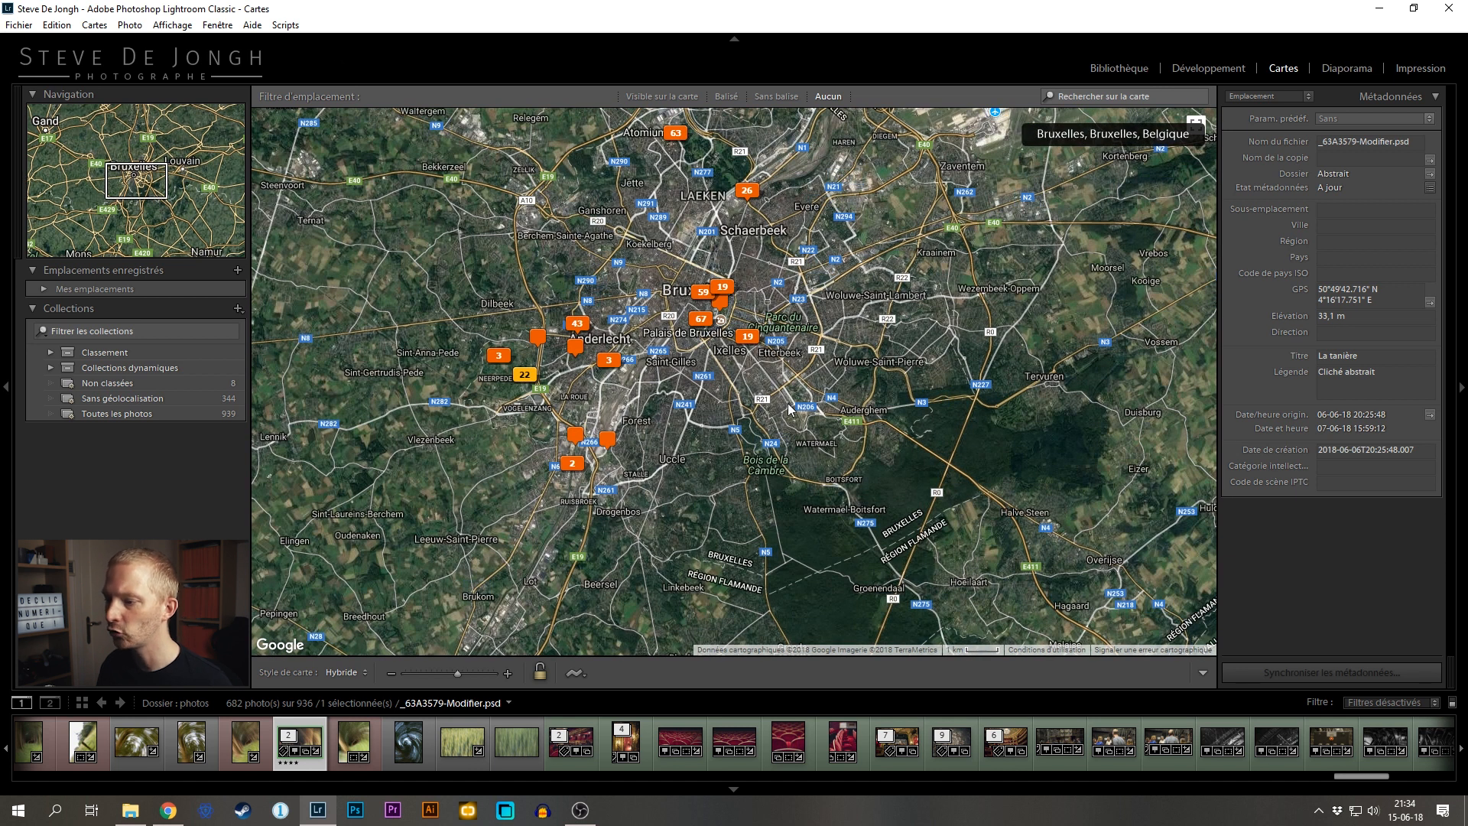
Step: Open the Library's grid view options, switch Badges de vignette off and back on, and close the options
{"action": "left_click_drag", "start_coordinate": [692, 438], "coordinate": [741, 493]}
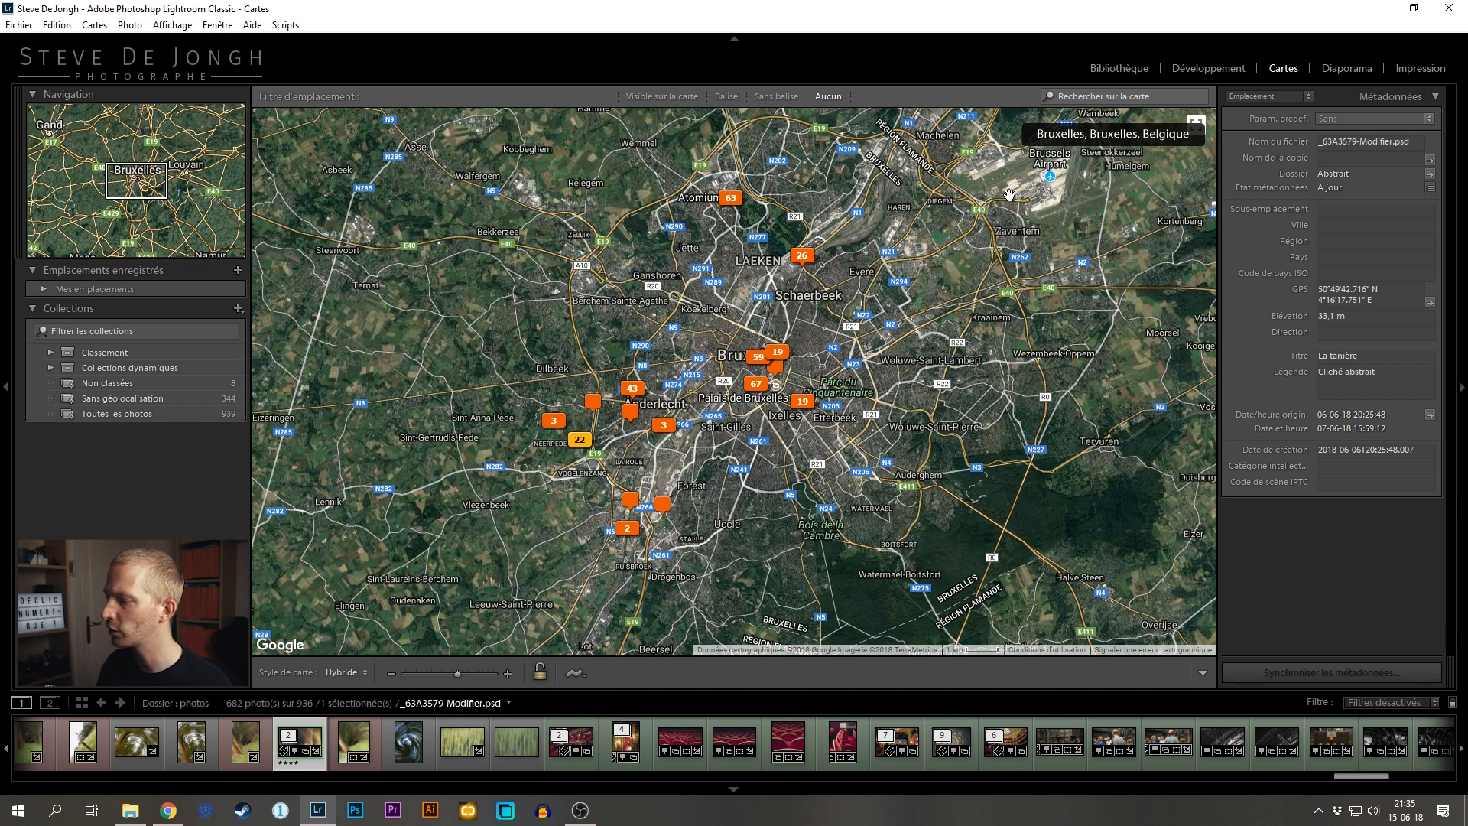
{"action": "left_click", "coordinate": [1096, 71]}
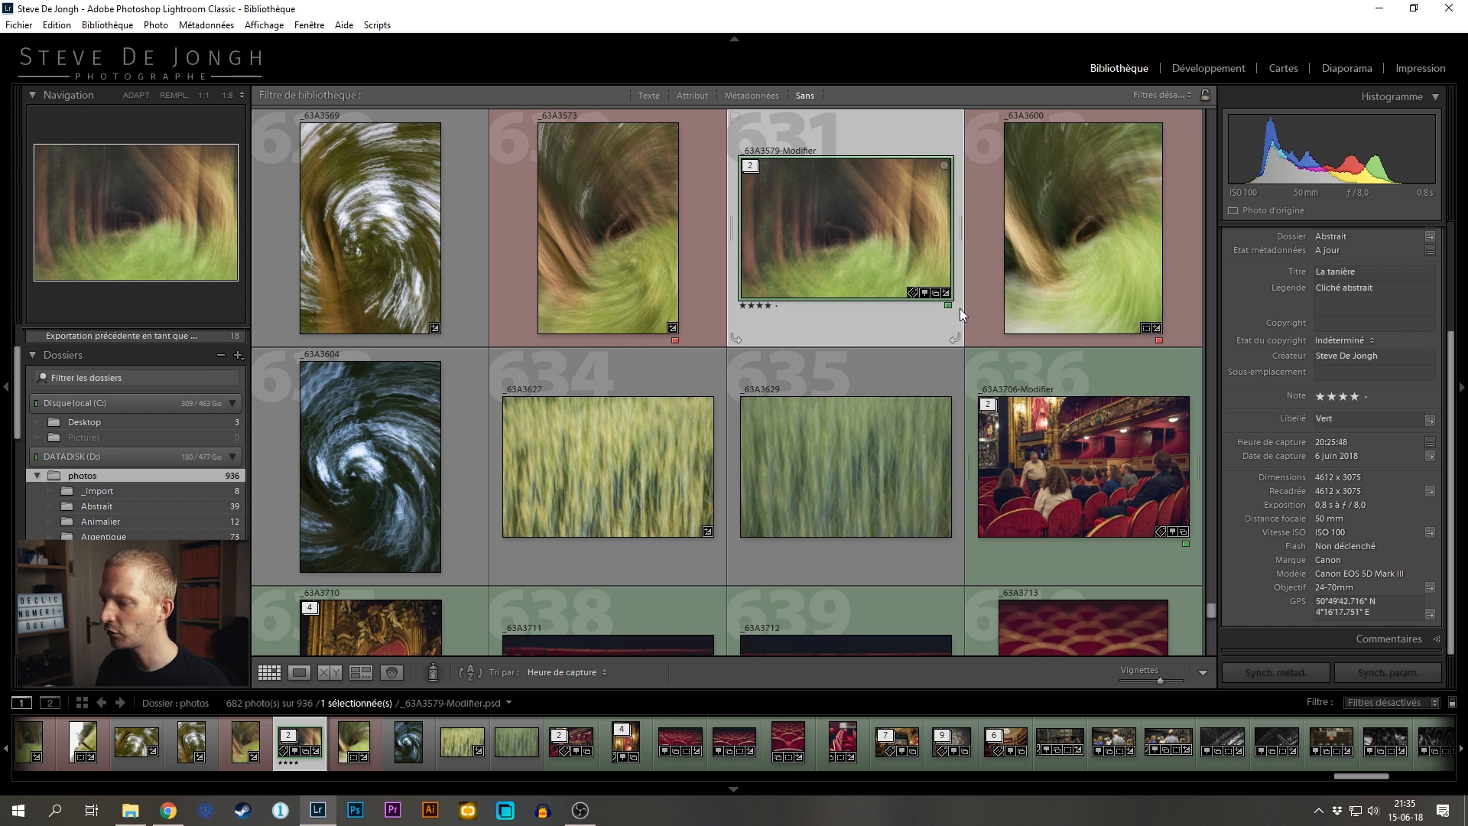
{"action": "right_click", "coordinate": [876, 128]}
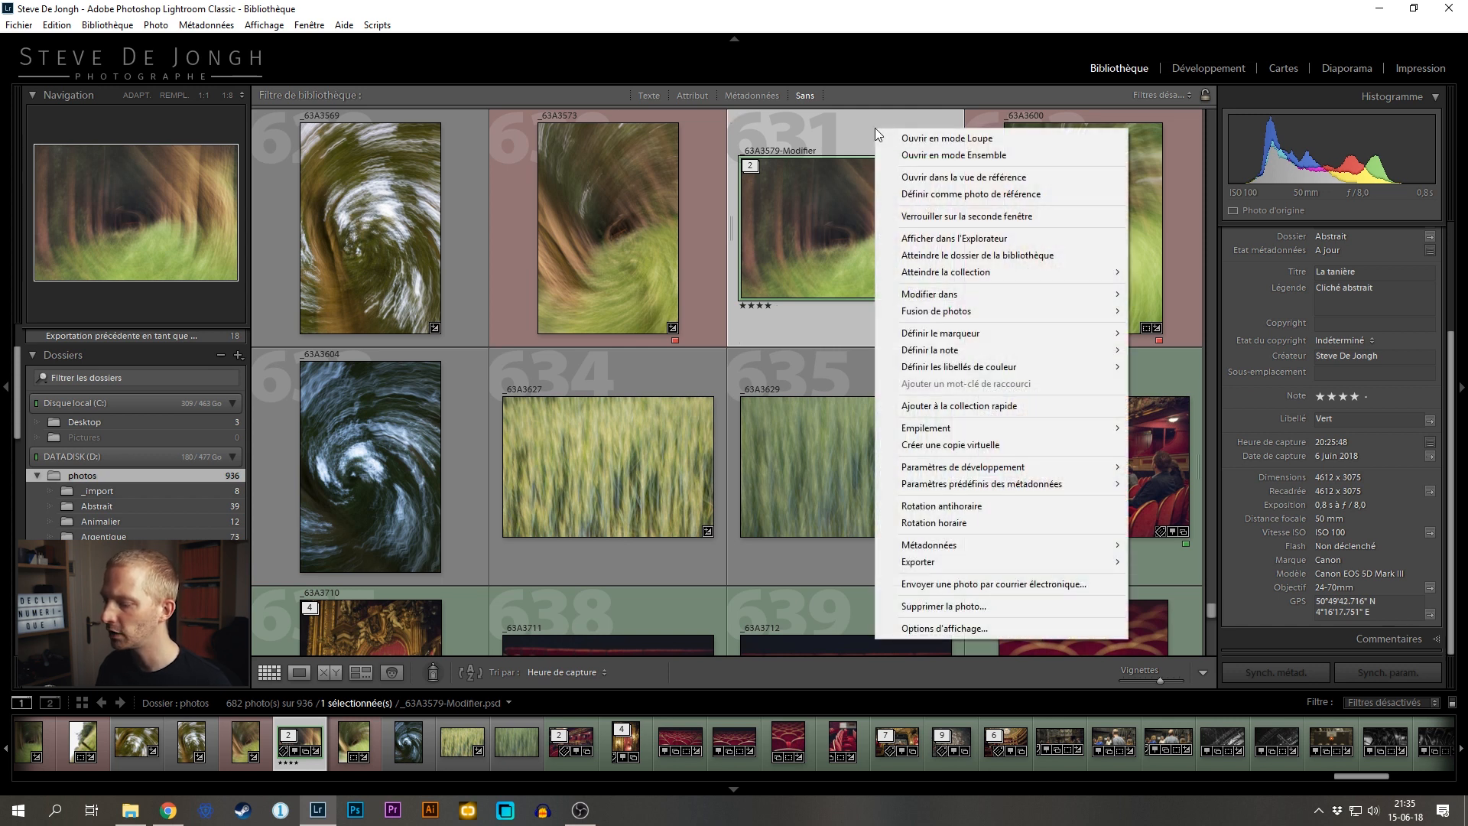
{"action": "left_click", "coordinate": [954, 626]}
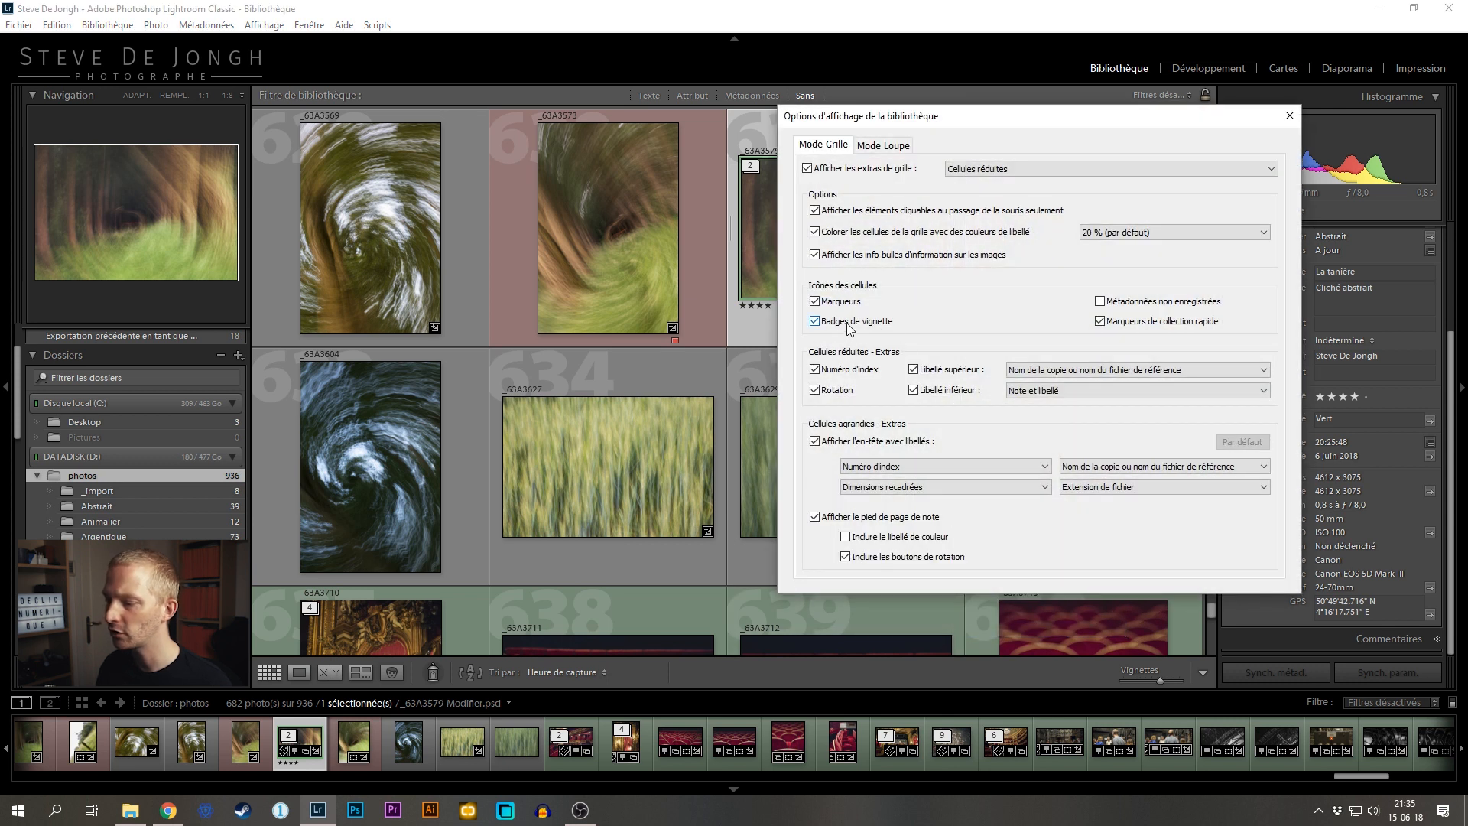
{"action": "left_click_drag", "start_coordinate": [948, 113], "coordinate": [1187, 102]}
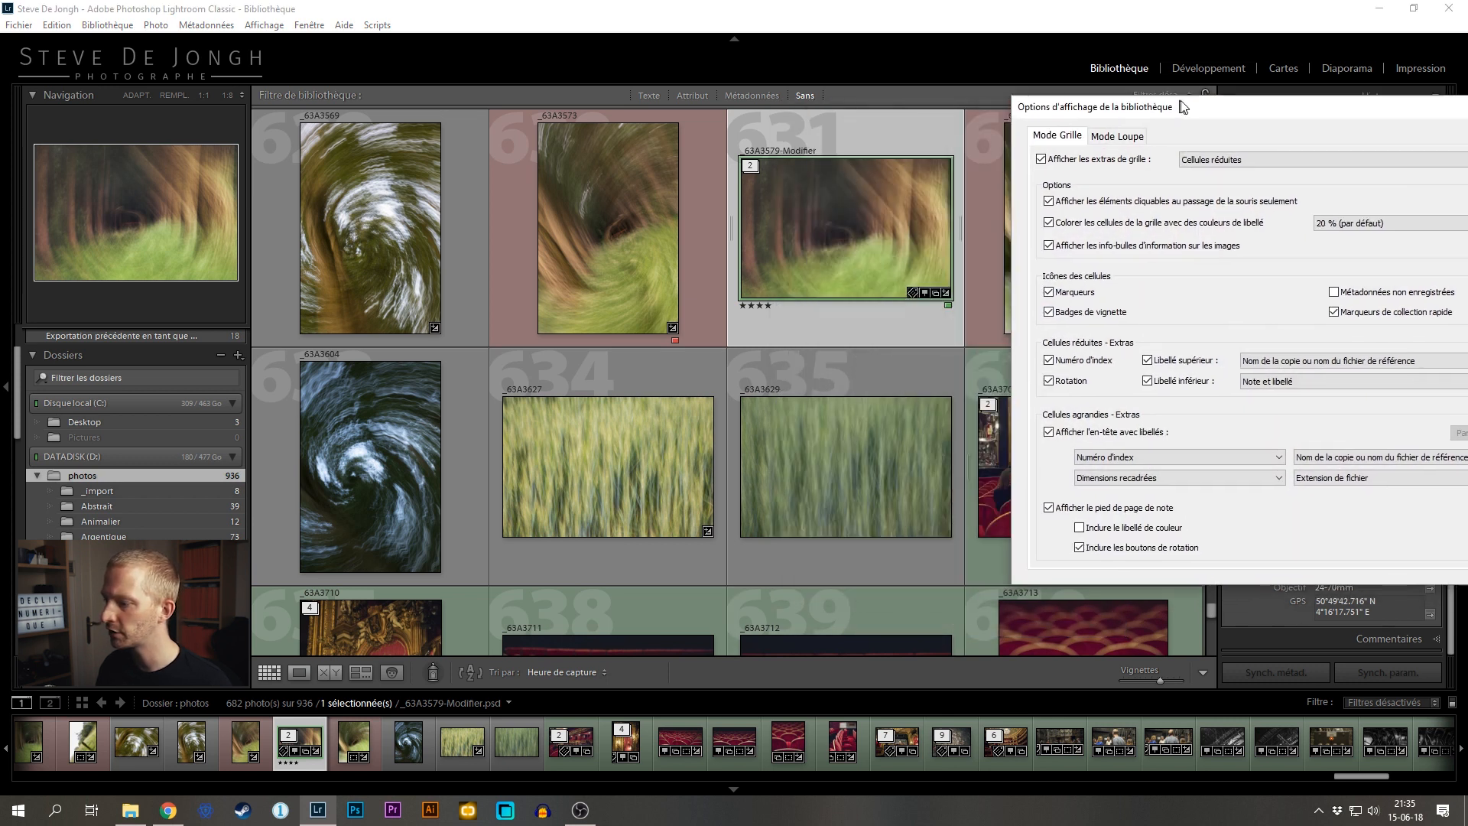
{"action": "left_click", "coordinate": [1098, 309]}
{"action": "left_click", "coordinate": [1100, 310]}
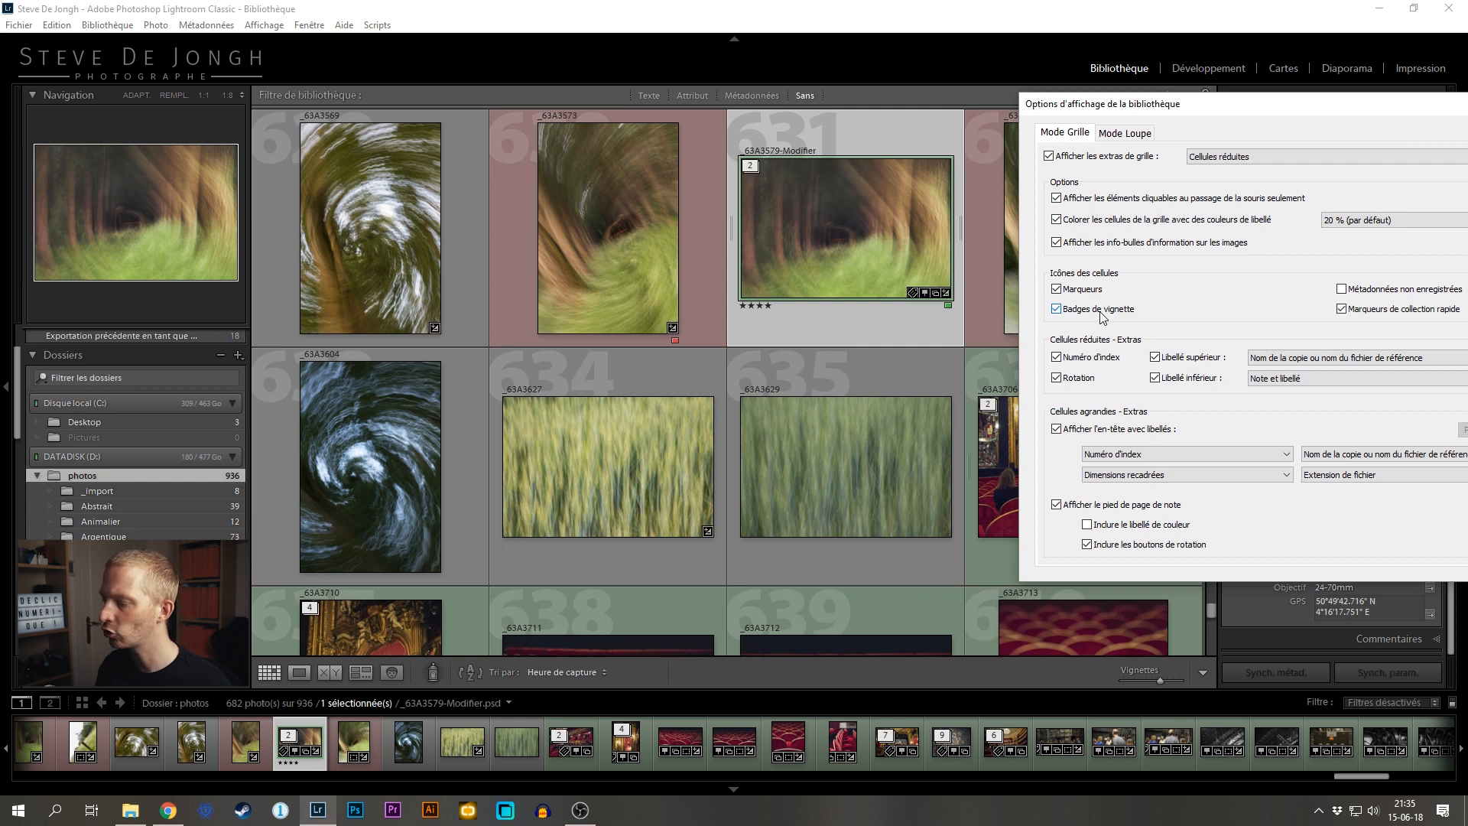
{"action": "left_click_drag", "start_coordinate": [1157, 113], "coordinate": [804, 88]}
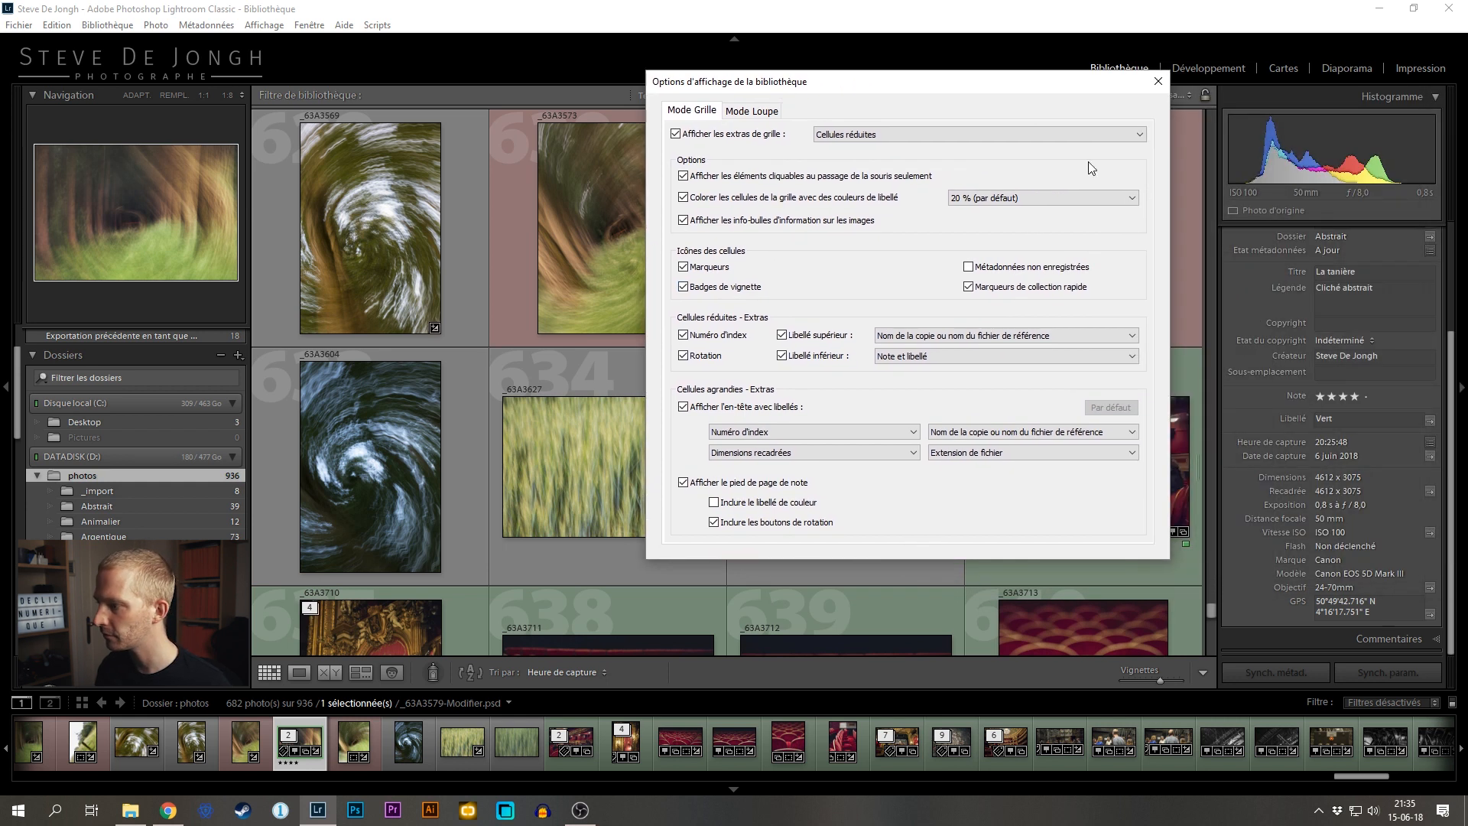
{"action": "left_click", "coordinate": [1164, 80]}
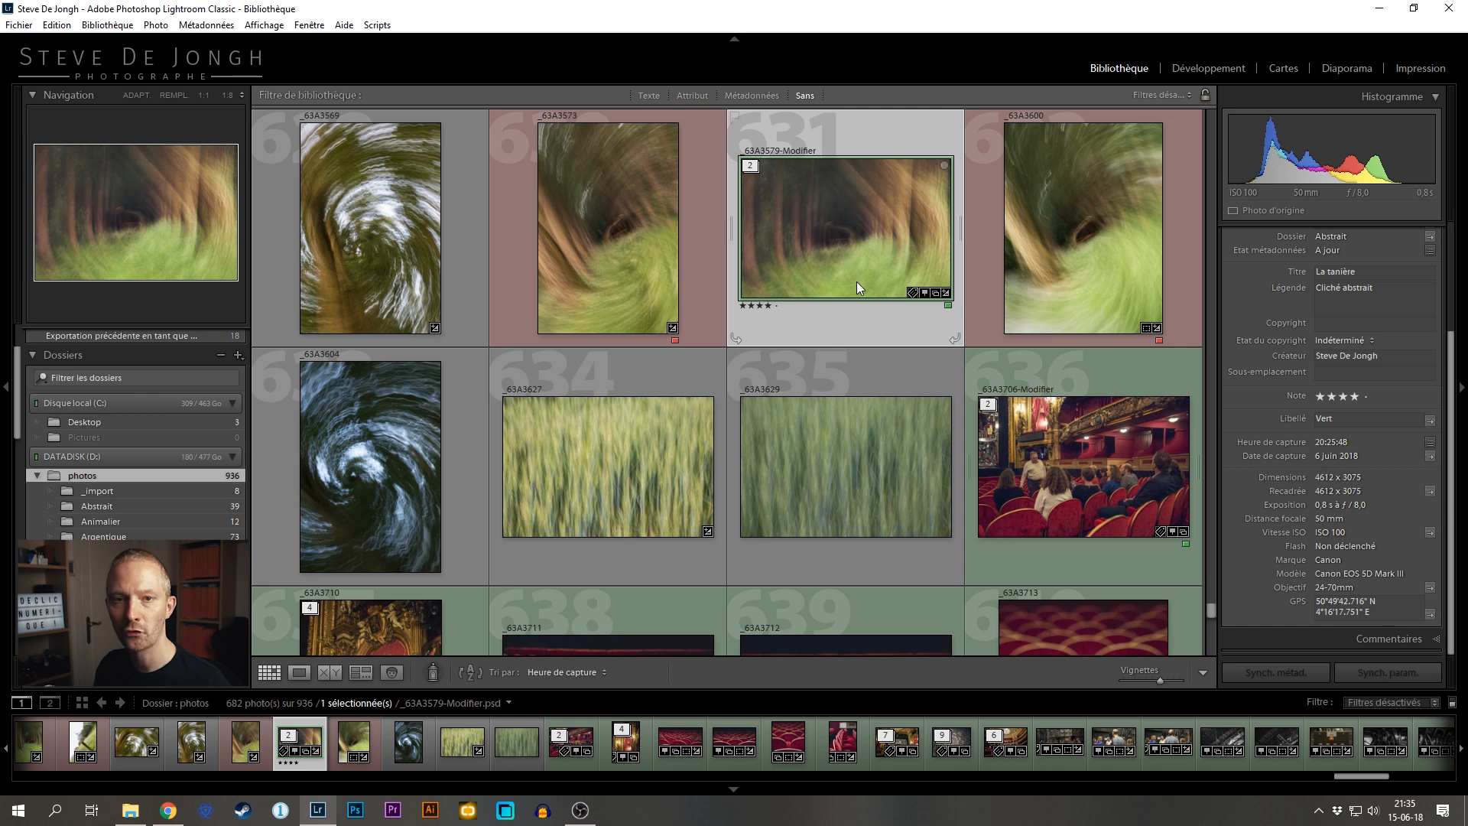
Step: Review the selected forest photo's metadata in the Library down to its GPS coordinates, and return to the Map module
{"action": "scroll", "coordinate": [1300, 384], "scroll_direction": "up", "scroll_amount": 3}
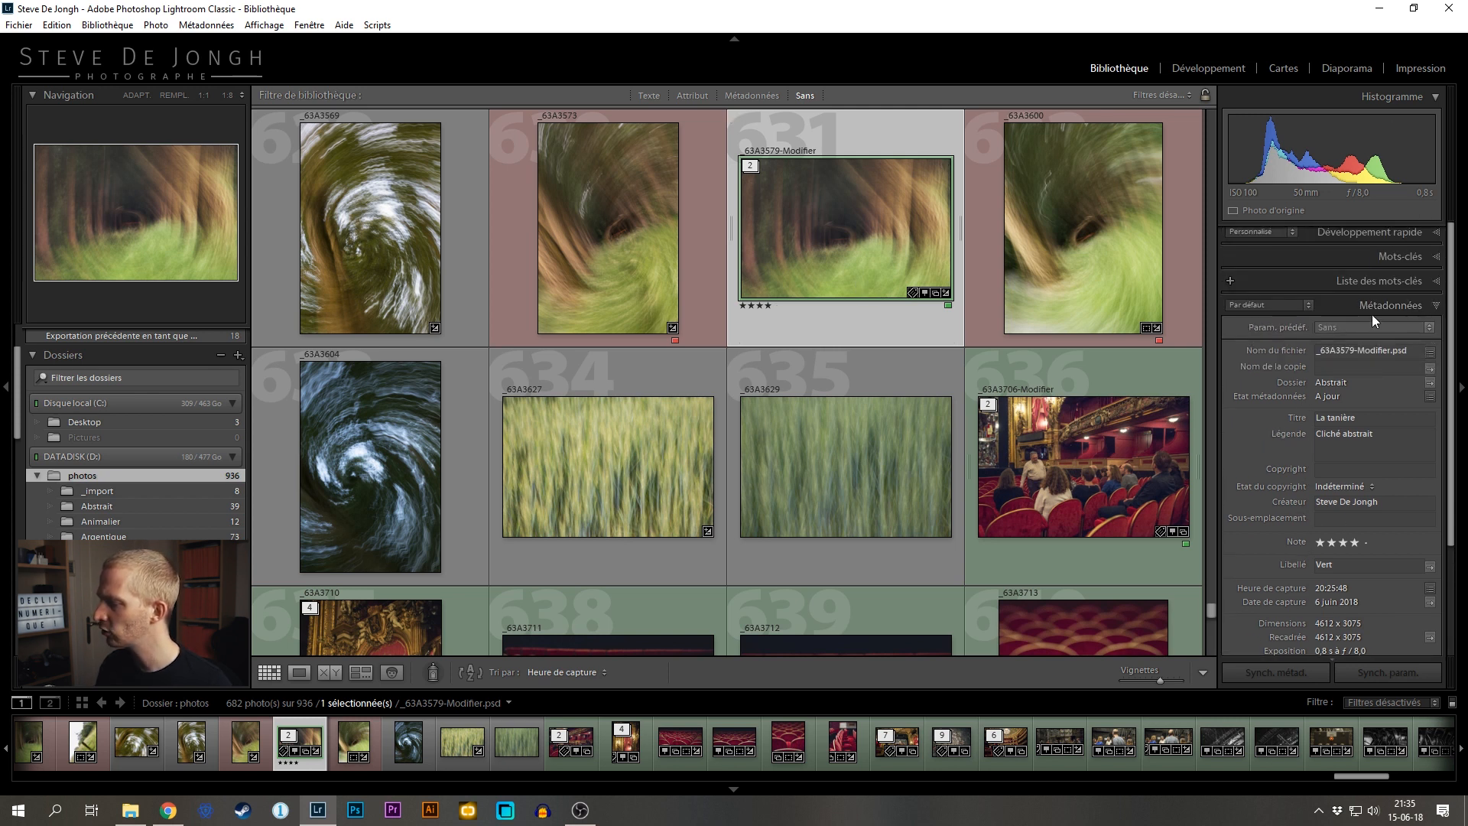
{"action": "scroll", "coordinate": [1336, 306], "scroll_direction": "down", "scroll_amount": 3}
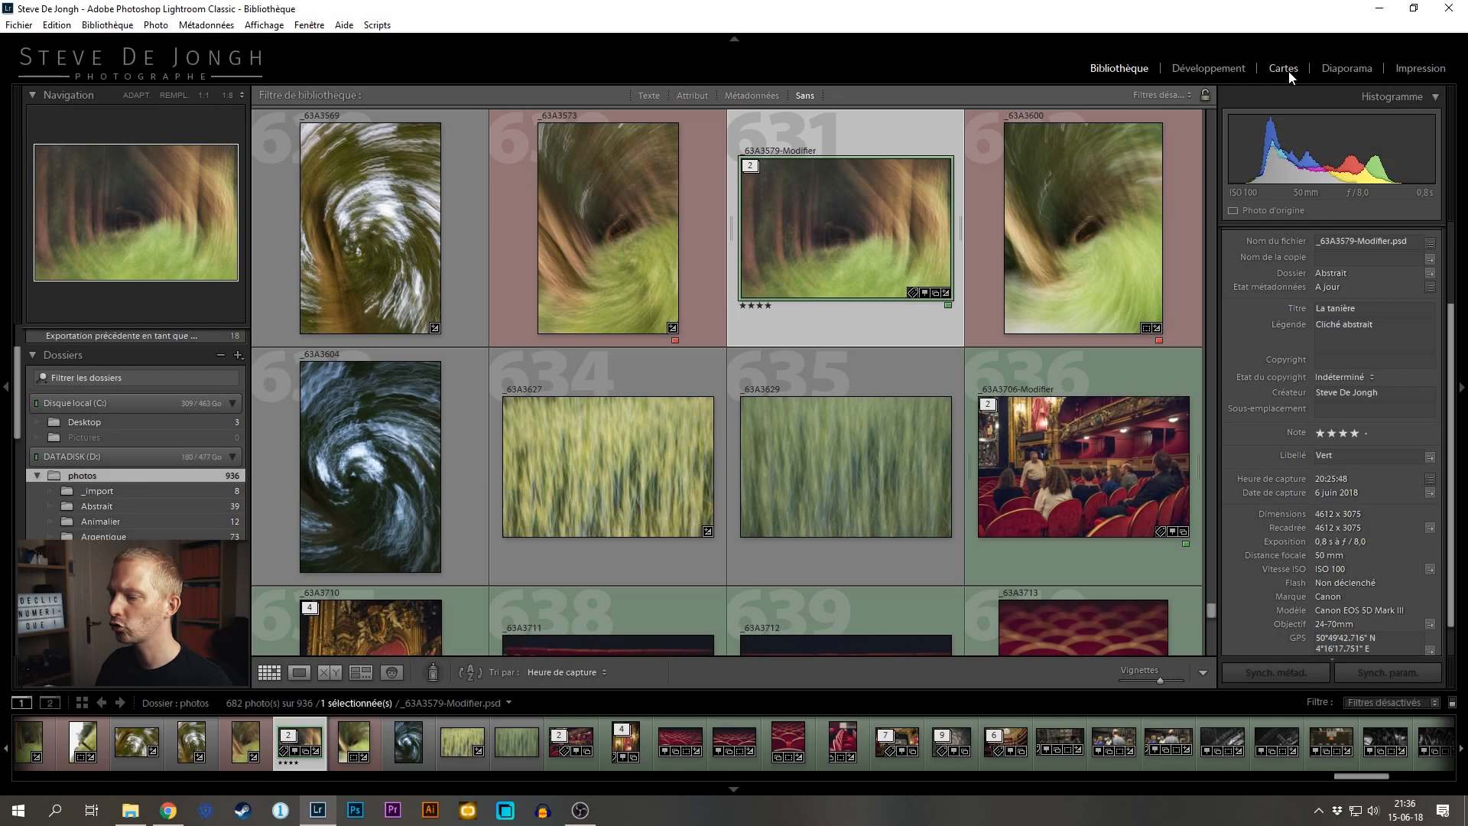
{"action": "left_click", "coordinate": [1285, 69]}
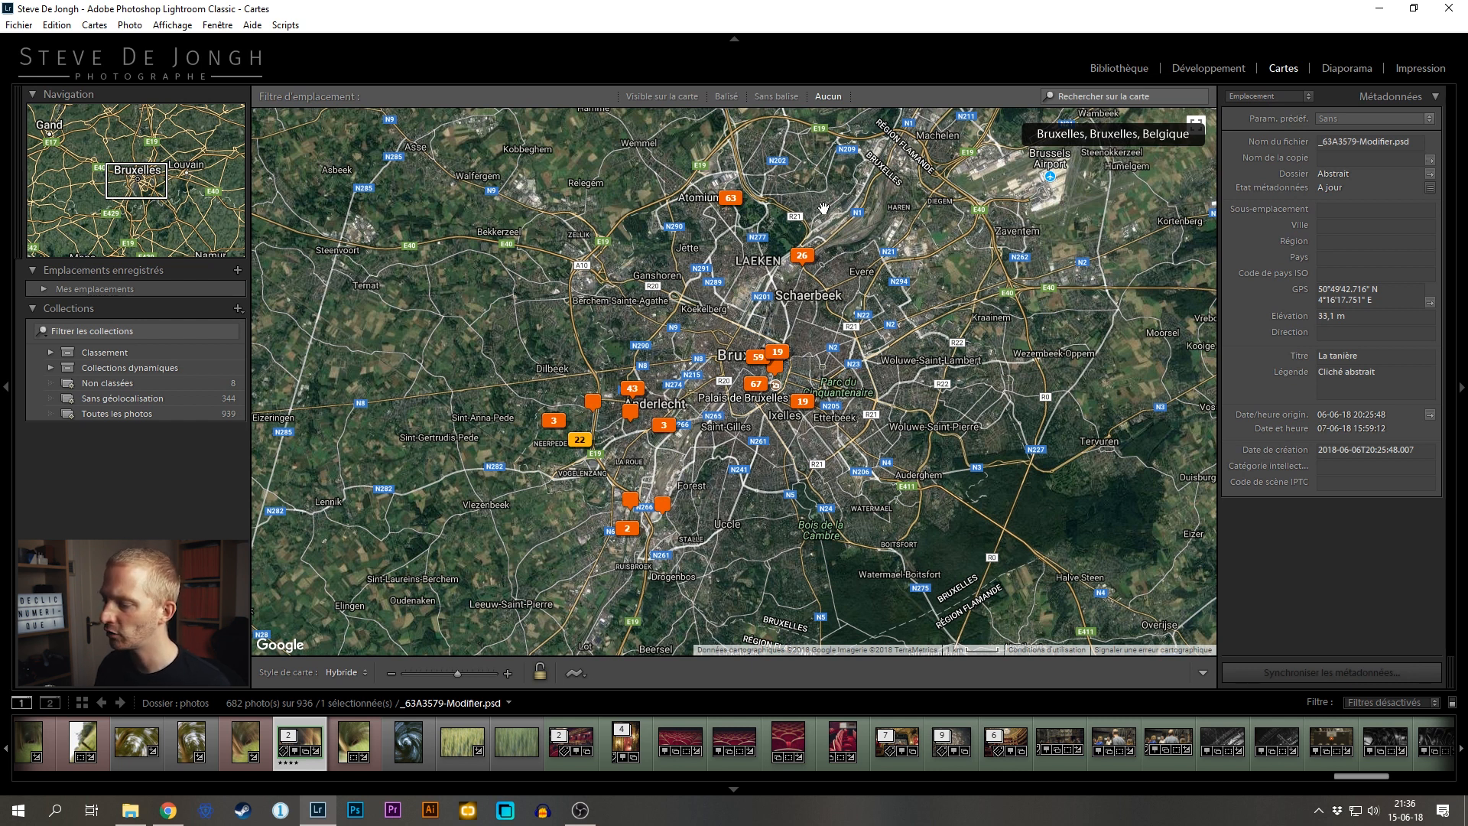
Step: Examine the photo markers on the map around Brussels and the Neerpede area of Anderlecht
{"action": "mouse_move", "coordinate": [739, 203]}
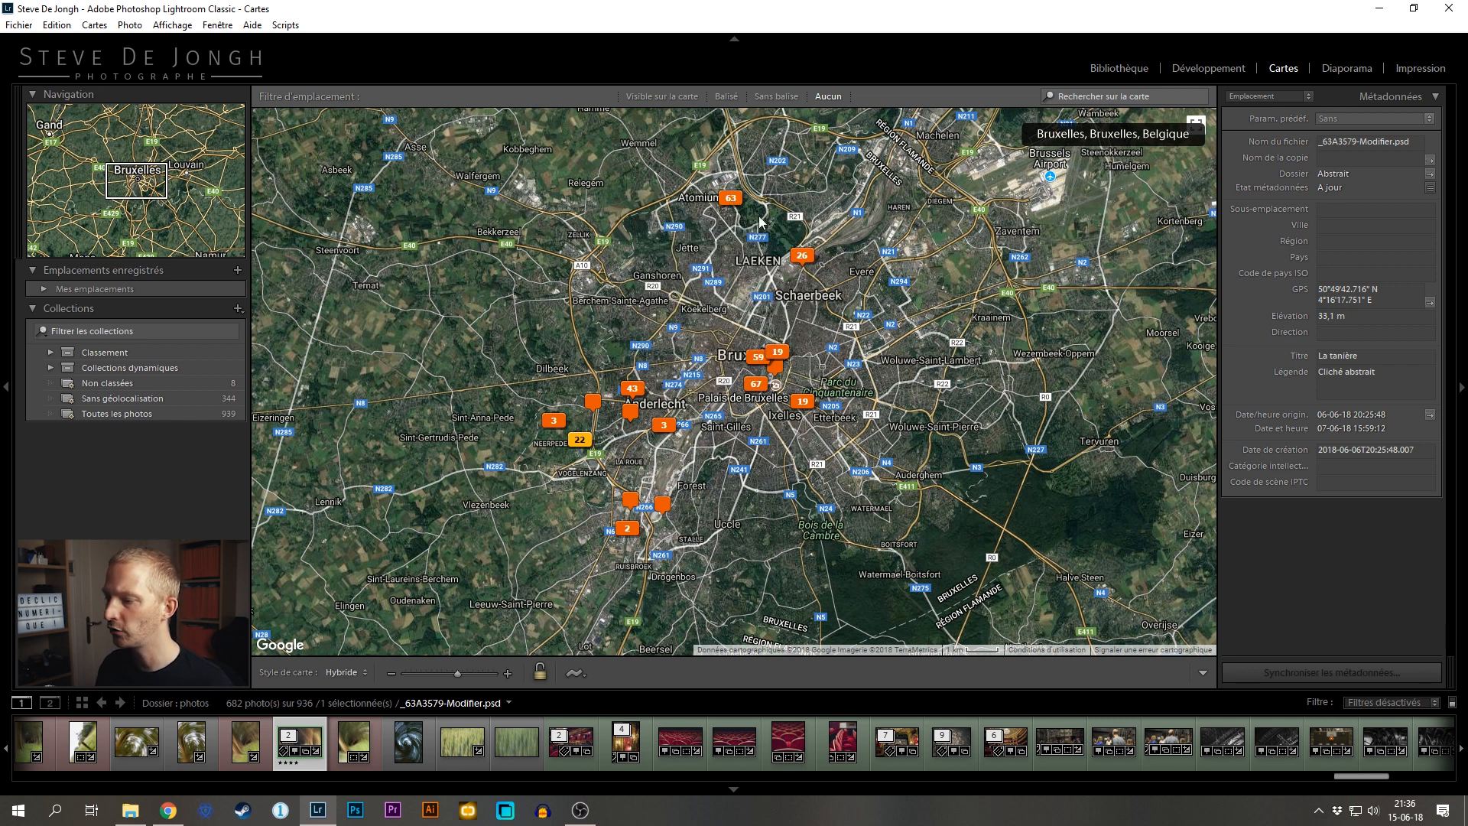
{"action": "left_click", "coordinate": [817, 304]}
{"action": "left_click", "coordinate": [817, 304]}
{"action": "left_click", "coordinate": [817, 304]}
{"action": "left_click", "coordinate": [819, 304]}
{"action": "left_click", "coordinate": [818, 305]}
{"action": "left_click", "coordinate": [819, 304]}
{"action": "left_click", "coordinate": [819, 305]}
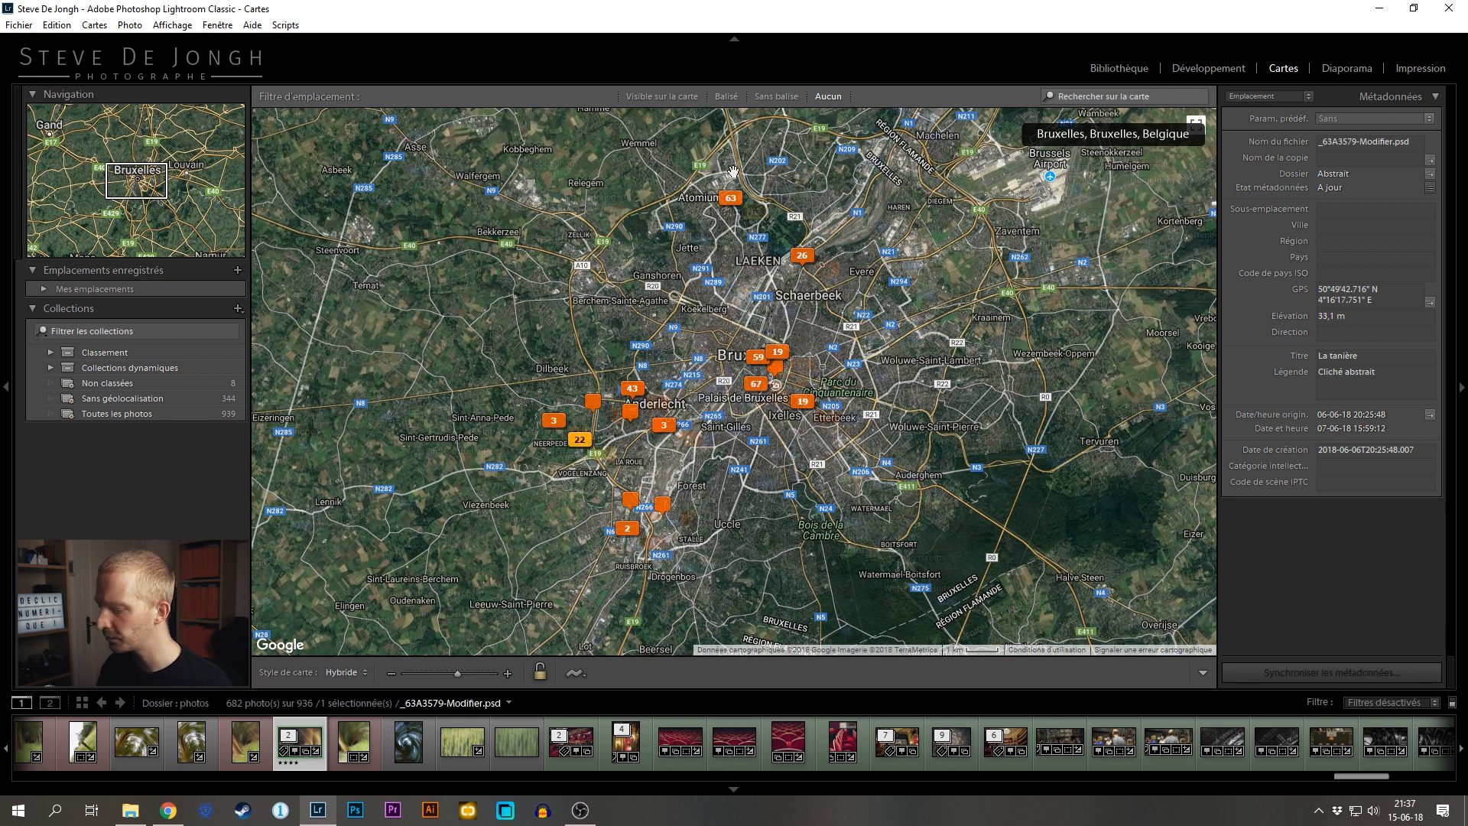
{"action": "left_click_drag", "start_coordinate": [733, 172], "coordinate": [759, 186]}
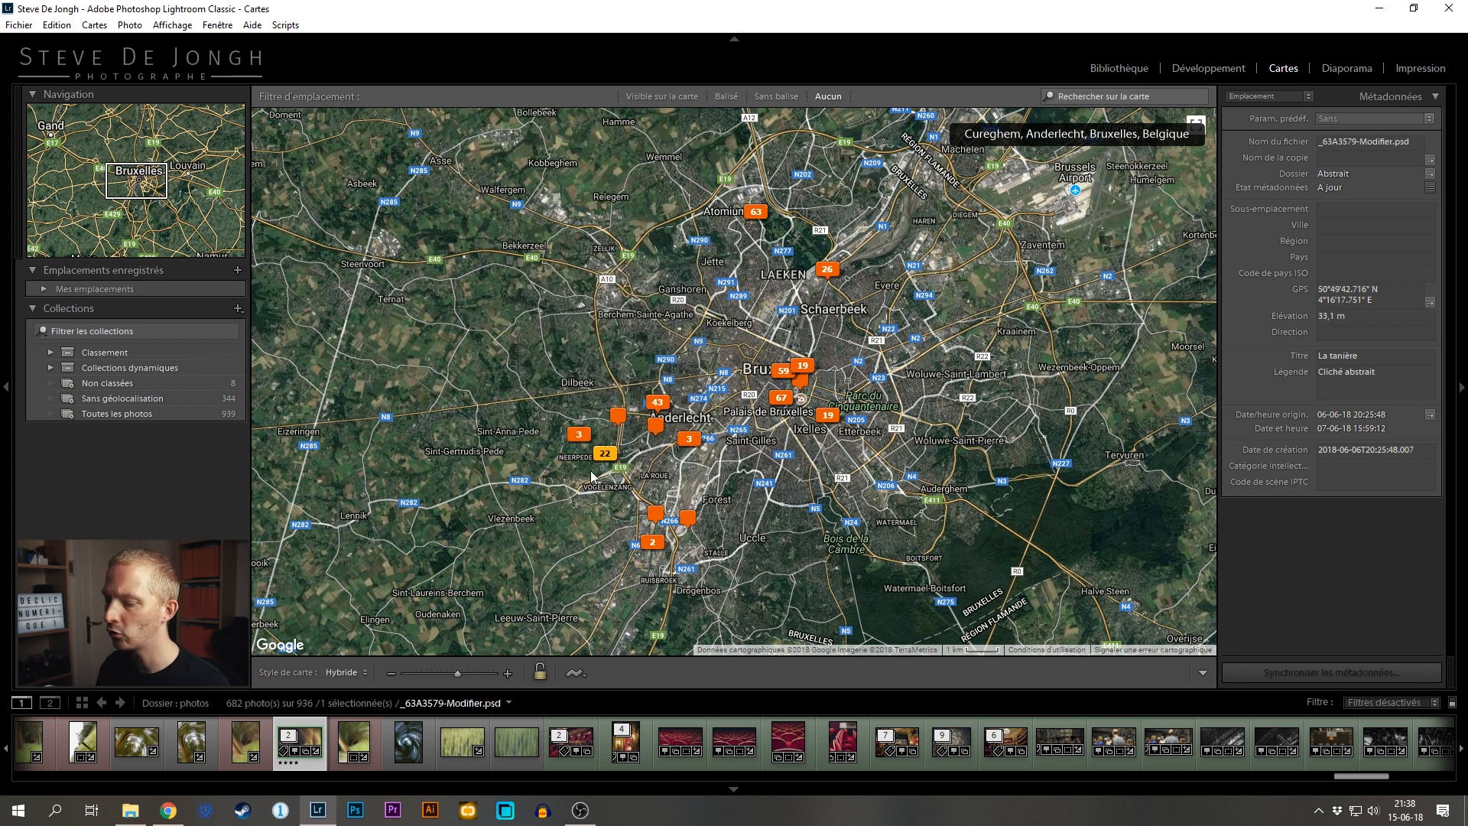
{"action": "scroll", "coordinate": [584, 463], "scroll_direction": "up", "scroll_amount": 3}
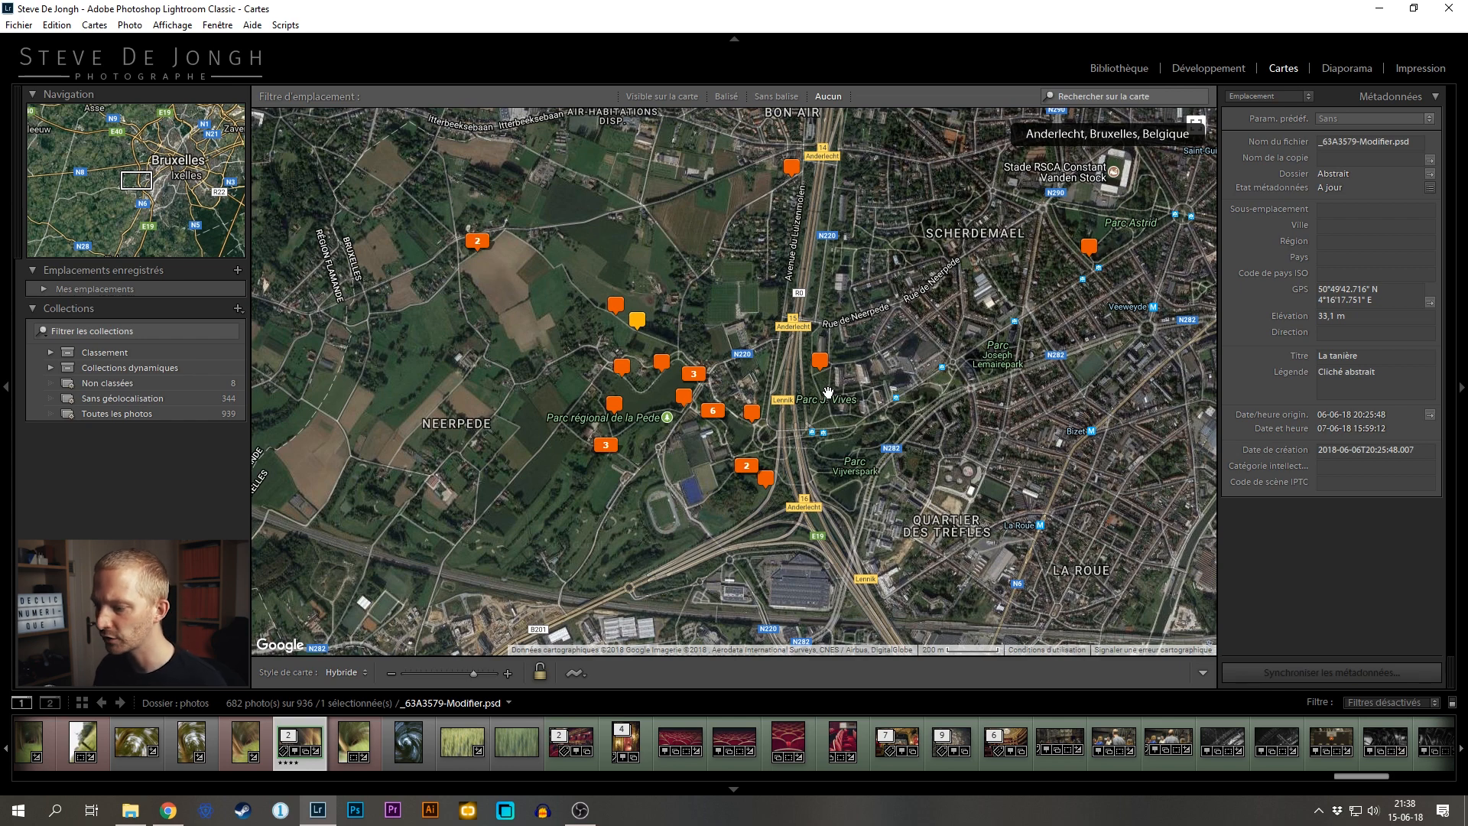
{"action": "scroll", "coordinate": [828, 392], "scroll_direction": "down", "scroll_amount": 3}
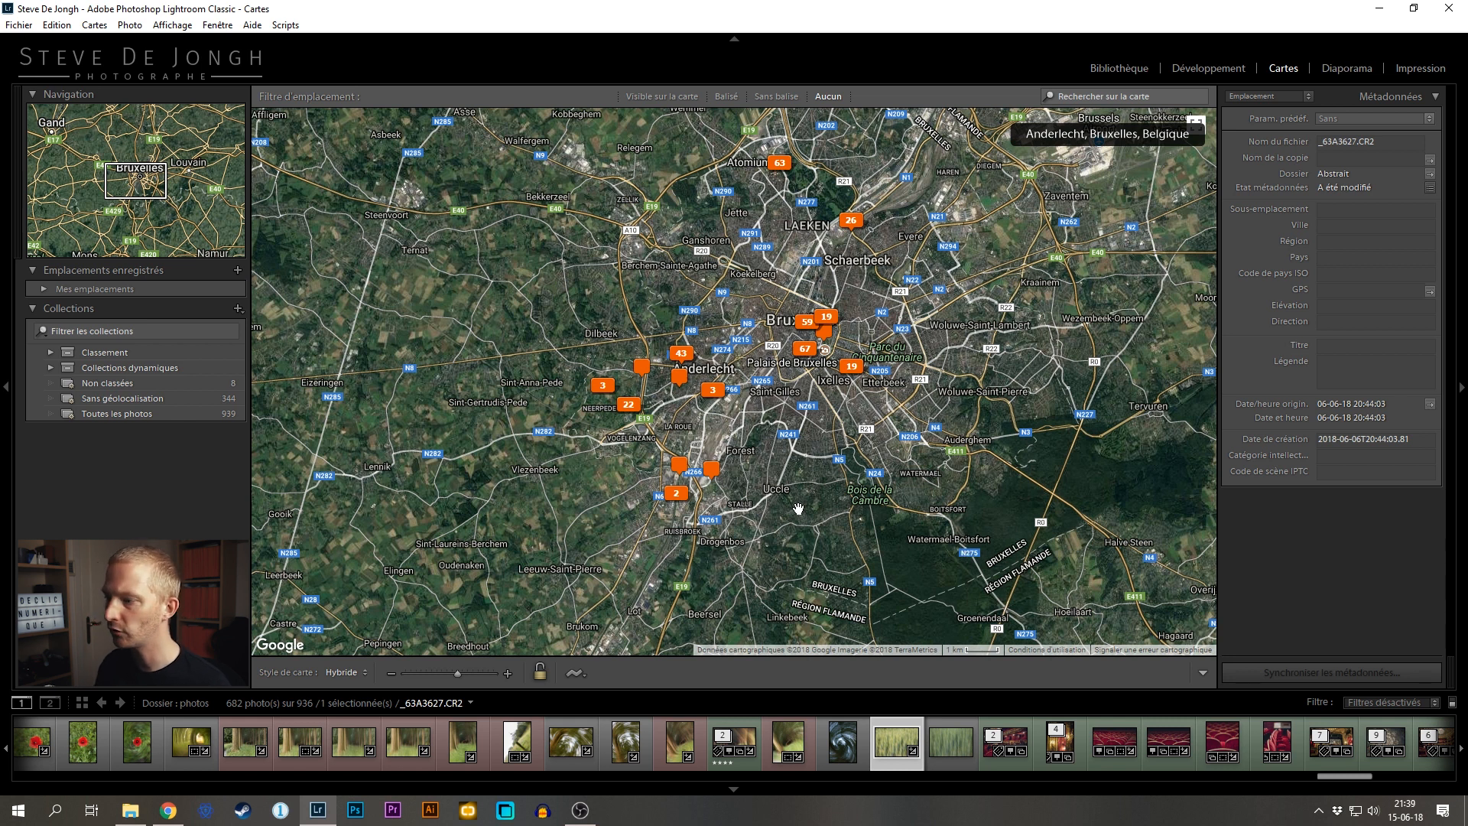
Step: Check photo _63A3627.CR2 in the Library grid for a location badge and return to the map
{"action": "left_click", "coordinate": [1117, 71]}
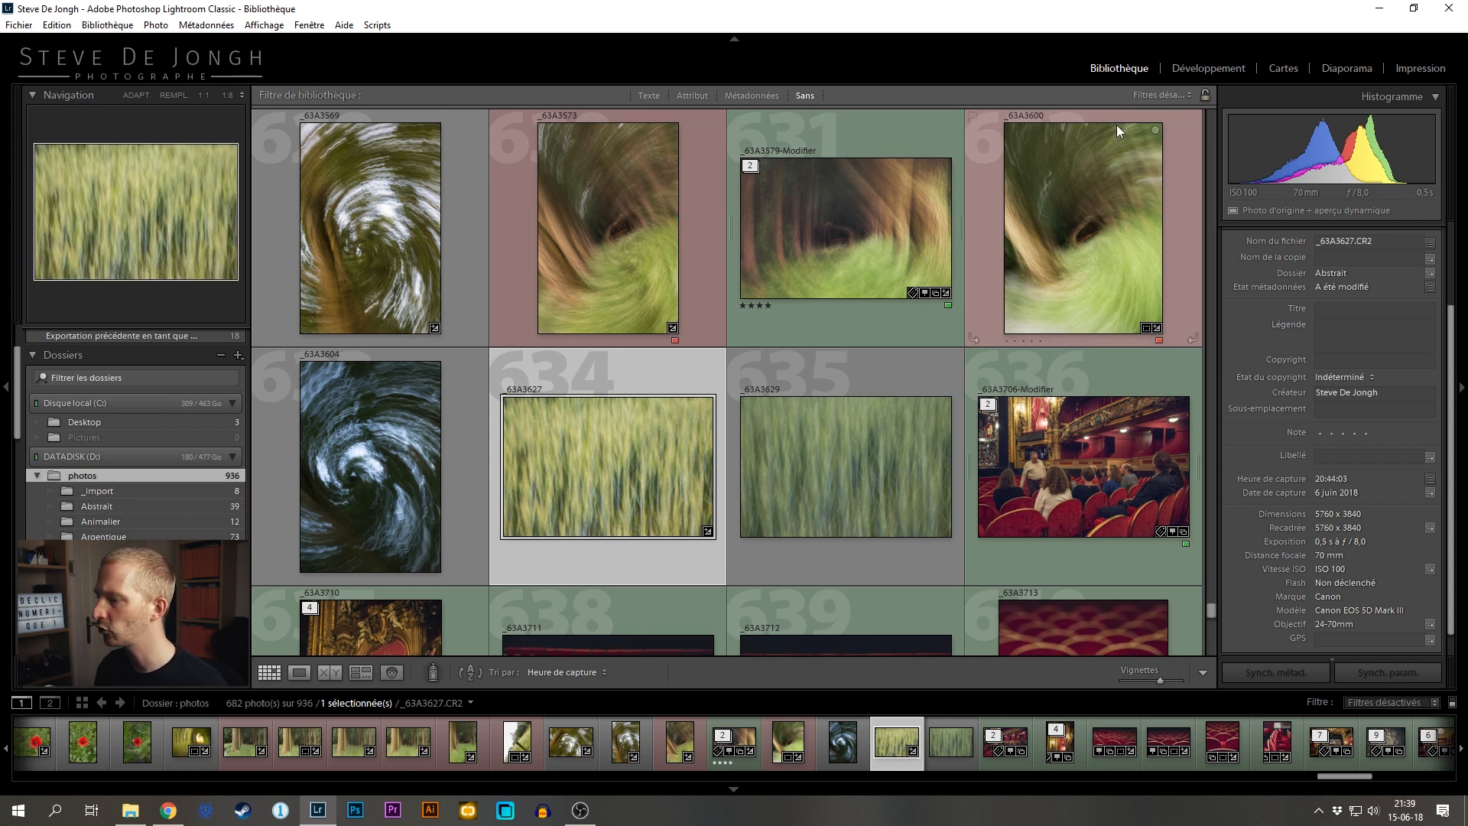
{"action": "left_click", "coordinate": [1283, 68]}
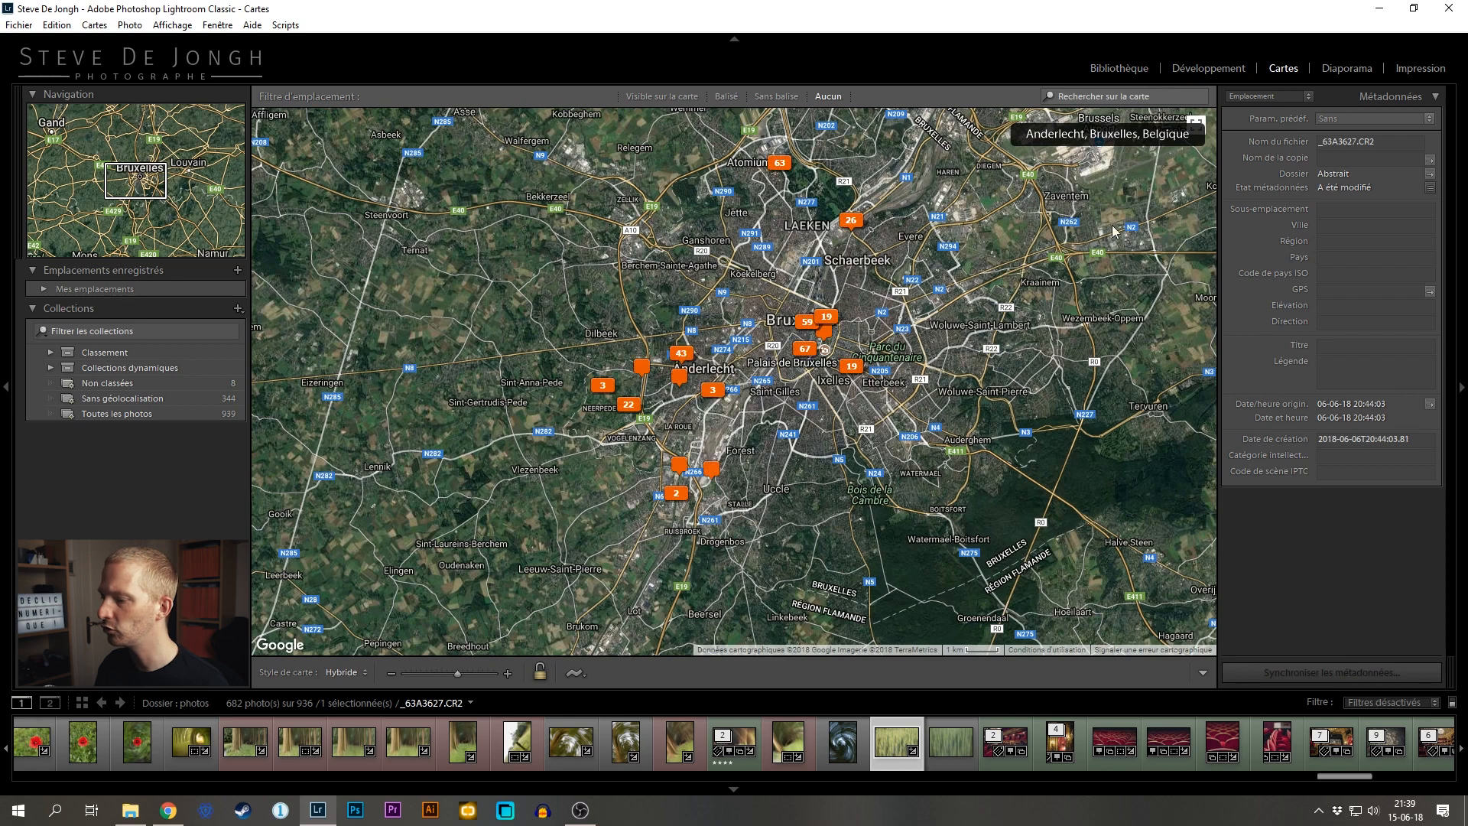
Step: Around the Atomium, try the location filters Visible sur la carte, Balisé and Sans balise in turn, and reset to Aucun
{"action": "scroll", "coordinate": [1022, 372], "scroll_direction": "down", "scroll_amount": 1}
{"action": "scroll", "coordinate": [1017, 367], "scroll_direction": "up", "scroll_amount": 5}
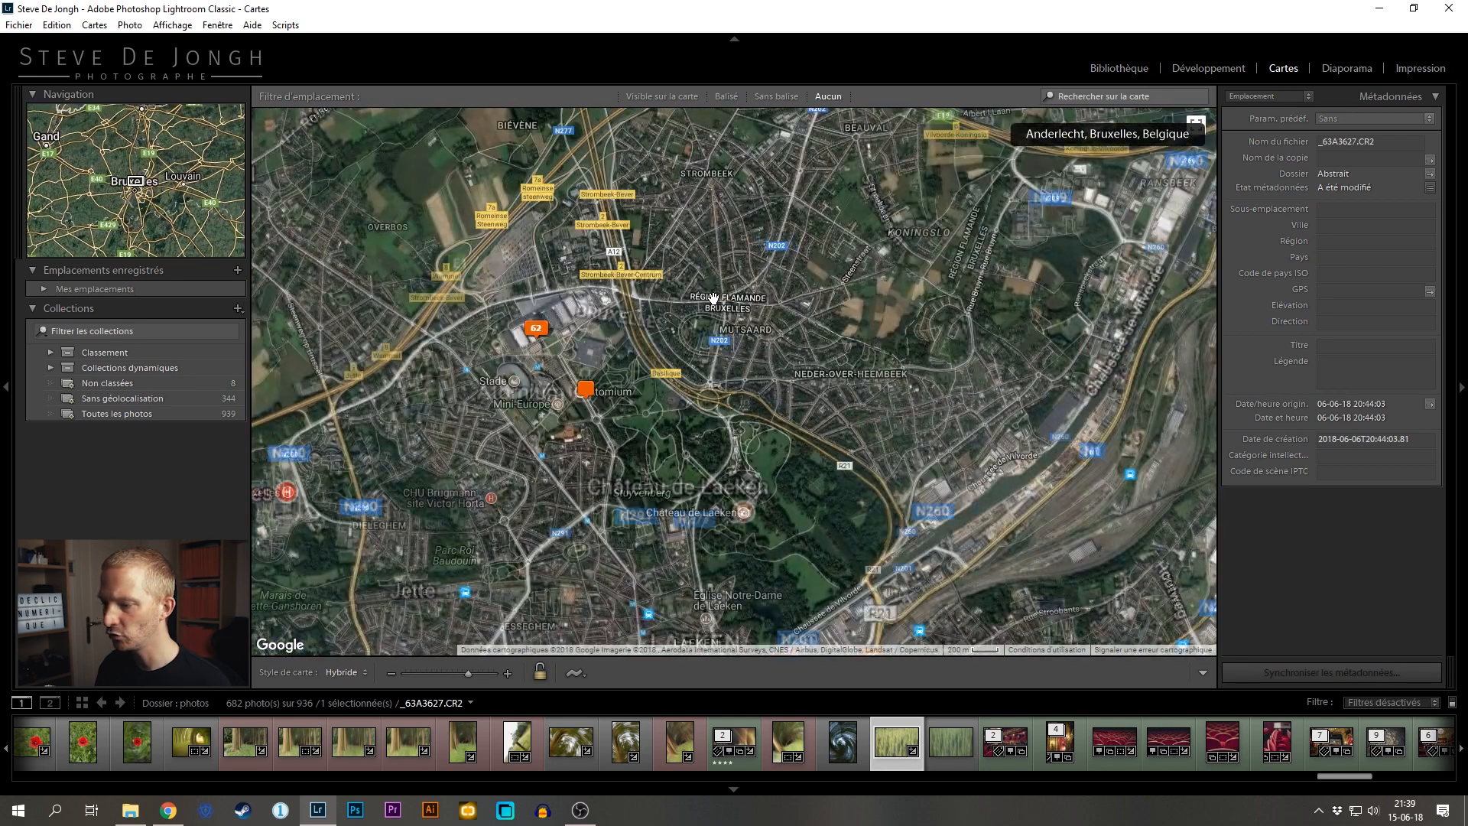
{"action": "left_click_drag", "start_coordinate": [713, 299], "coordinate": [812, 295]}
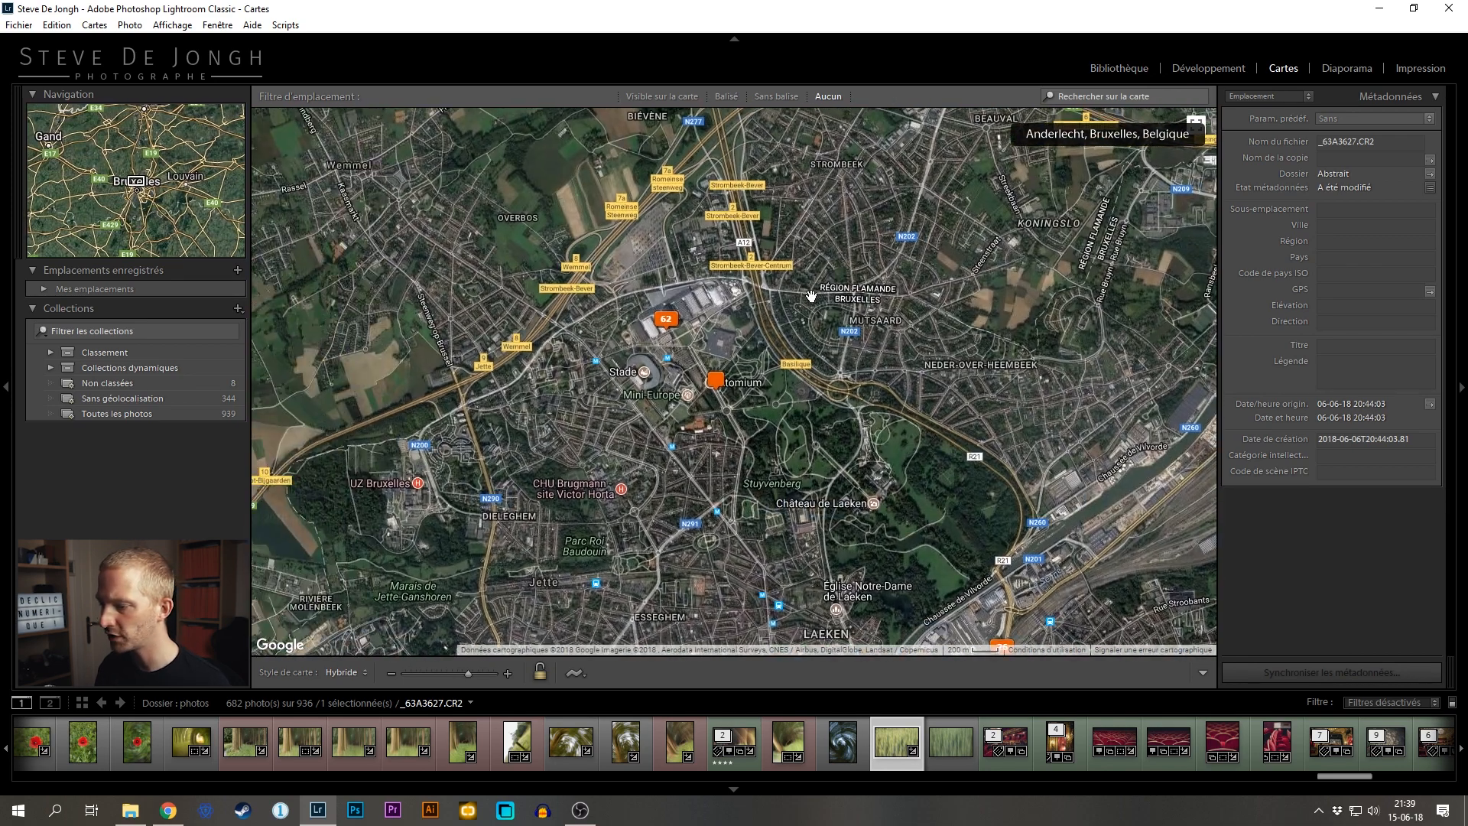
{"action": "left_click_drag", "start_coordinate": [733, 334], "coordinate": [779, 333]}
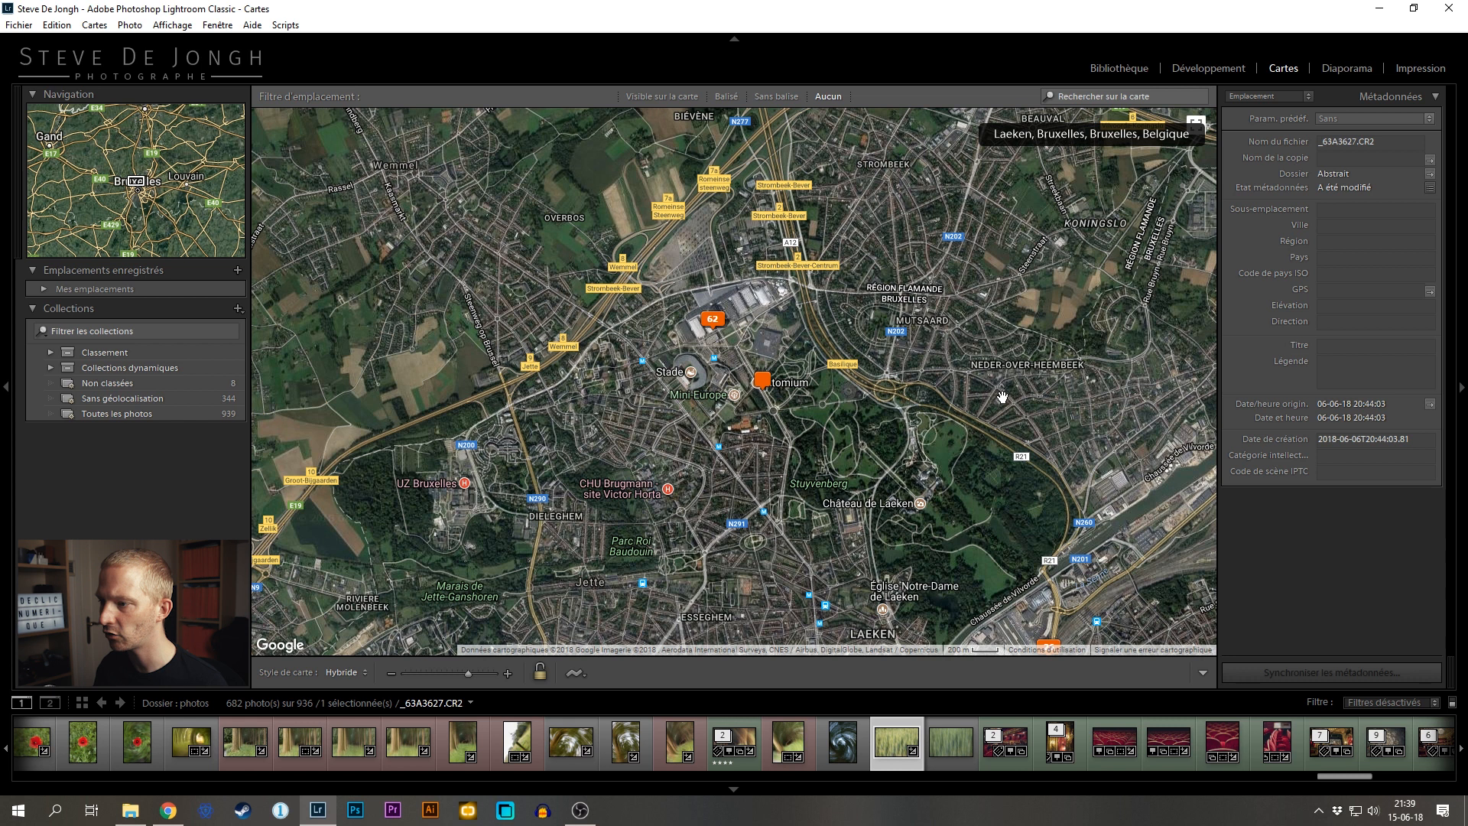
{"action": "left_click", "coordinate": [663, 97]}
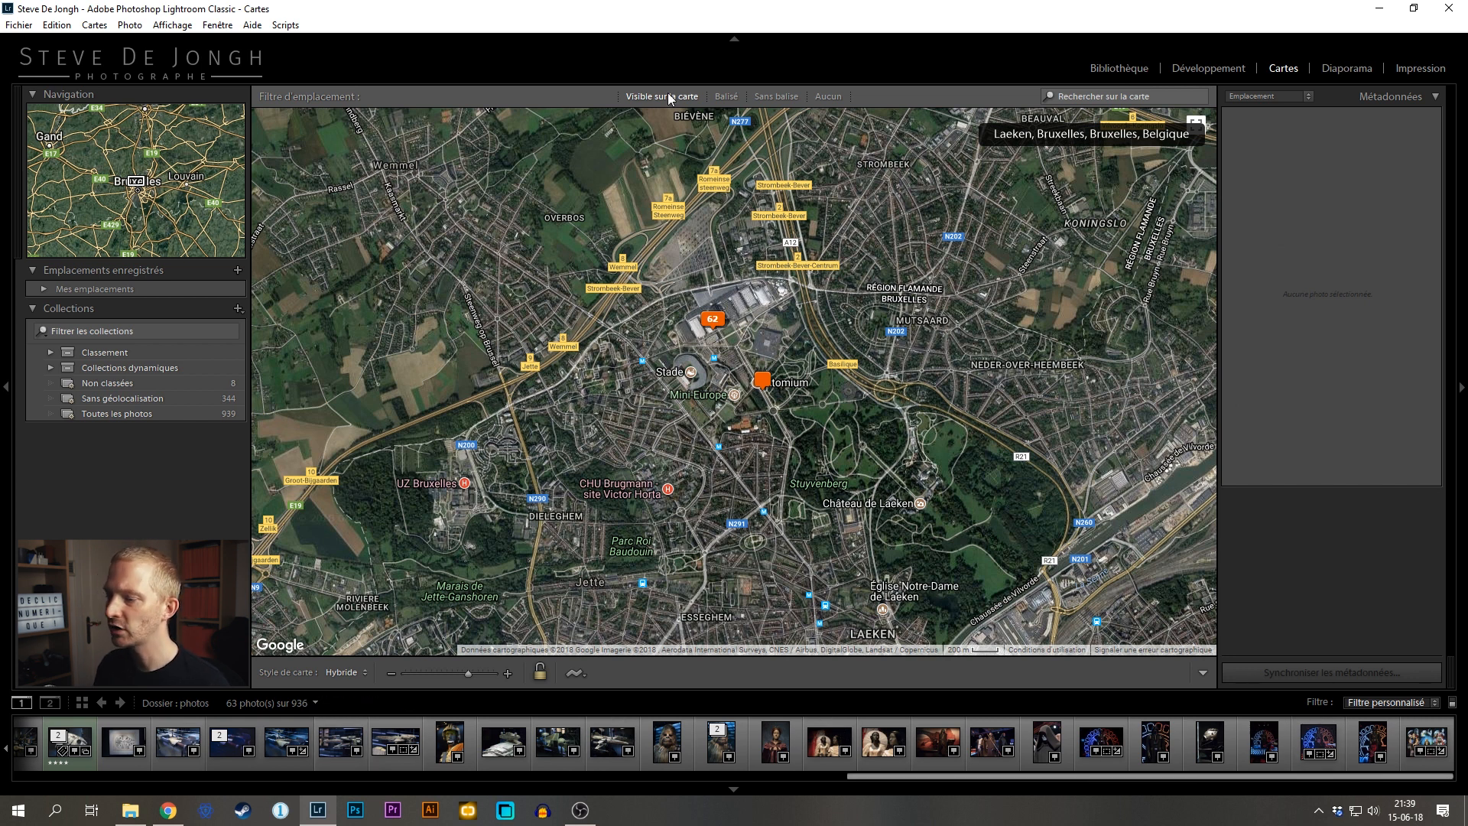
{"action": "left_click", "coordinate": [723, 97]}
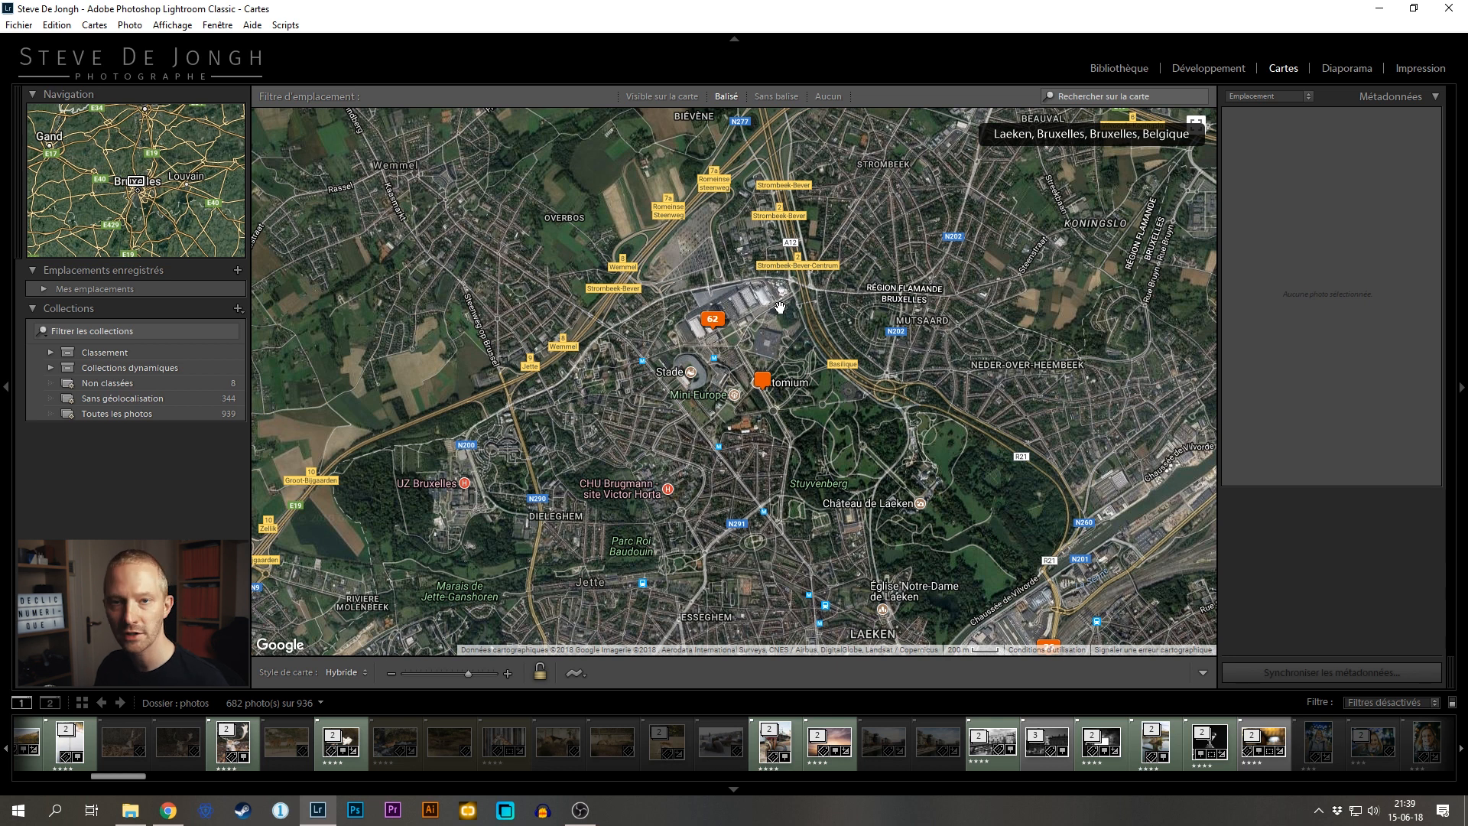
{"action": "left_click", "coordinate": [777, 97]}
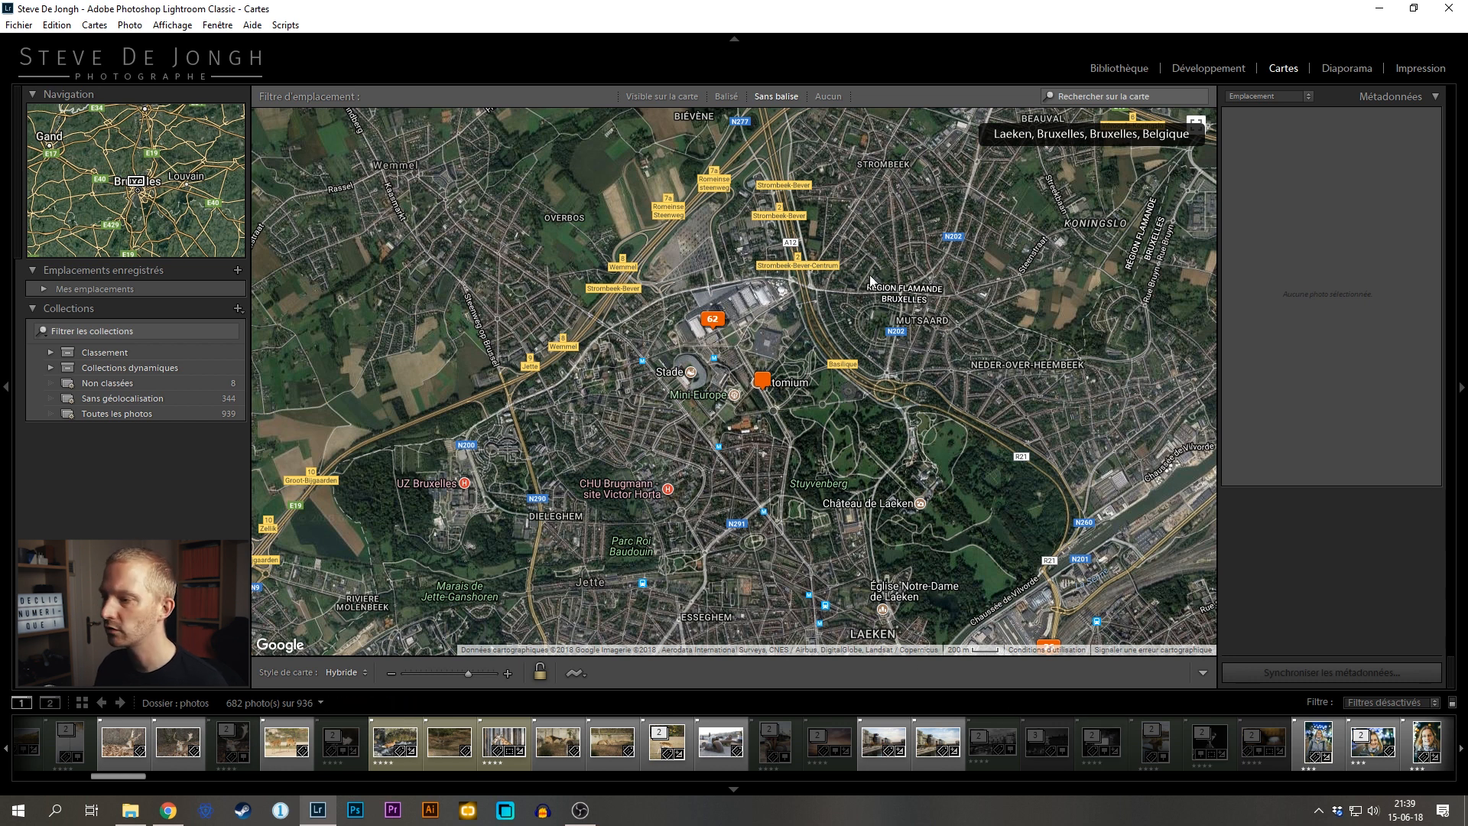
{"action": "left_click", "coordinate": [827, 97]}
{"action": "scroll", "coordinate": [862, 333], "scroll_direction": "down", "scroll_amount": 1}
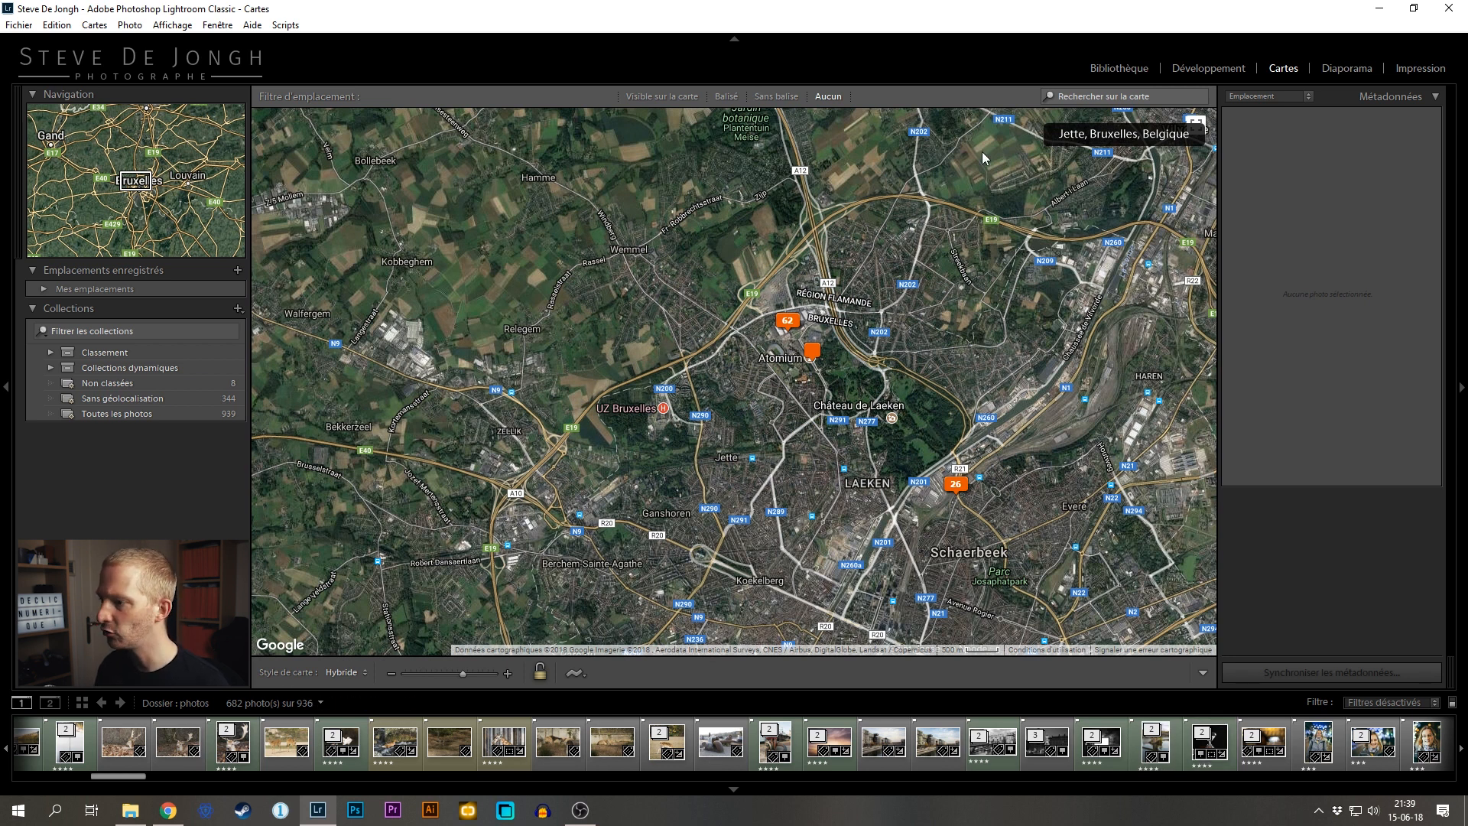
Step: Open the _import folder in the Library and bring its photos into the Map module
{"action": "left_click", "coordinate": [1118, 69]}
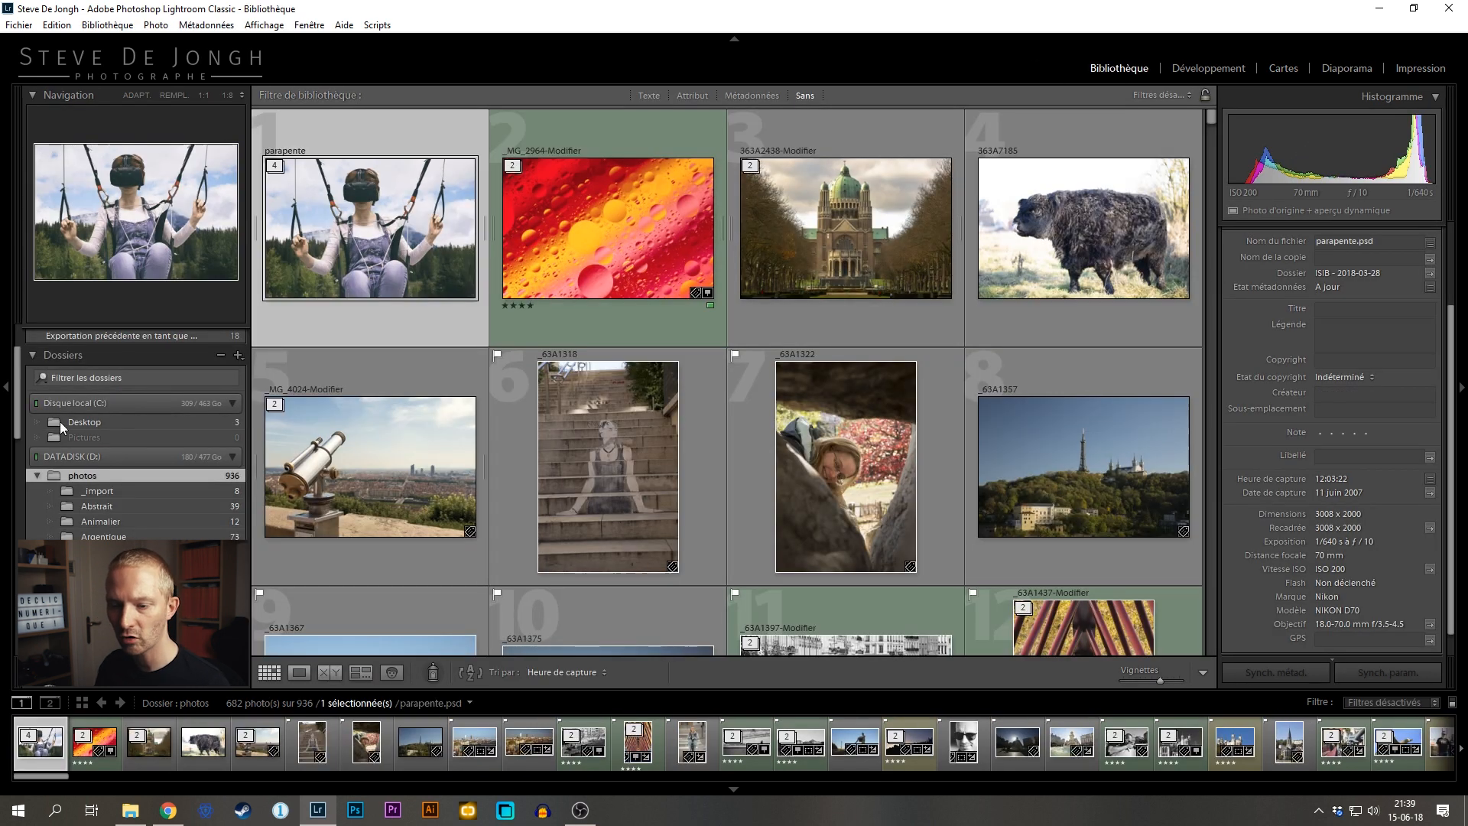
{"action": "scroll", "coordinate": [137, 474], "scroll_direction": "down", "scroll_amount": 2}
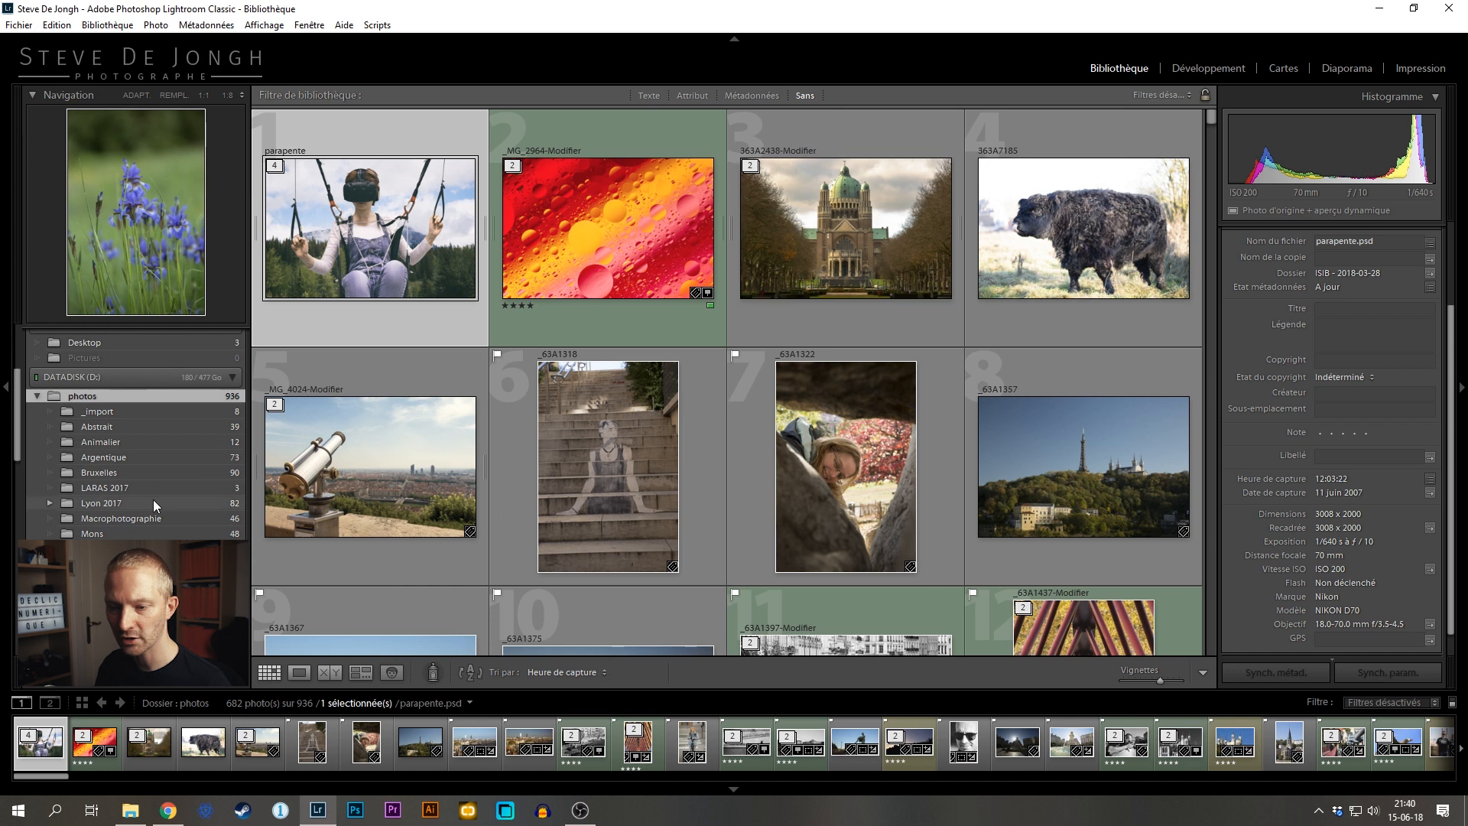
{"action": "left_click", "coordinate": [140, 410]}
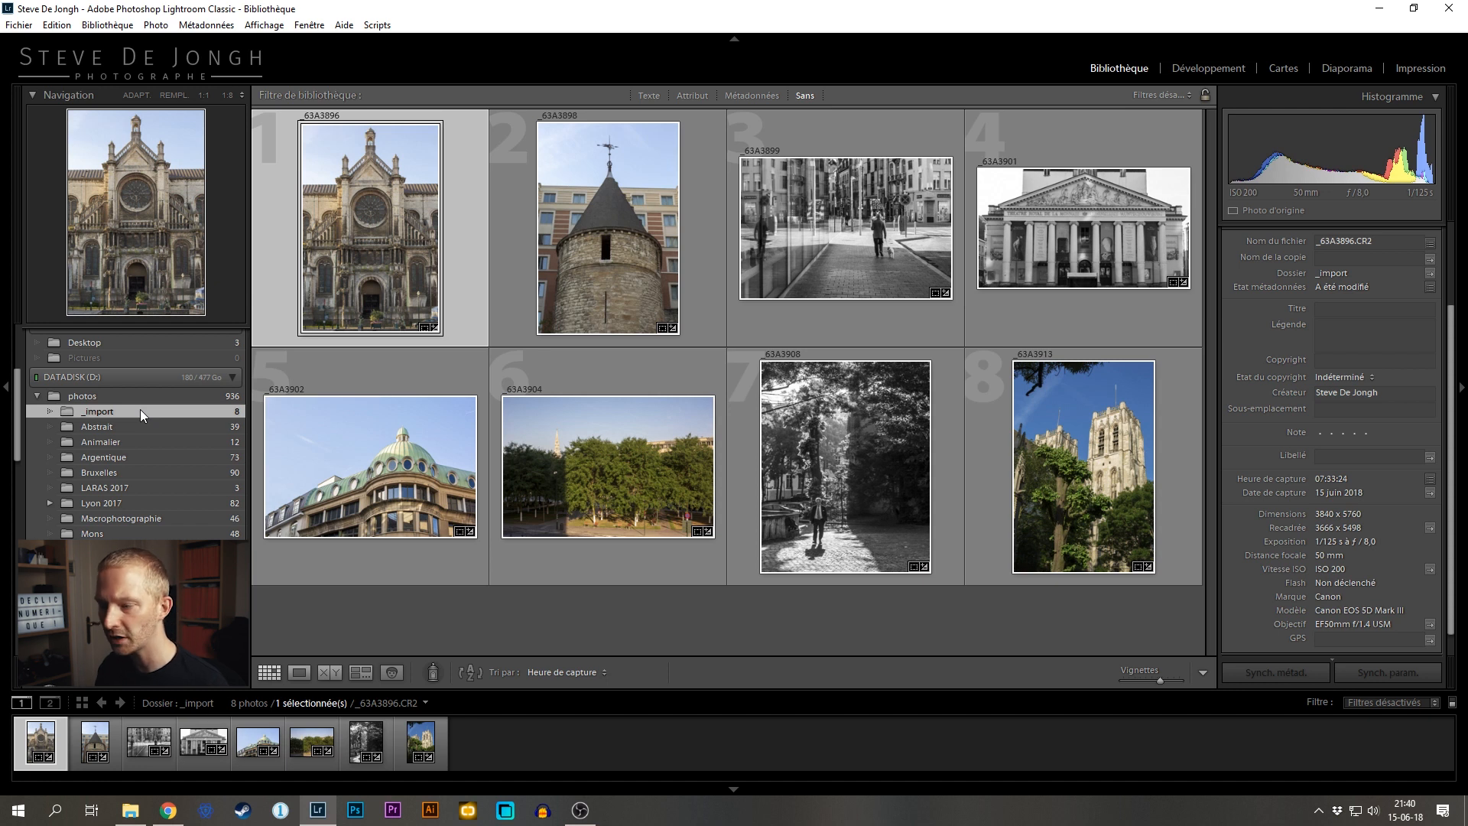
{"action": "left_click", "coordinate": [1284, 68]}
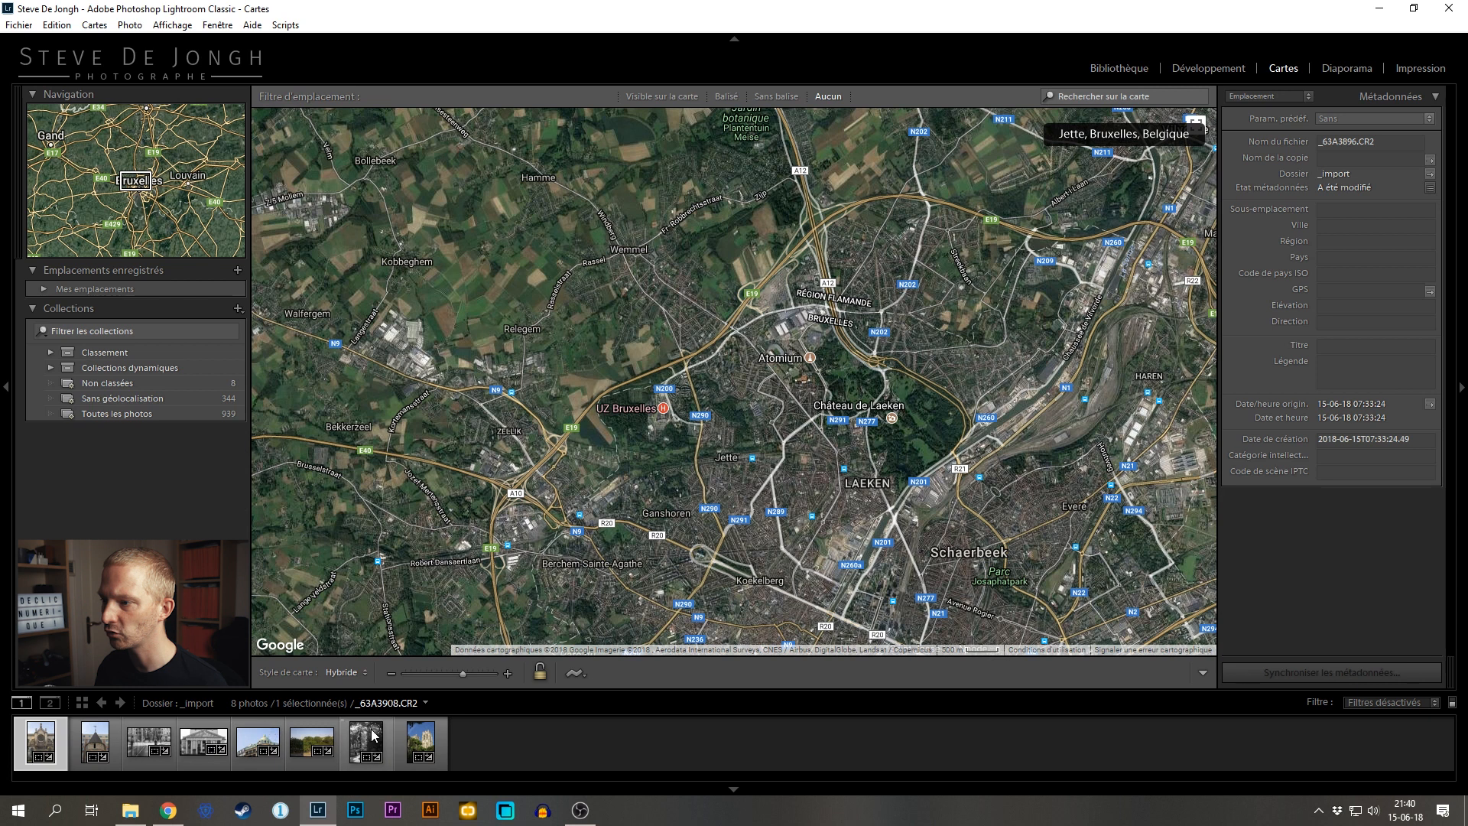
Step: Test the Visible sur la carte, Balisé and Sans balise filters on the _import photos, and reset the filter to Aucun
{"action": "left_click", "coordinate": [677, 94]}
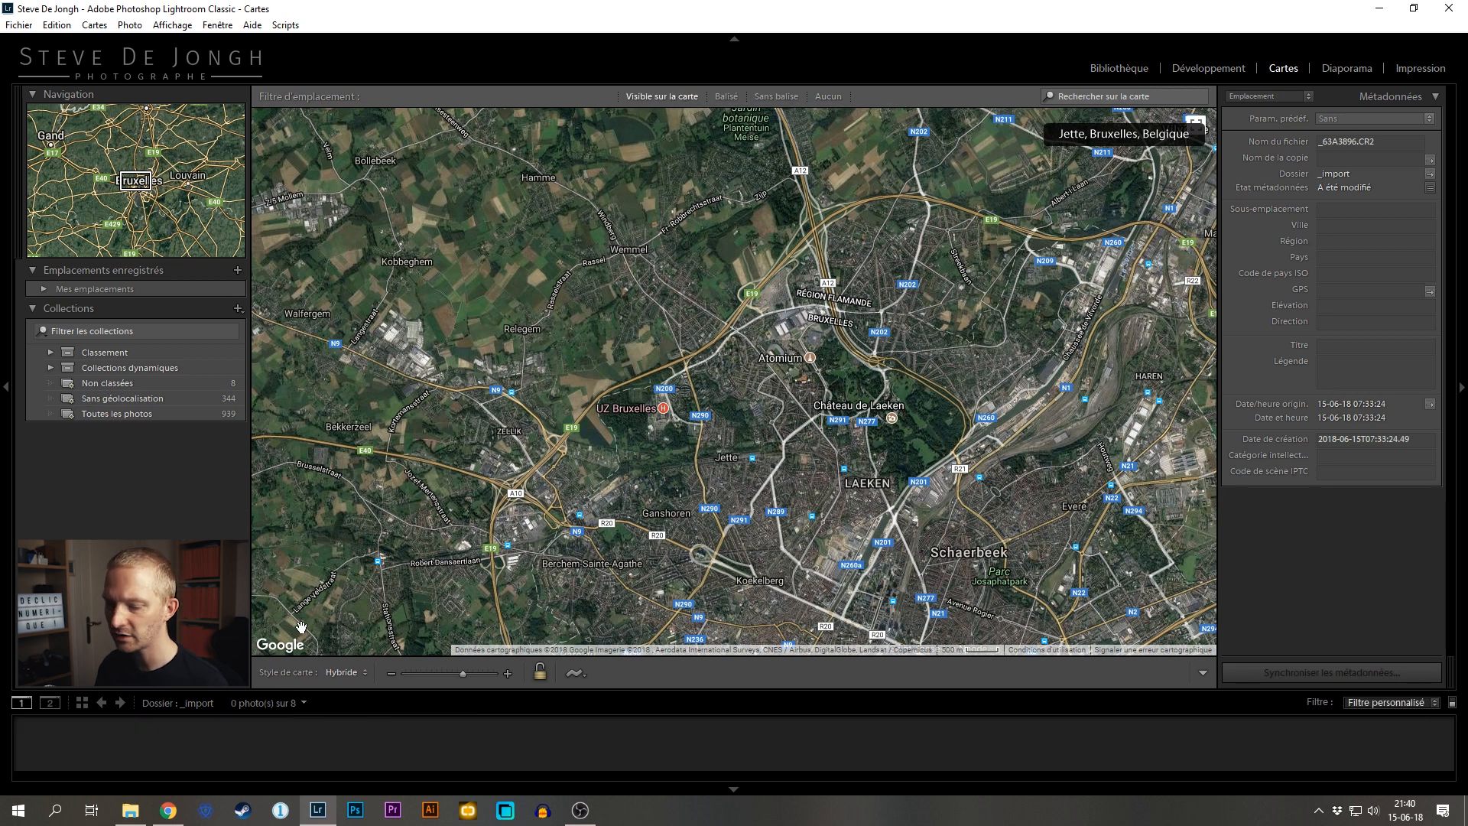
{"action": "left_click", "coordinate": [726, 95]}
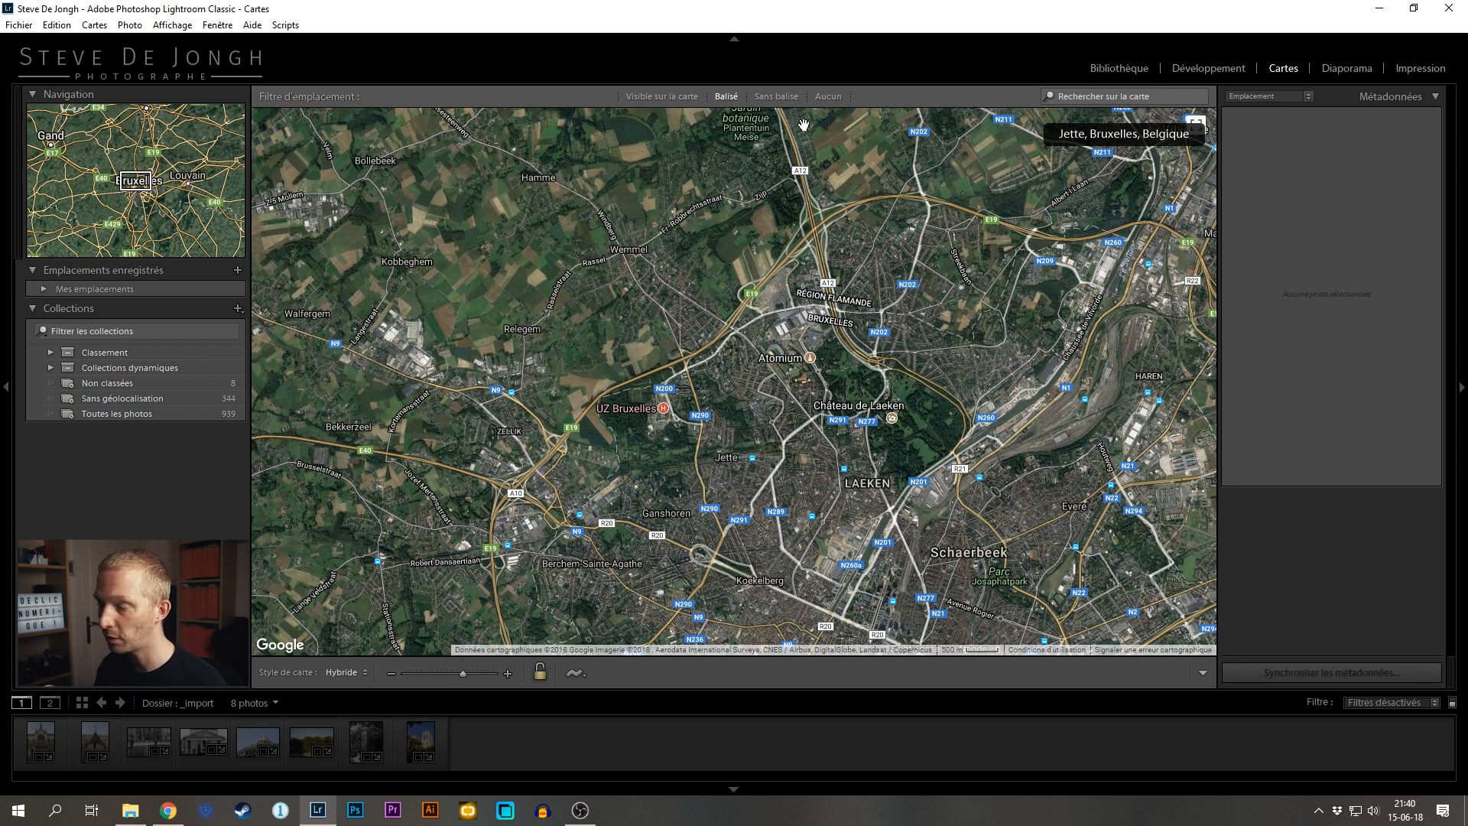
{"action": "left_click", "coordinate": [776, 96]}
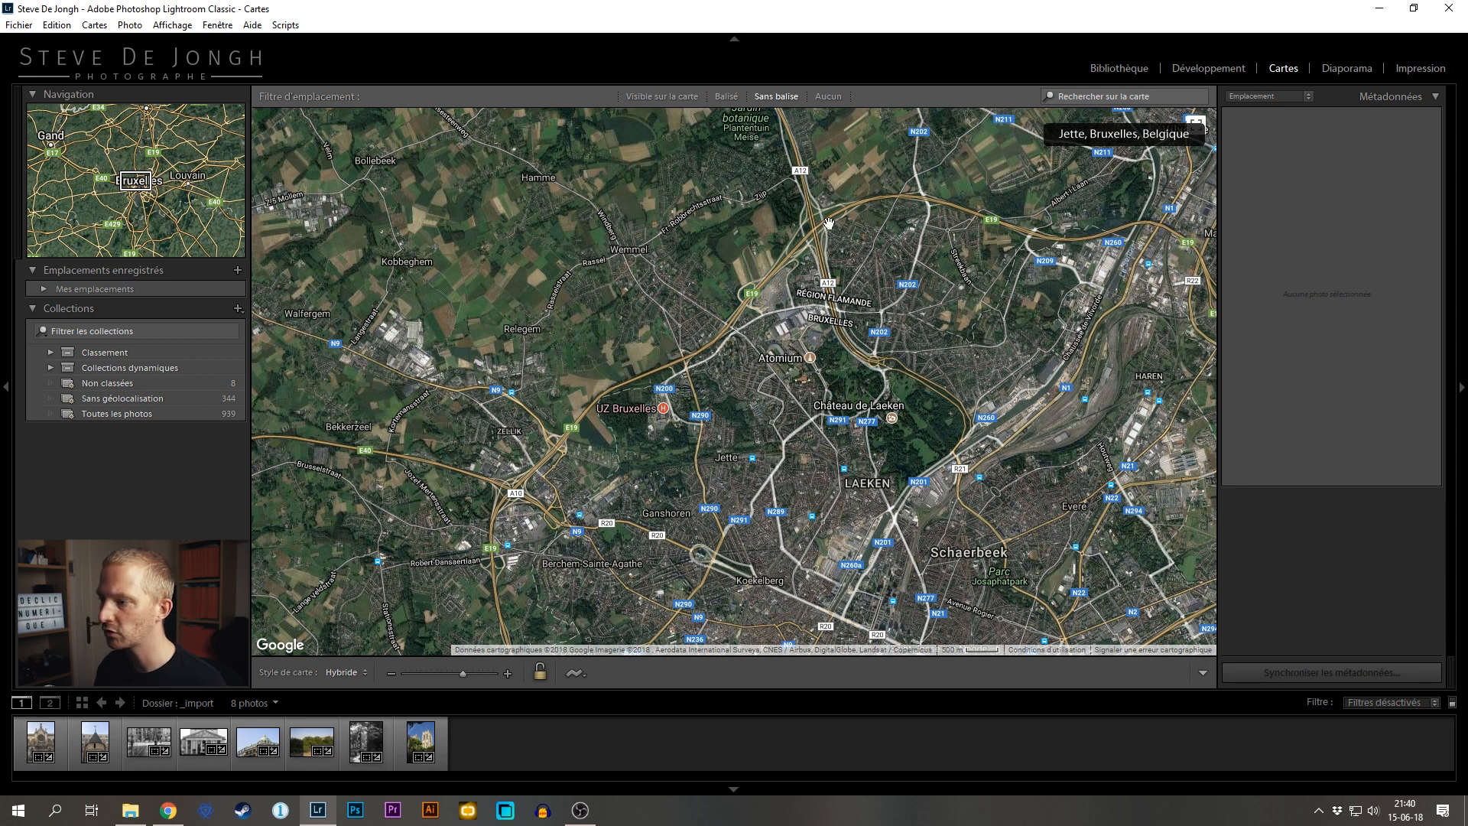
{"action": "left_click", "coordinate": [828, 97]}
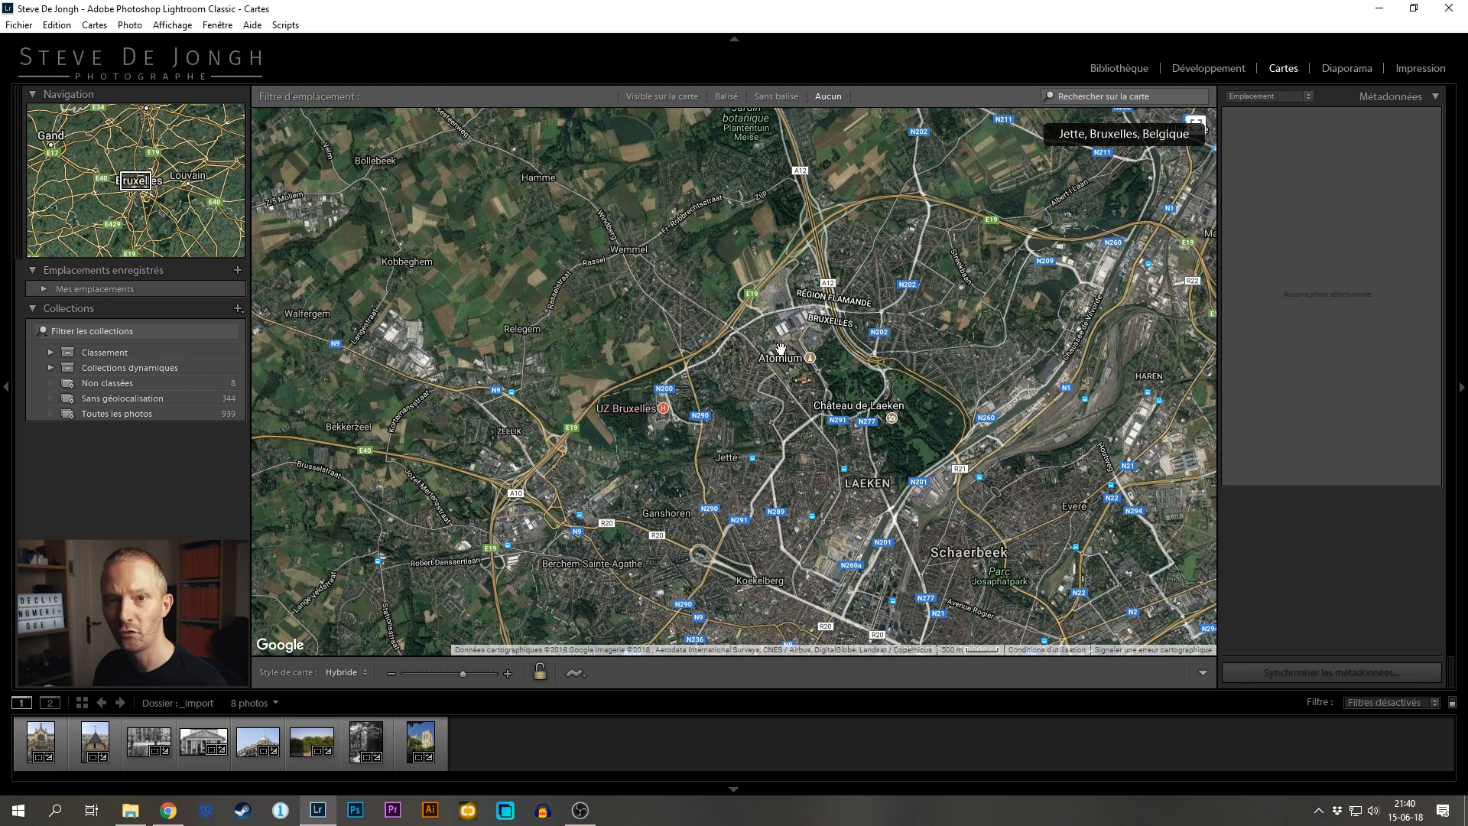
Step: Examine the map of Brussels at several zoom levels, from the Atomium down to Koekelberg
{"action": "scroll", "coordinate": [768, 360], "scroll_direction": "up", "scroll_amount": 1}
{"action": "scroll", "coordinate": [767, 360], "scroll_direction": "up", "scroll_amount": 1}
{"action": "scroll", "coordinate": [767, 360], "scroll_direction": "down", "scroll_amount": 1}
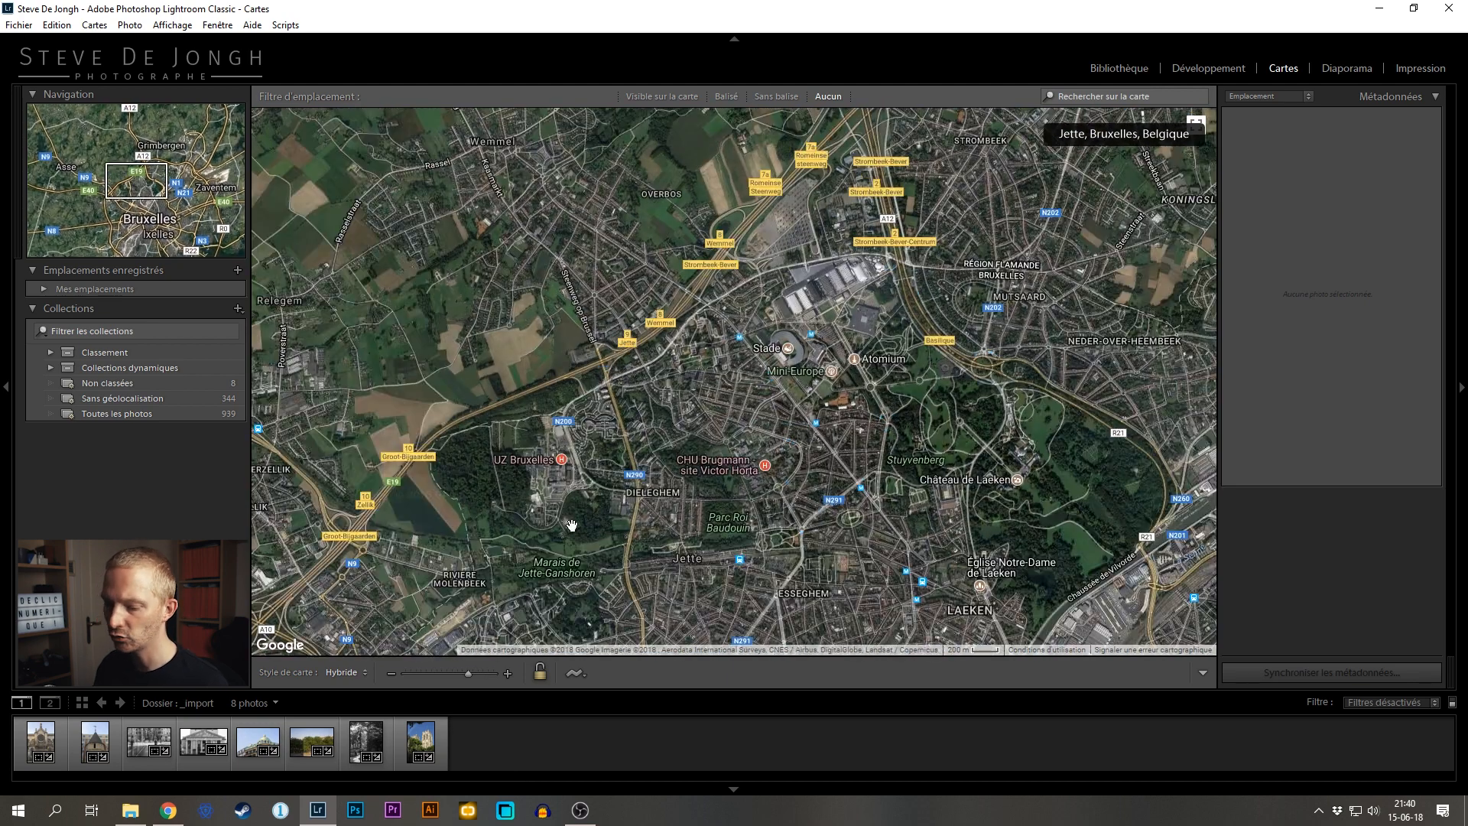
{"action": "mouse_move", "coordinate": [466, 673]}
{"action": "left_mouse_down"}
{"action": "mouse_move", "coordinate": [428, 673]}
{"action": "mouse_move", "coordinate": [468, 673]}
{"action": "left_mouse_up"}
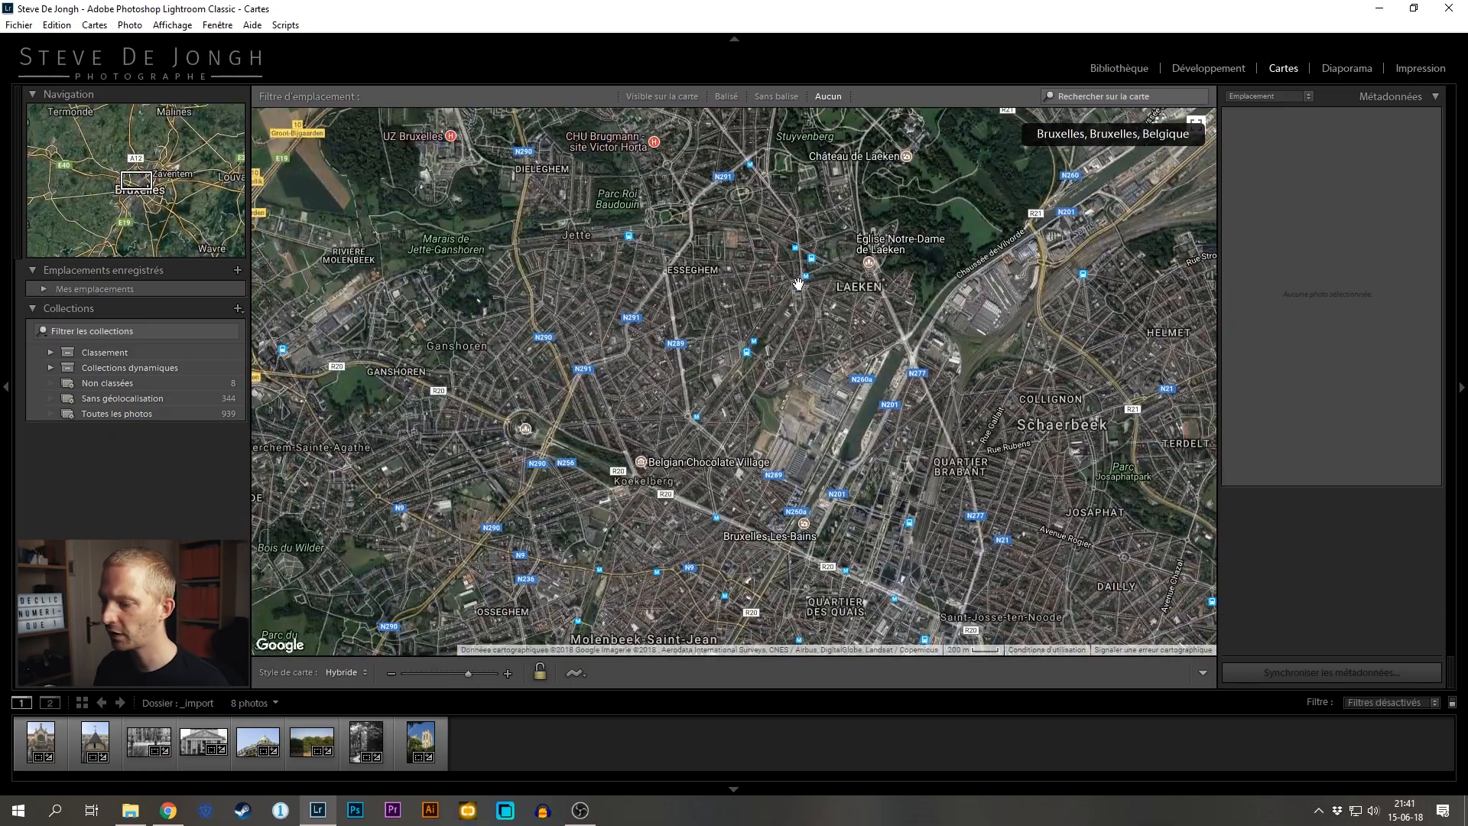
{"action": "scroll", "coordinate": [717, 324], "scroll_direction": "down", "scroll_amount": 1}
{"action": "left_click_drag", "start_coordinate": [670, 326], "coordinate": [708, 367]}
{"action": "scroll", "coordinate": [727, 356], "scroll_direction": "up", "scroll_amount": 1}
{"action": "scroll", "coordinate": [733, 346], "scroll_direction": "up", "scroll_amount": 1}
{"action": "scroll", "coordinate": [733, 347], "scroll_direction": "down", "scroll_amount": 1}
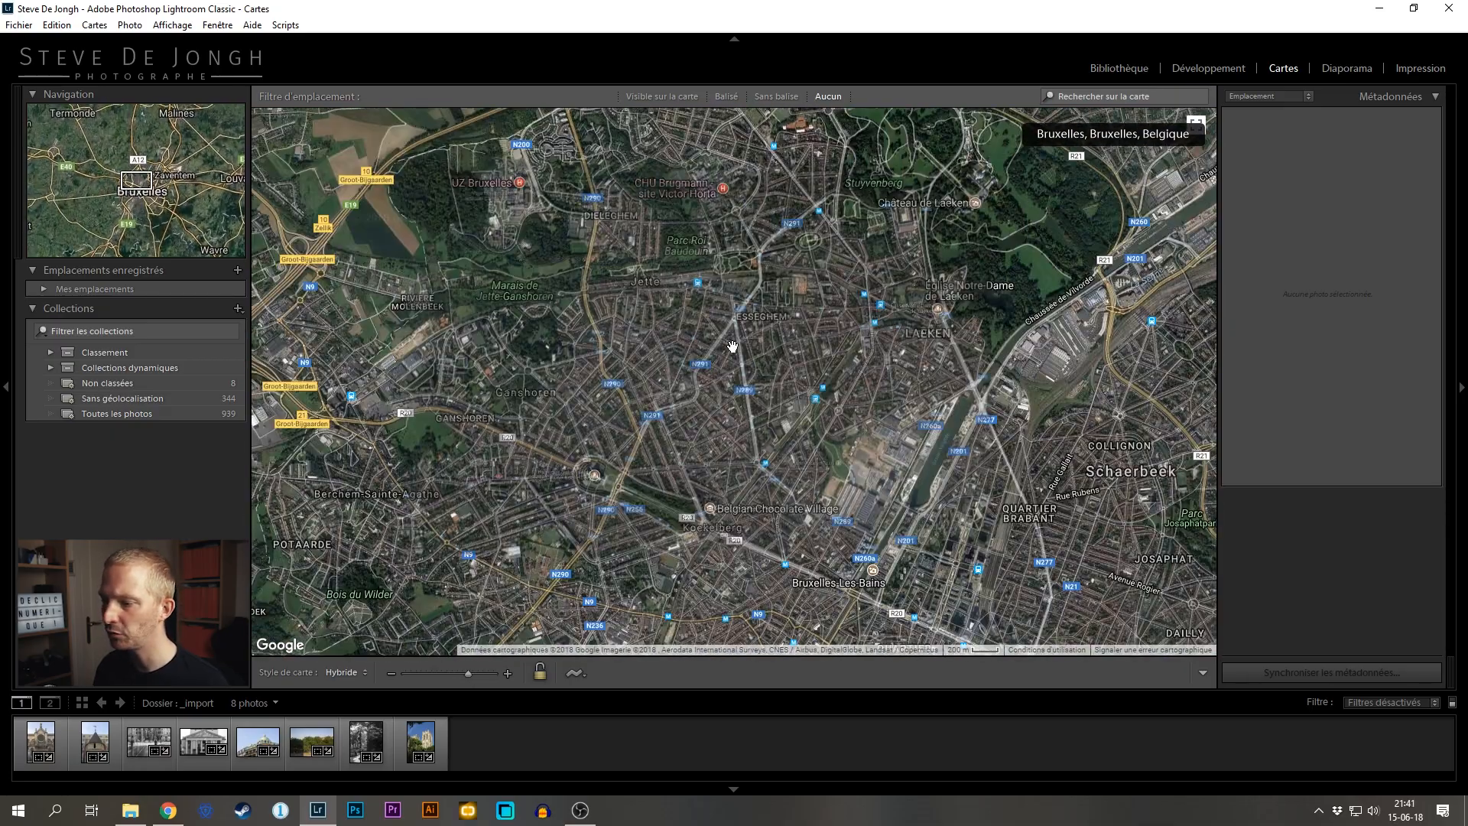
{"action": "scroll", "coordinate": [733, 347], "scroll_direction": "down", "scroll_amount": 1}
Step: Preview the map styles Plan, Satellite, Terrain, Claire and Foncée in turn, and return to Hybride
{"action": "left_click", "coordinate": [347, 673]}
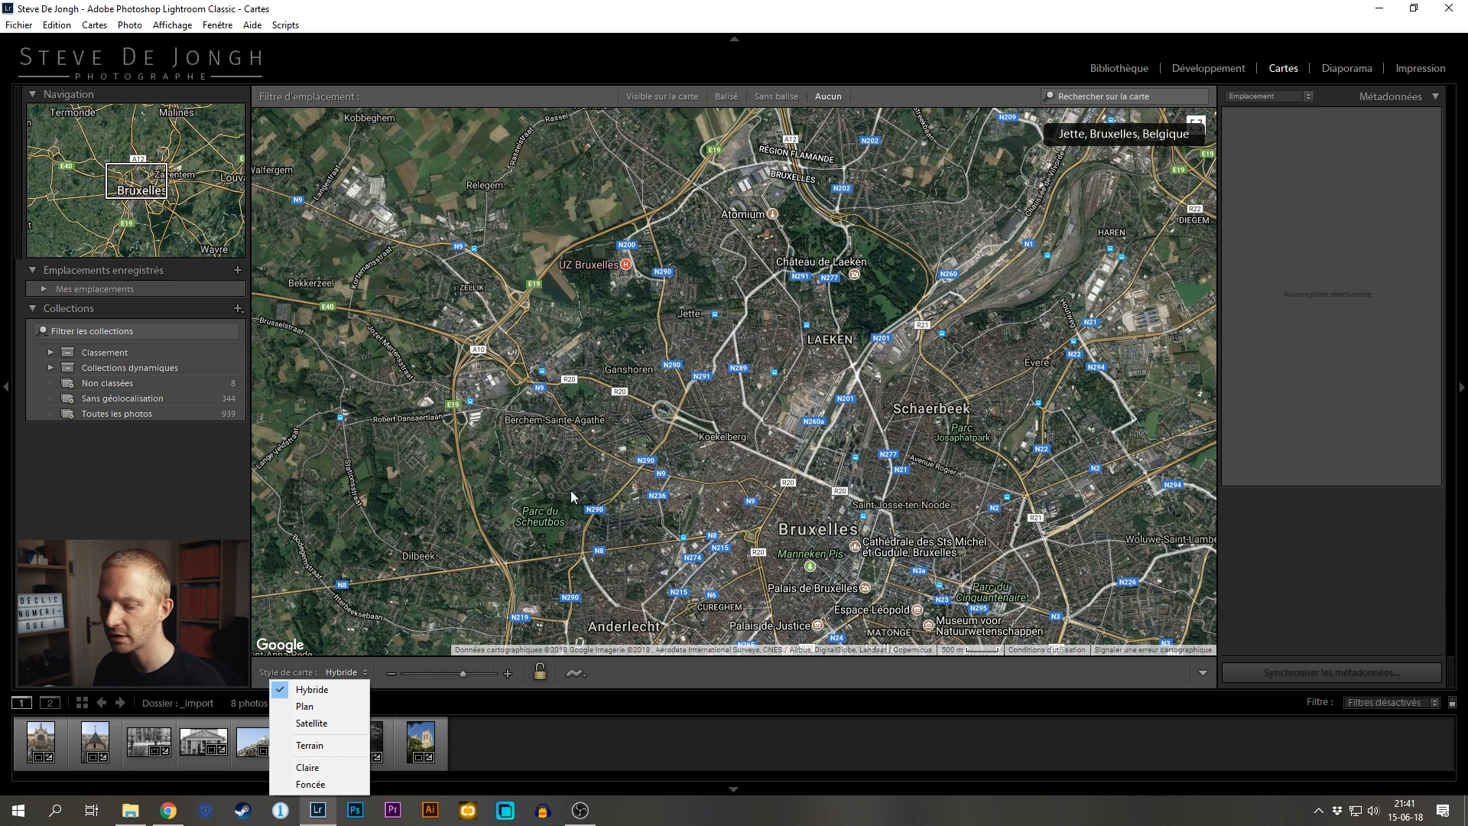
{"action": "left_click", "coordinate": [304, 706]}
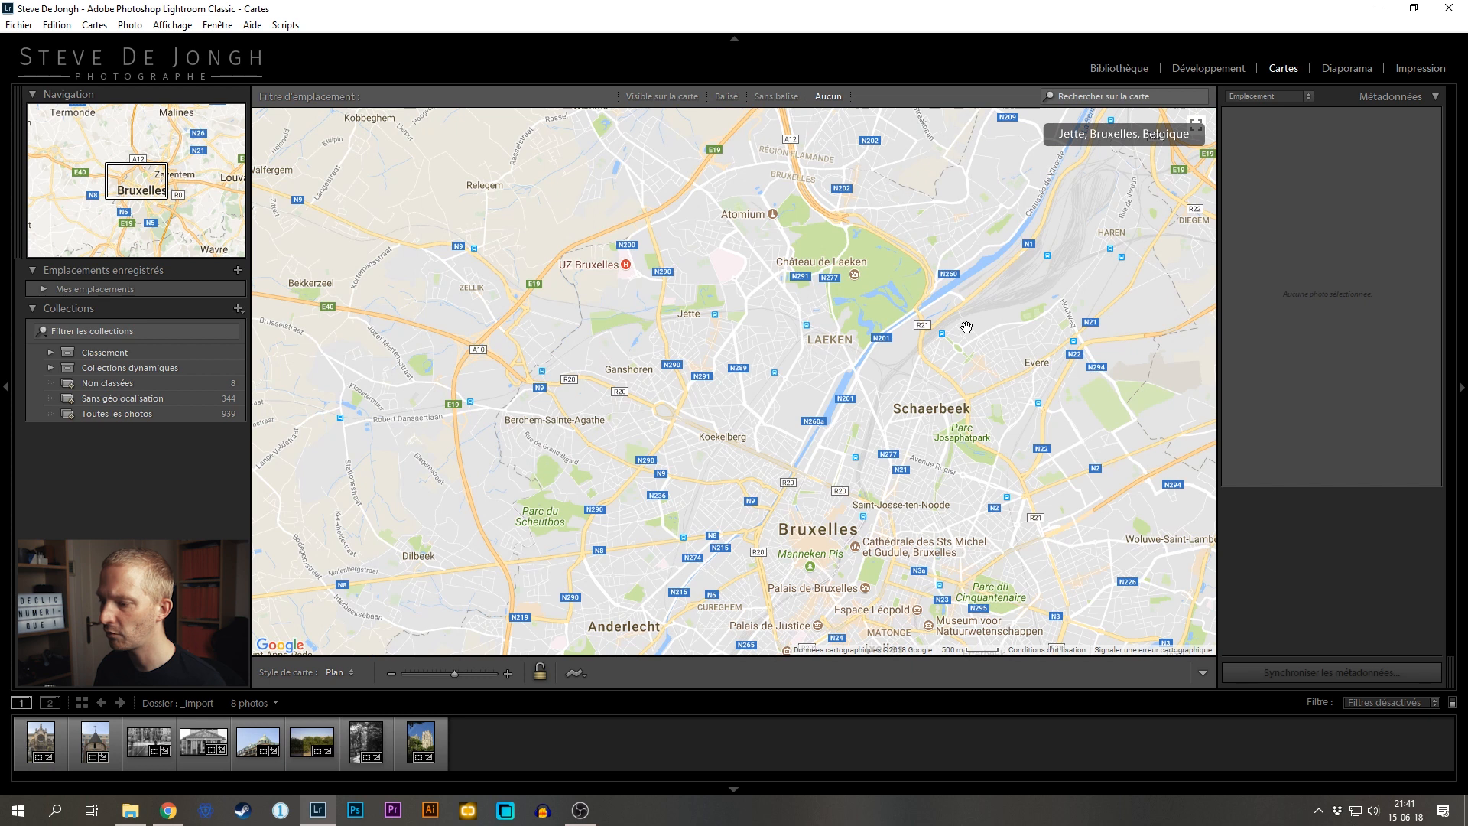
{"action": "left_click", "coordinate": [340, 673]}
{"action": "left_click", "coordinate": [304, 721]}
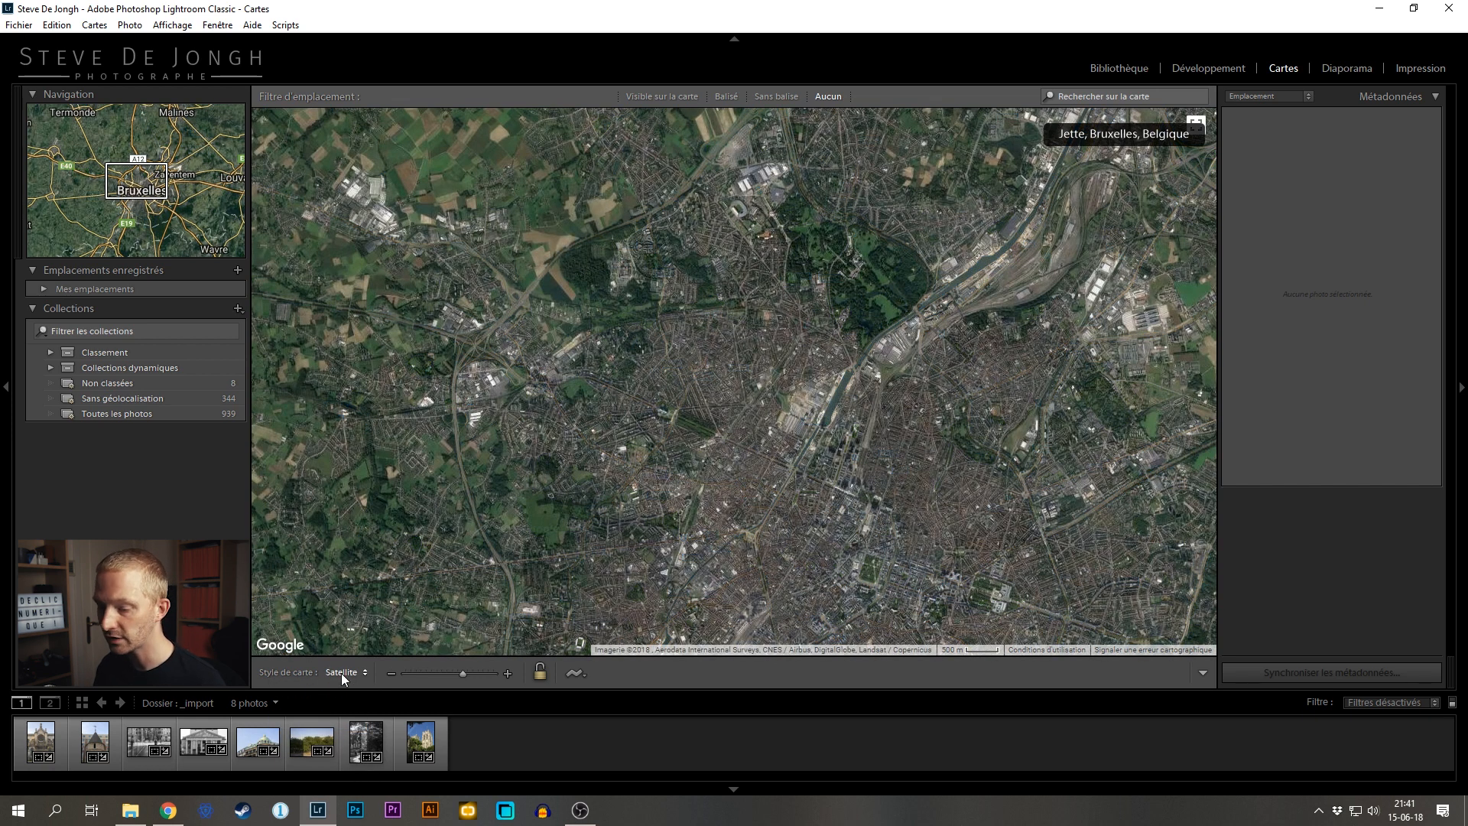
{"action": "left_click", "coordinate": [341, 673]}
{"action": "left_click", "coordinate": [336, 616]}
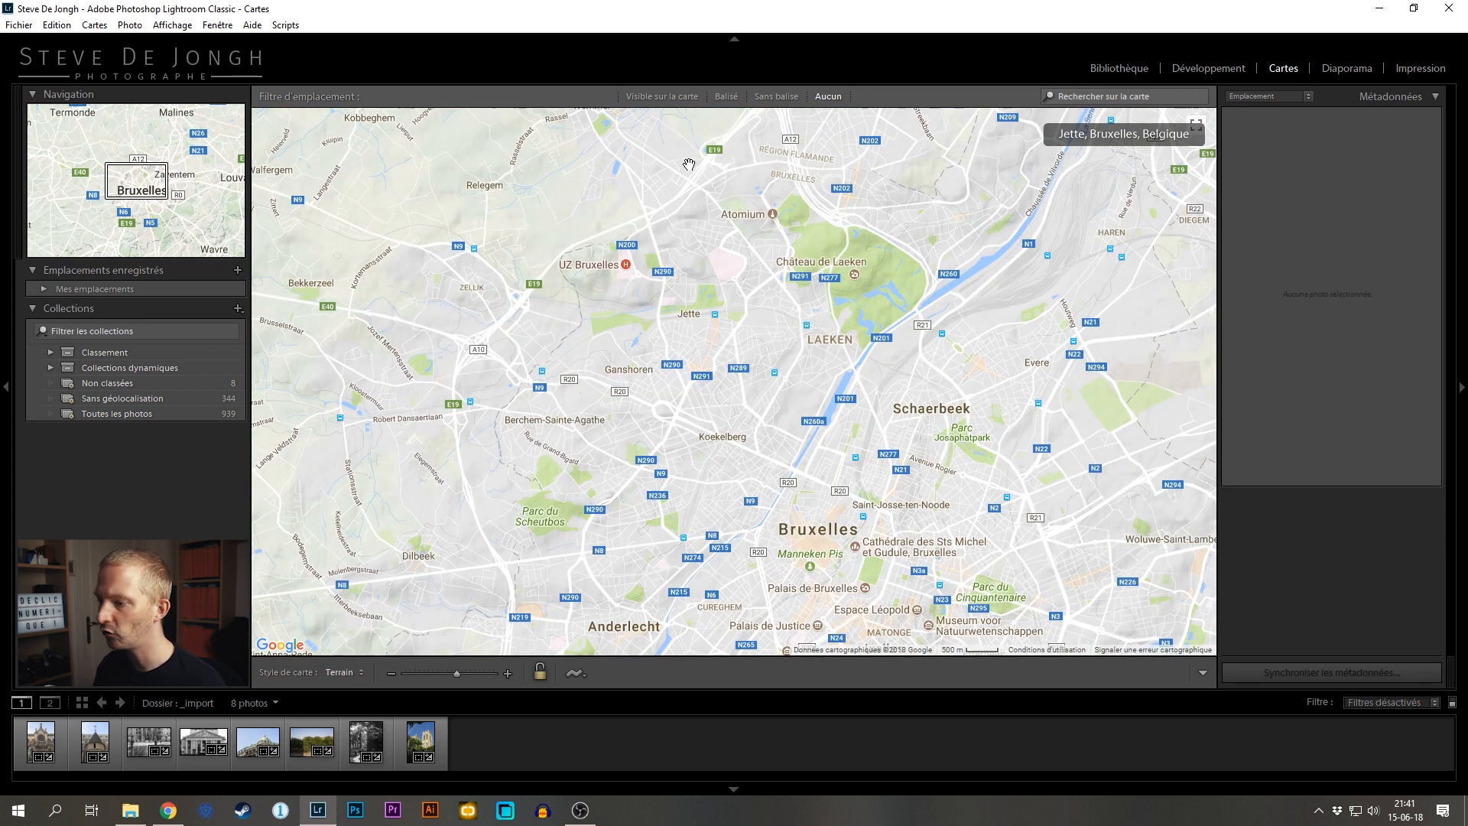
{"action": "left_click", "coordinate": [354, 674]}
{"action": "left_click", "coordinate": [337, 765]}
{"action": "left_click", "coordinate": [345, 673]}
{"action": "left_click", "coordinate": [334, 784]}
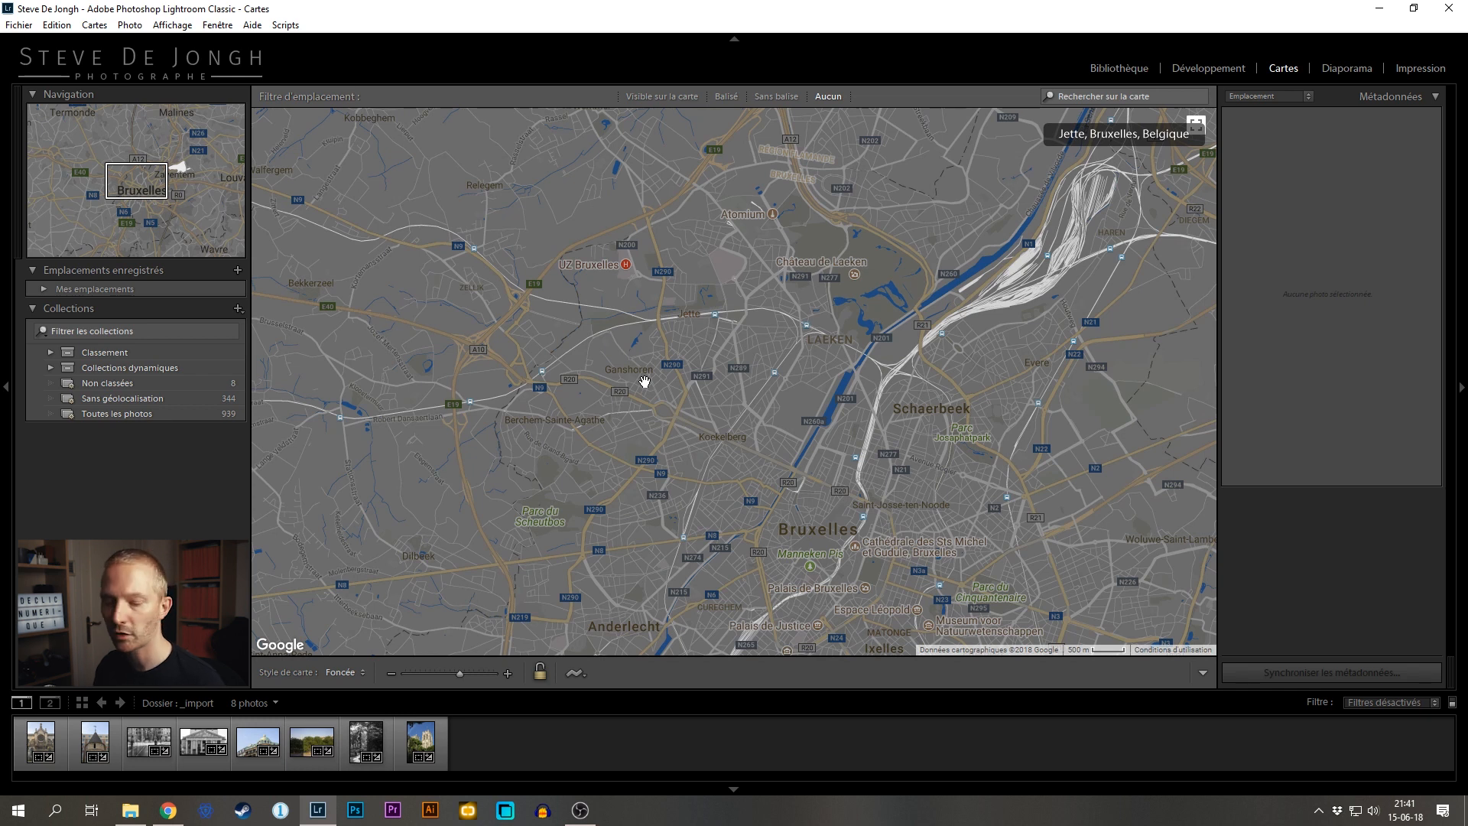
{"action": "left_click", "coordinate": [344, 675]}
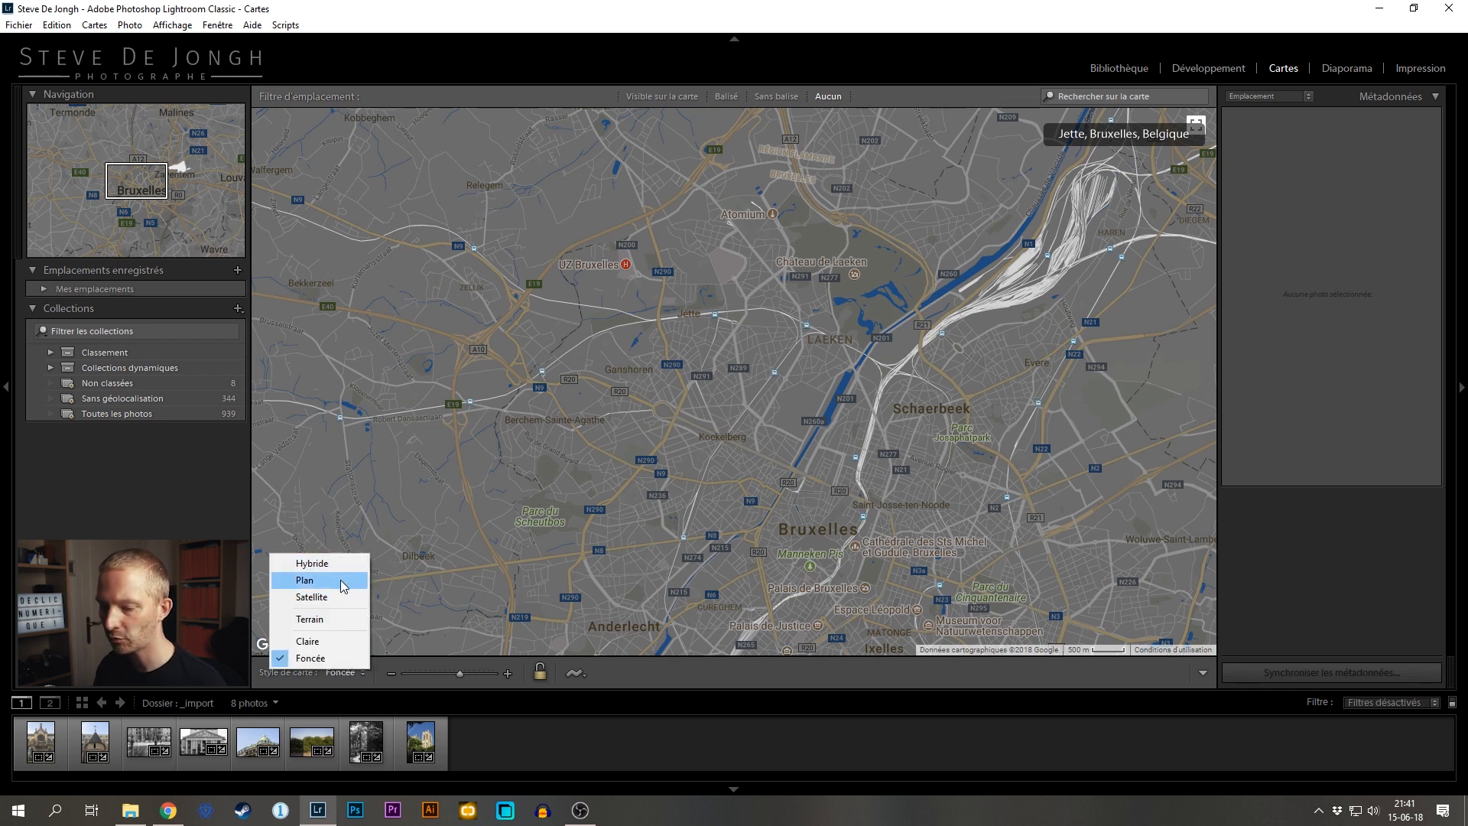
{"action": "left_click", "coordinate": [312, 563]}
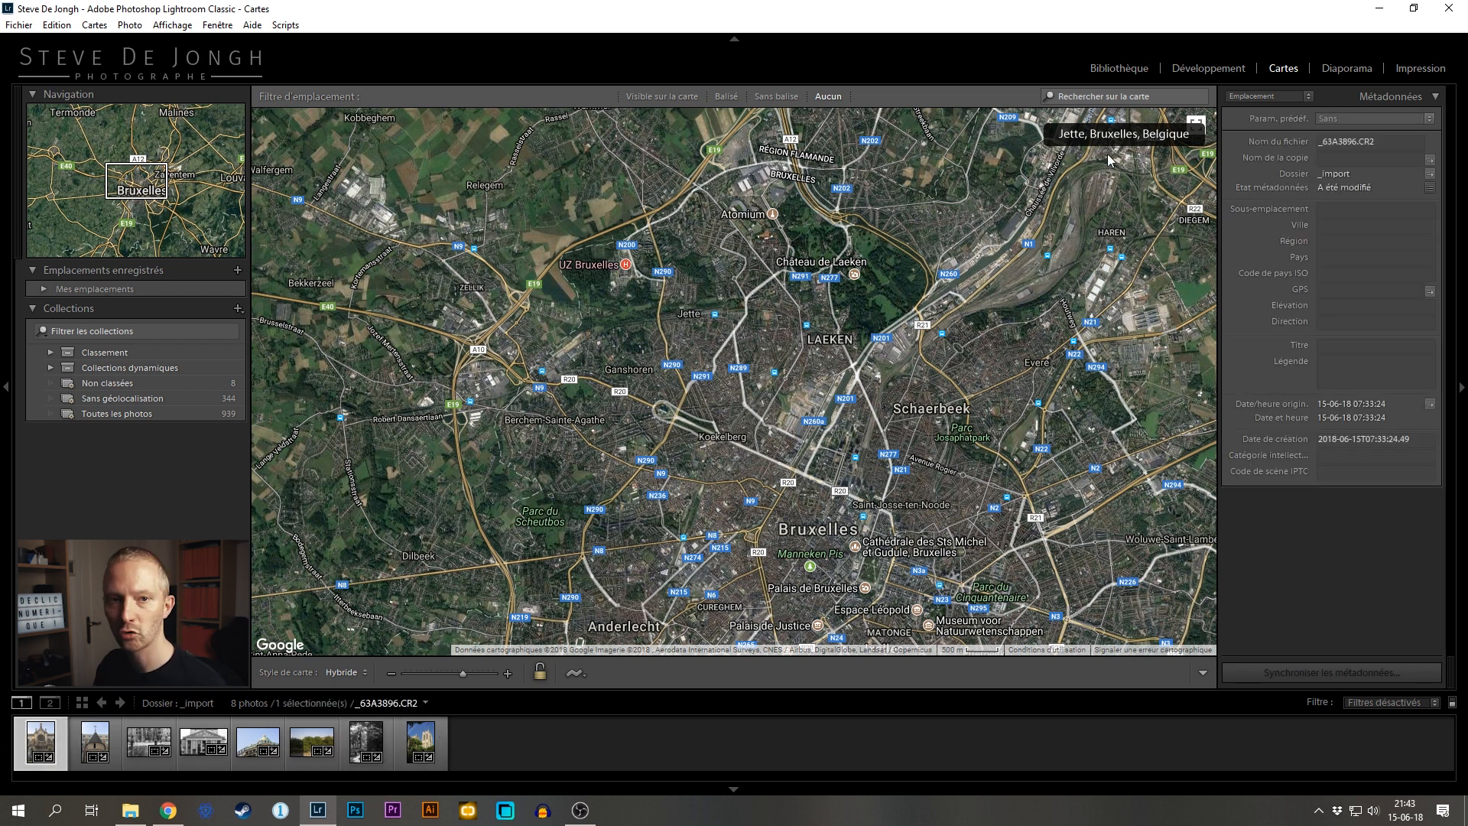
Step: Return to the Library and display the photos of the _import folder
{"action": "left_click", "coordinate": [1116, 69]}
{"action": "left_click", "coordinate": [80, 428]}
{"action": "left_click", "coordinate": [99, 412]}
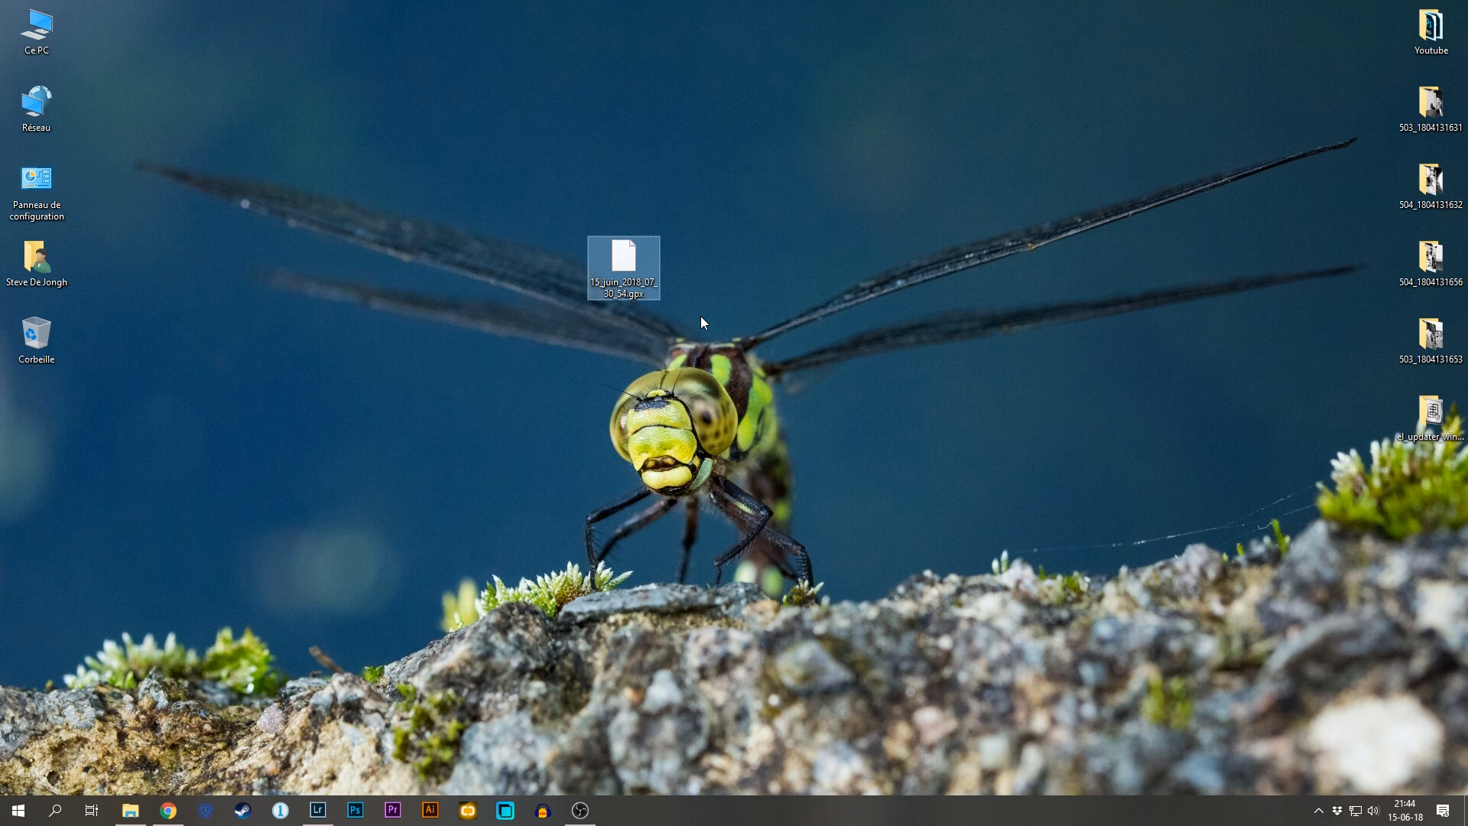
Step: Reposition the track file 15_juin_2018_07_30_54.gpx on the desktop, and switch back to Lightroom Classic's Map module
{"action": "left_click_drag", "start_coordinate": [624, 268], "coordinate": [771, 188]}
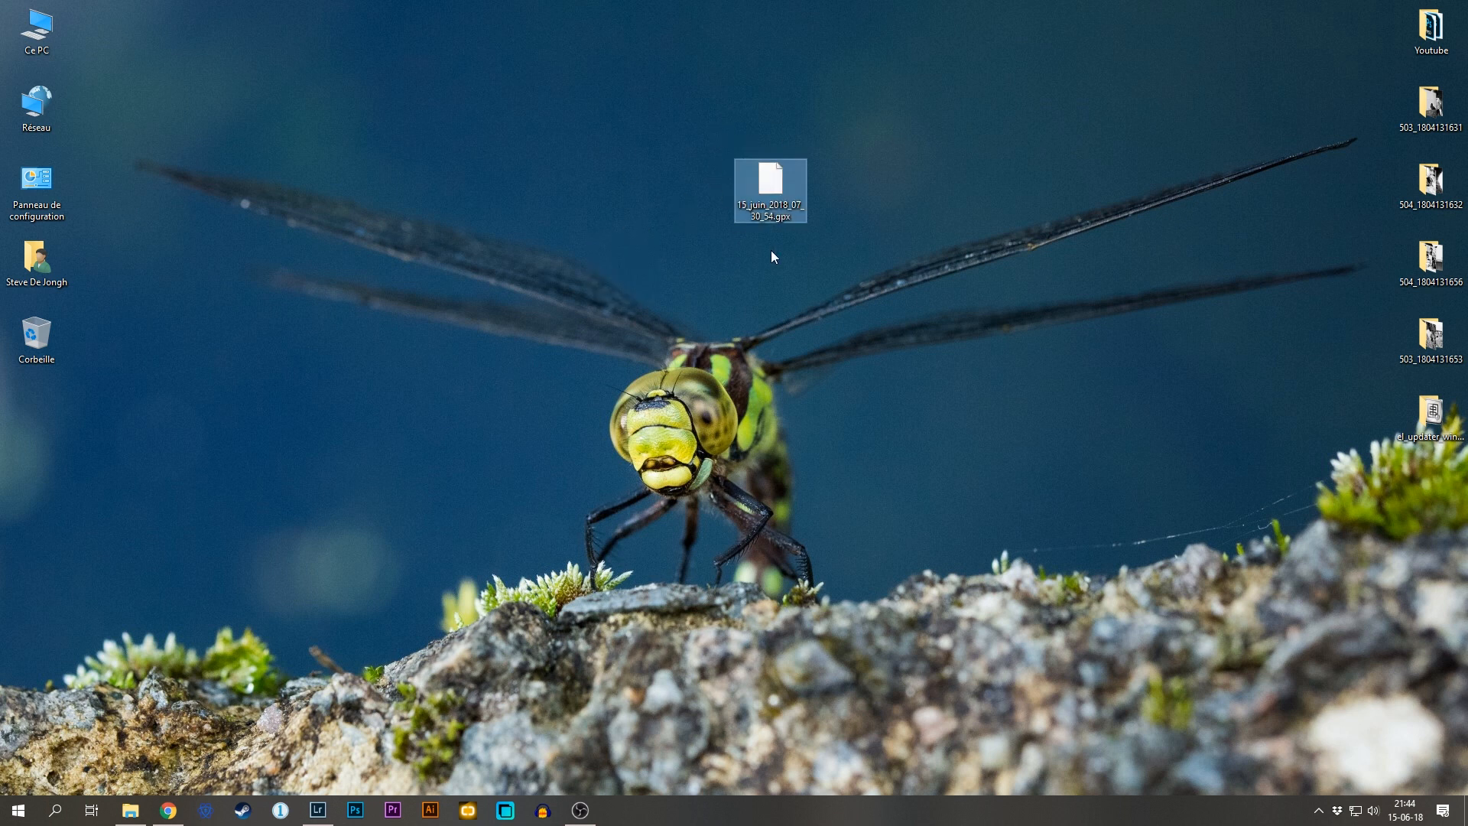
{"action": "left_click", "coordinate": [318, 811]}
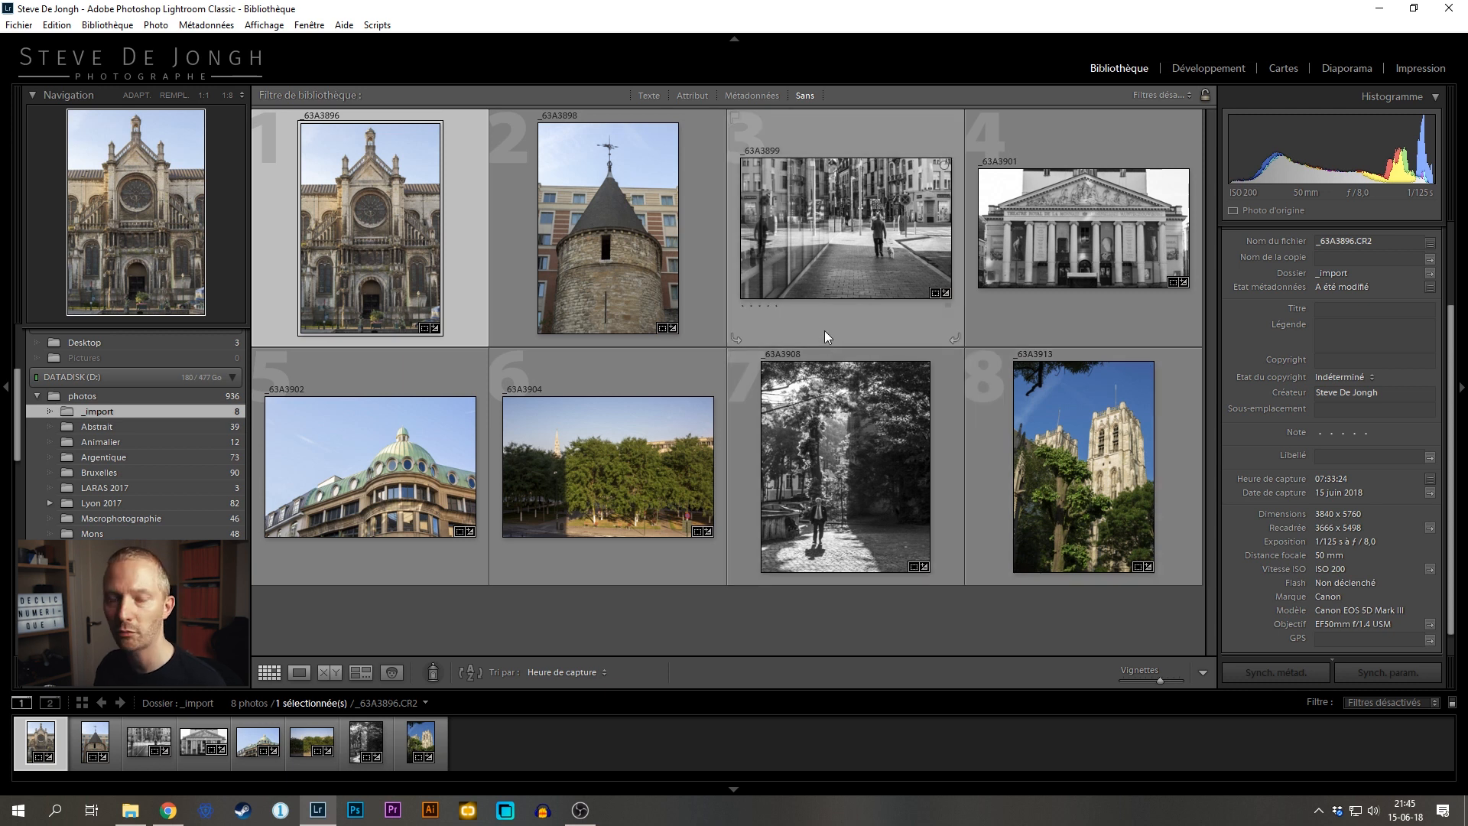
{"action": "left_click", "coordinate": [1287, 69]}
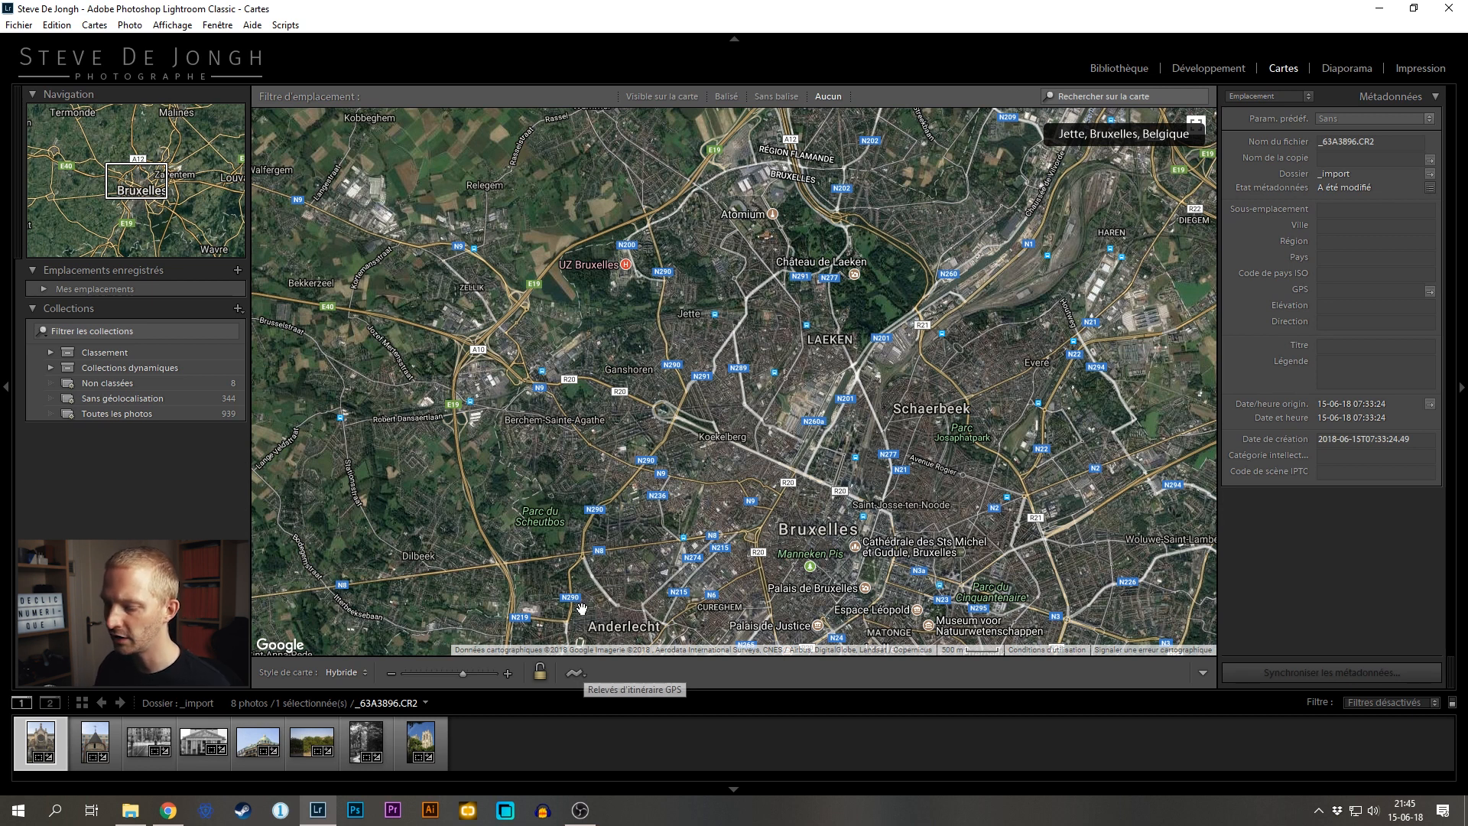
Step: Load the GPS tracklog 15_juin_2018_07_30_54.gpx from the Bureau folder onto the map
{"action": "left_click", "coordinate": [575, 674]}
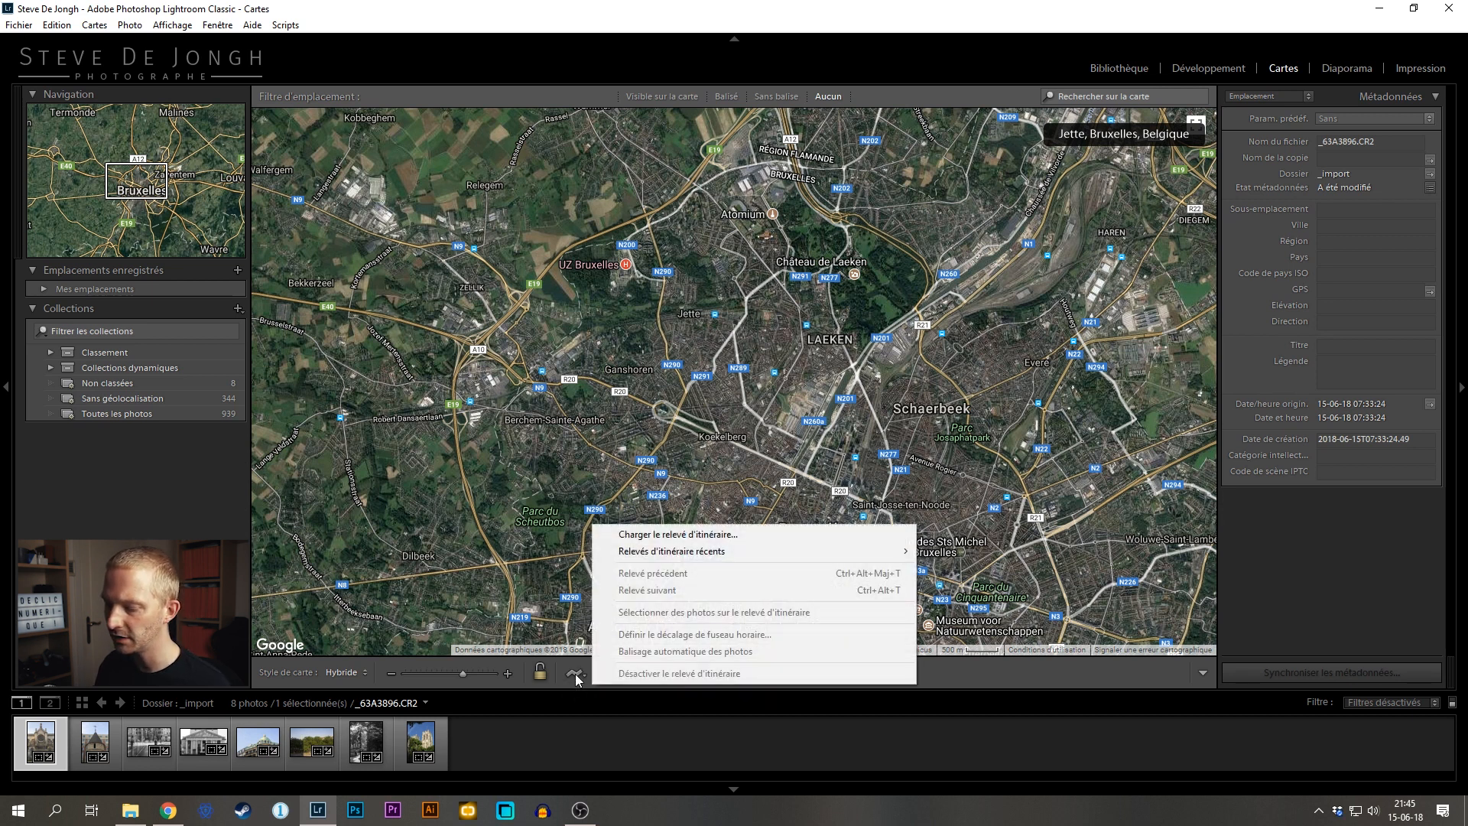
{"action": "left_click", "coordinate": [723, 536]}
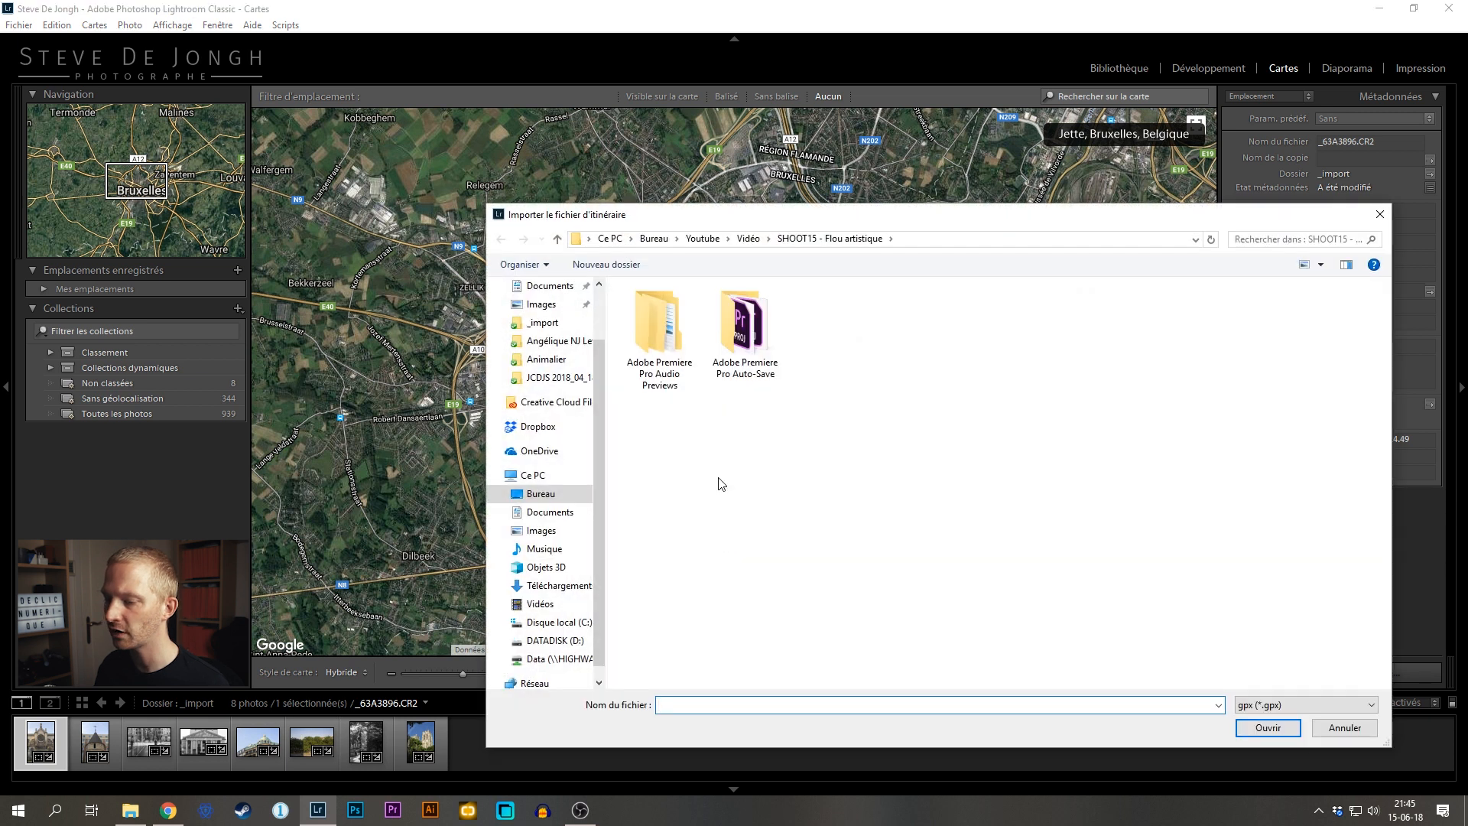
{"action": "scroll", "coordinate": [597, 321], "scroll_direction": "up", "scroll_amount": 2}
{"action": "left_click", "coordinate": [541, 315]}
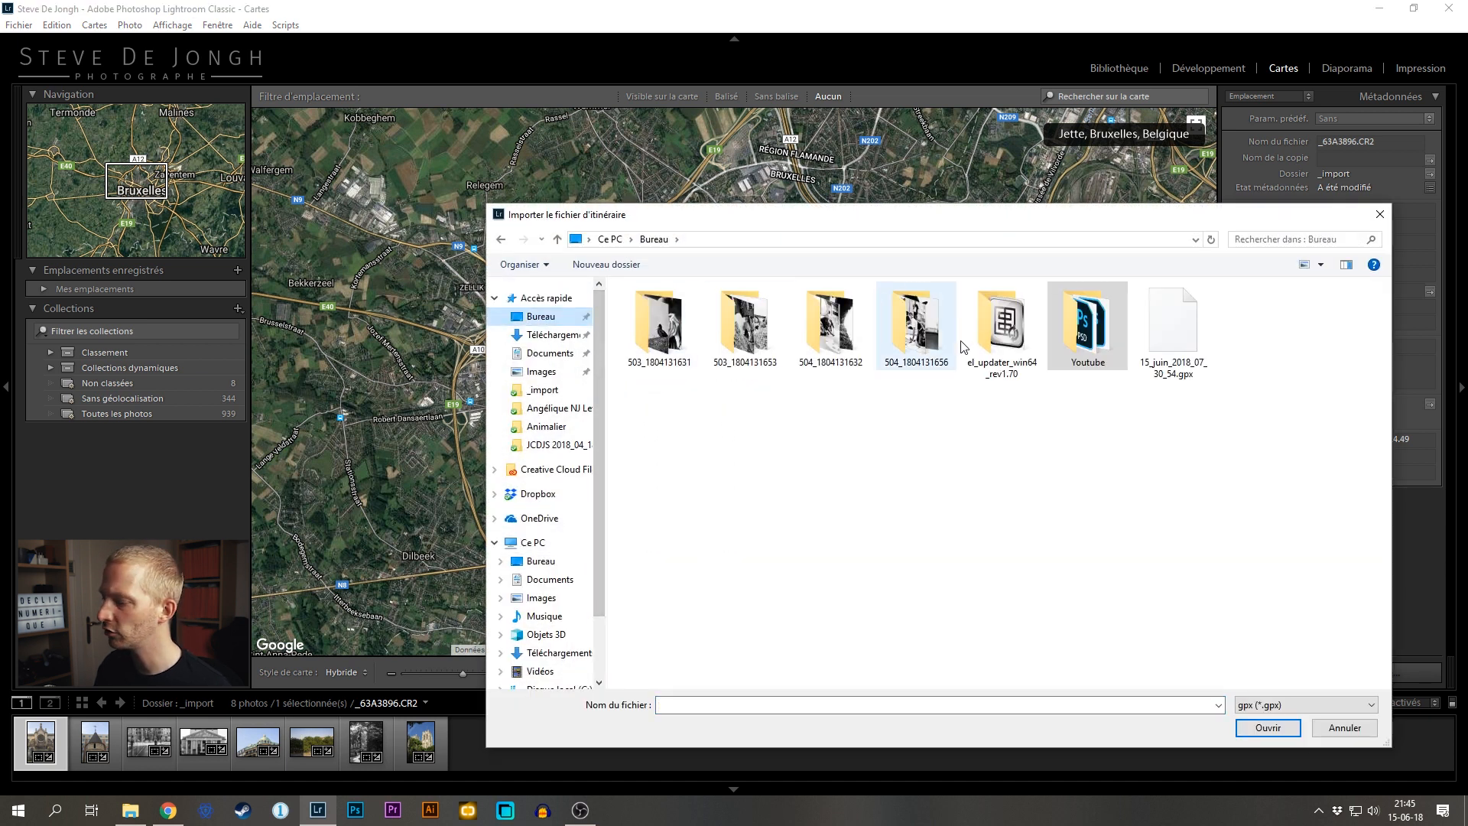
{"action": "left_click", "coordinate": [1173, 329]}
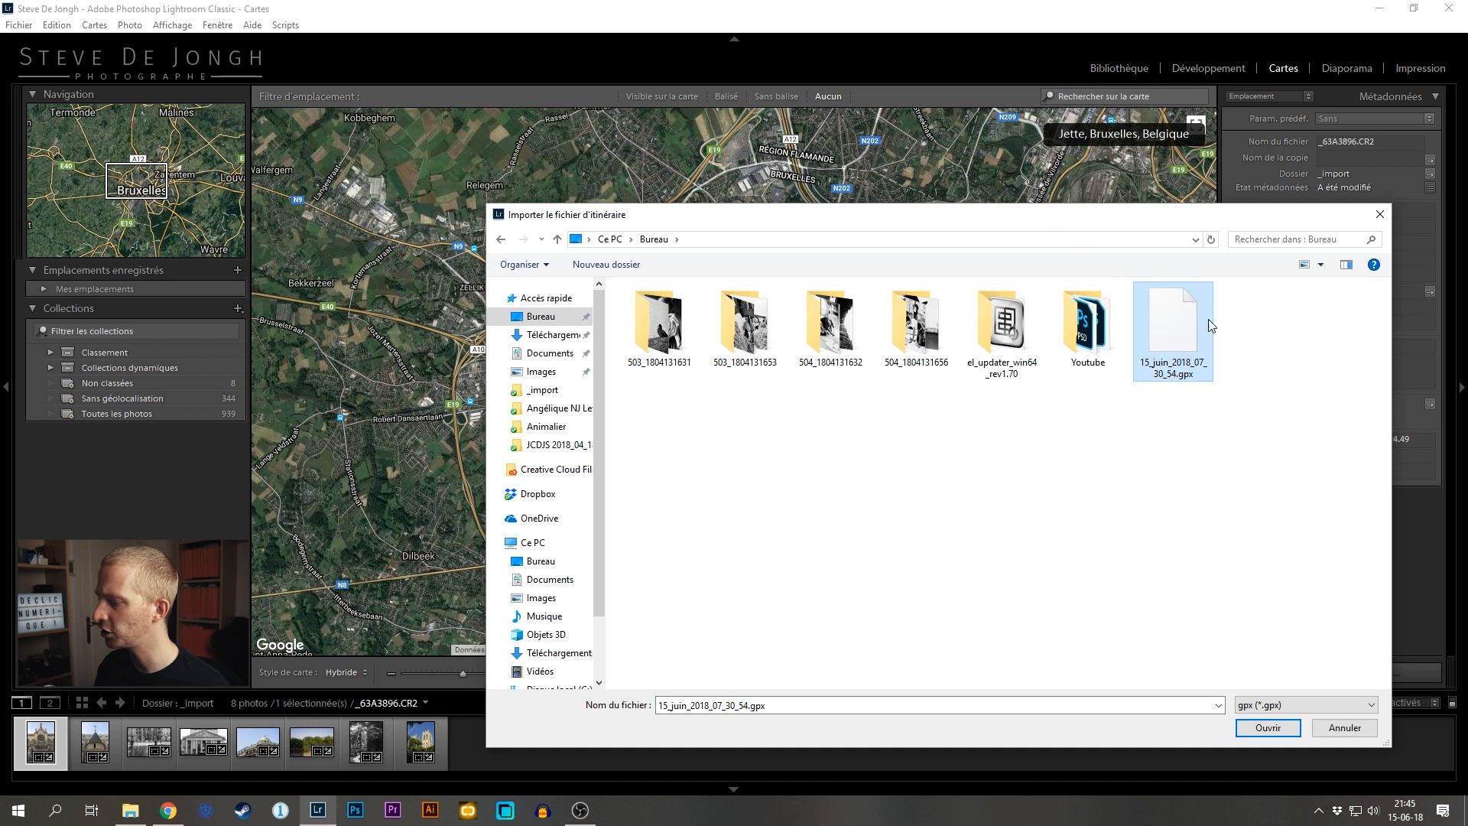
{"action": "left_click", "coordinate": [1271, 728]}
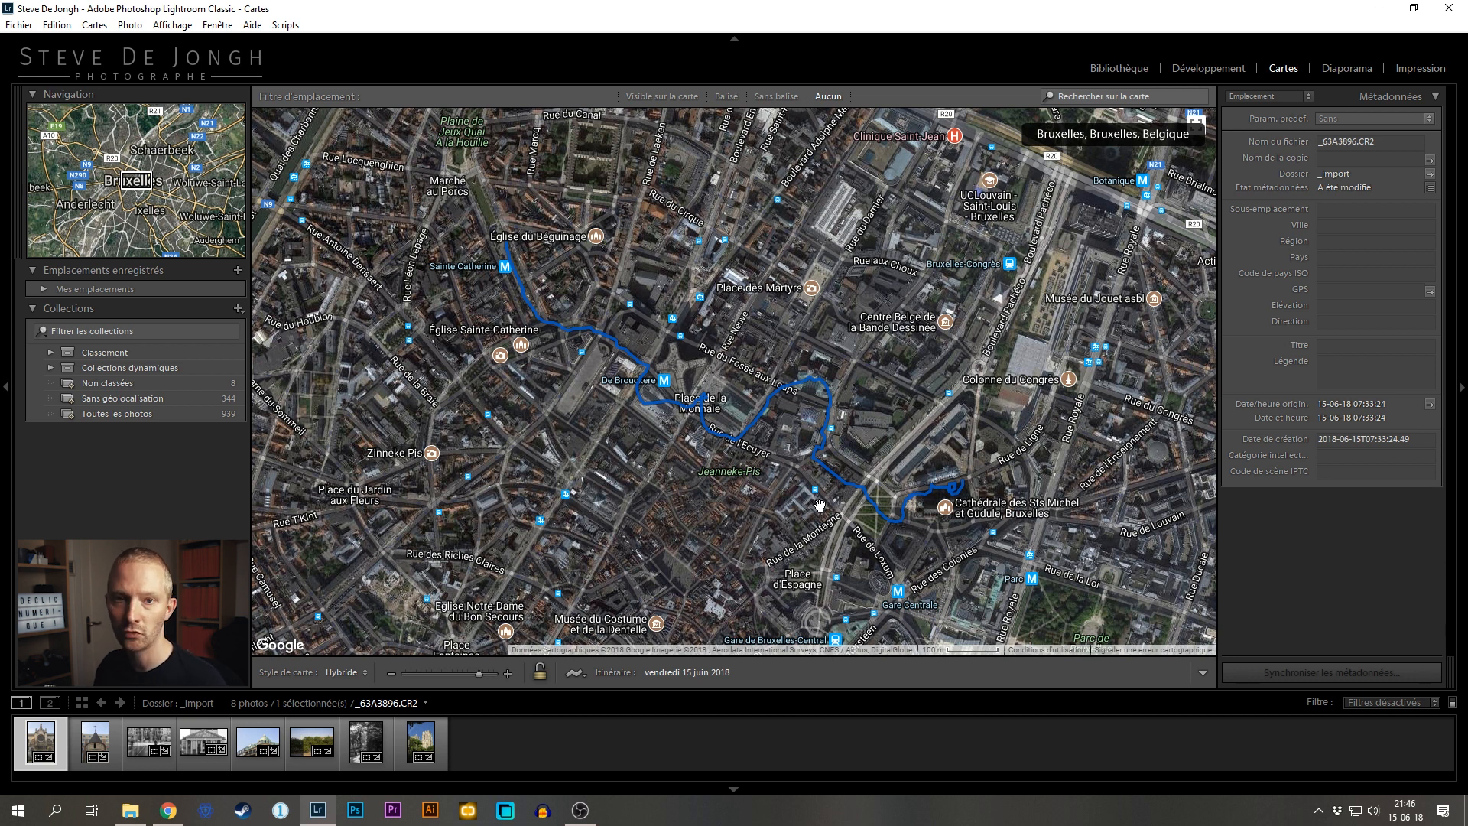
Step: Select all eight photos of the _import folder and auto-tag them from the loaded tracklog
{"action": "left_click", "coordinate": [516, 719]}
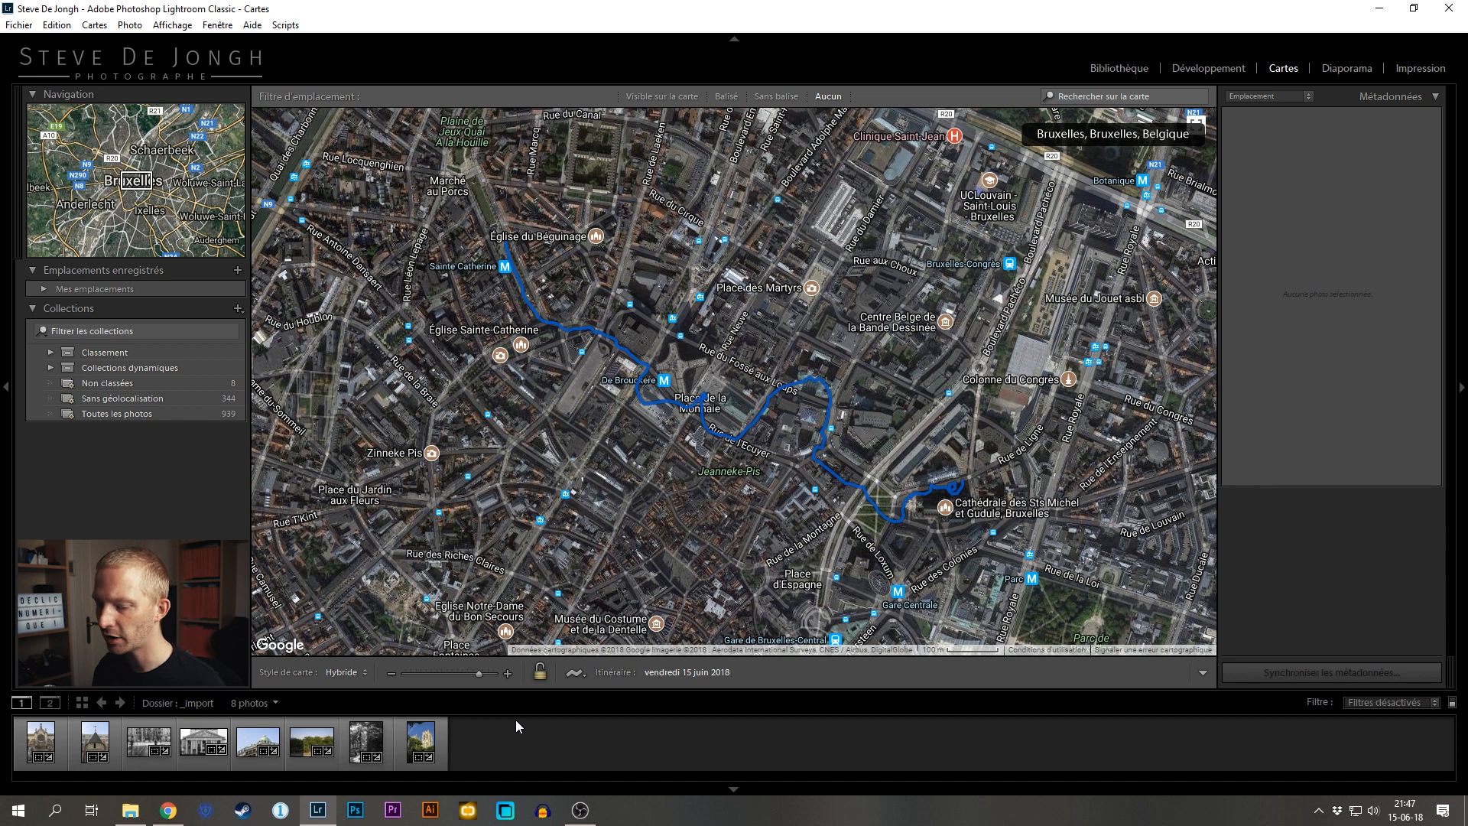
{"action": "left_click", "coordinate": [61, 742]}
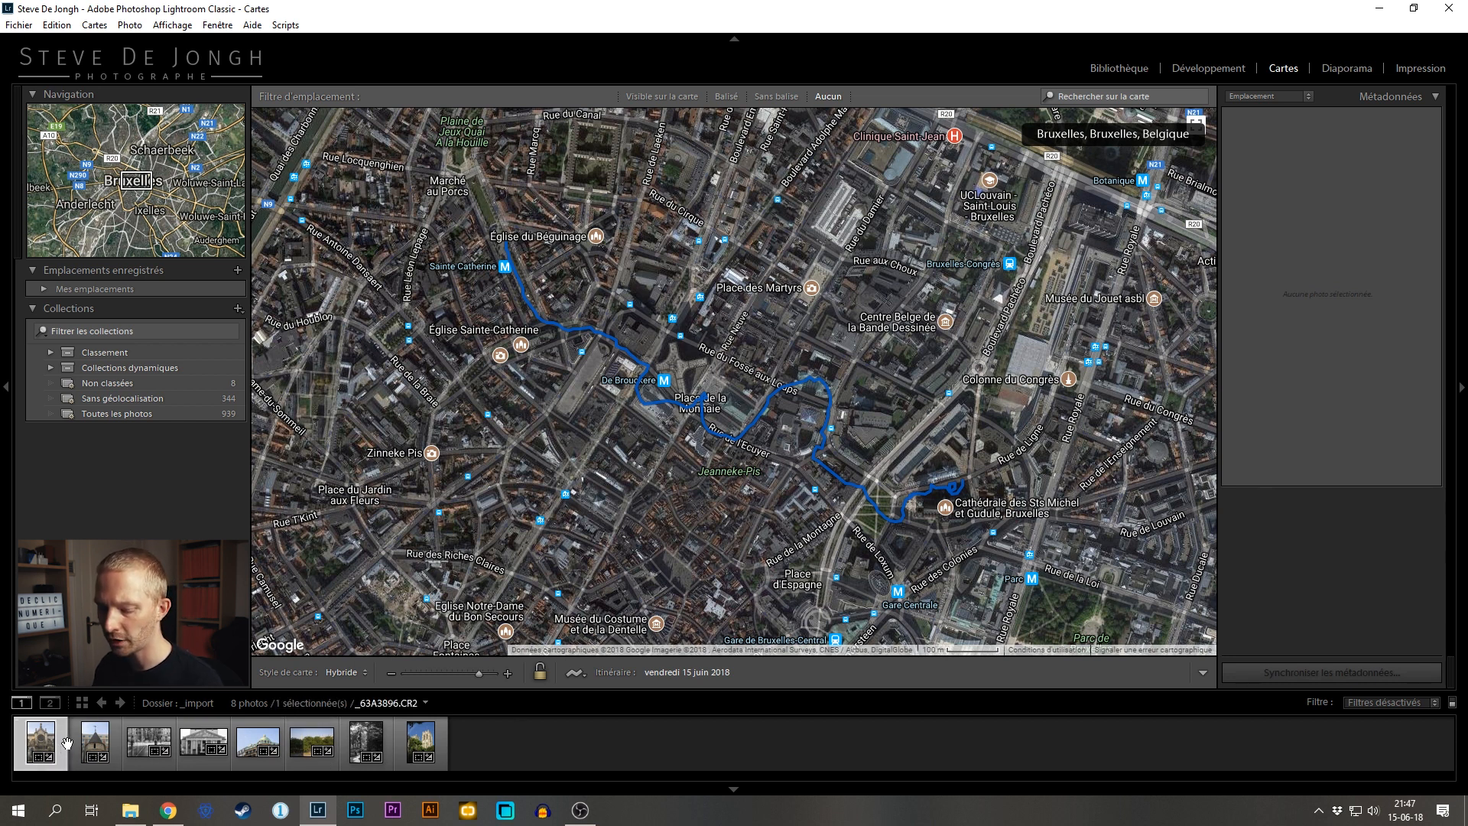
{"action": "left_click", "coordinate": [443, 742], "text": "shift"}
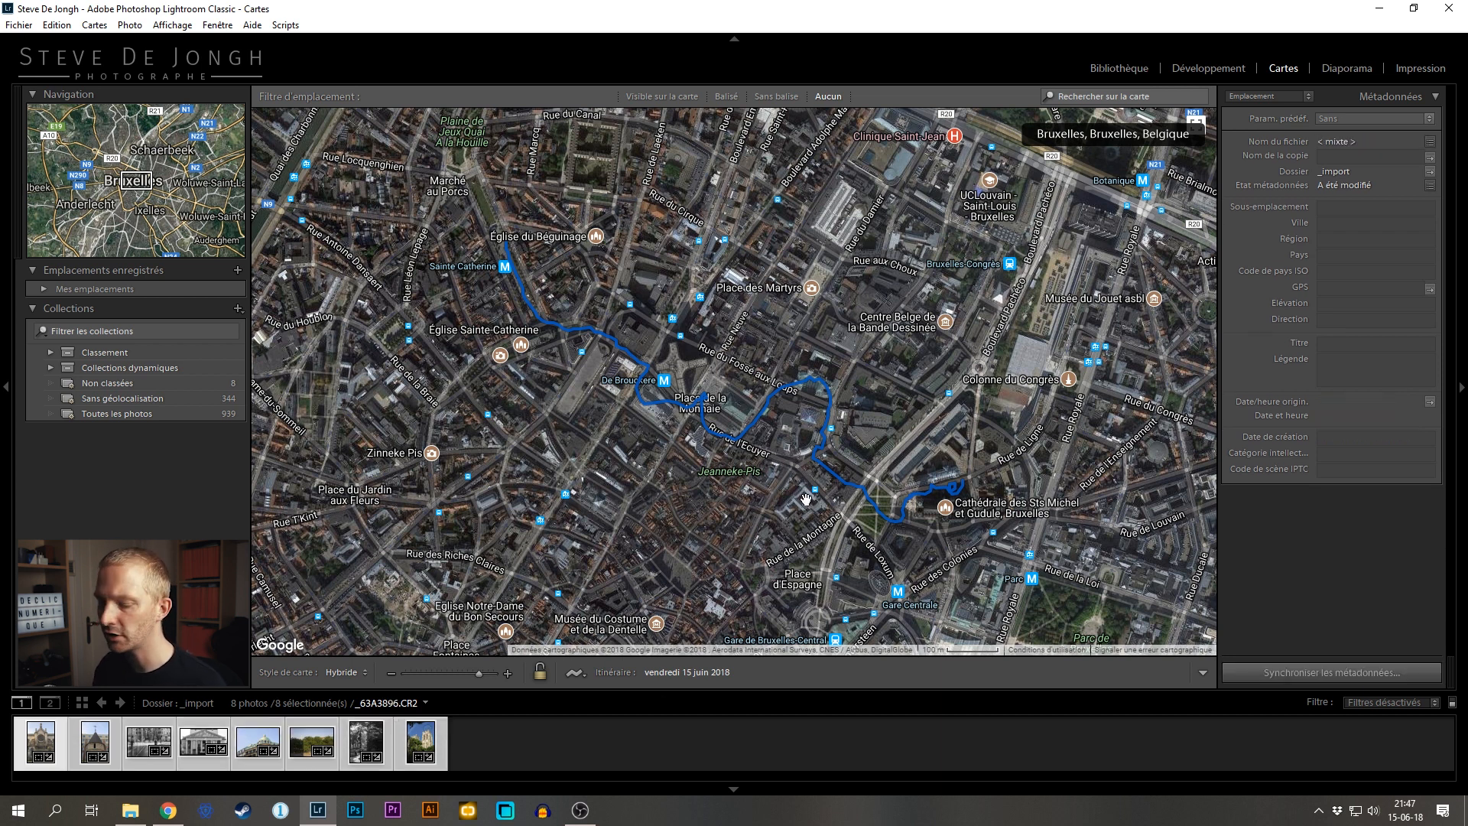
{"action": "left_click", "coordinate": [574, 673]}
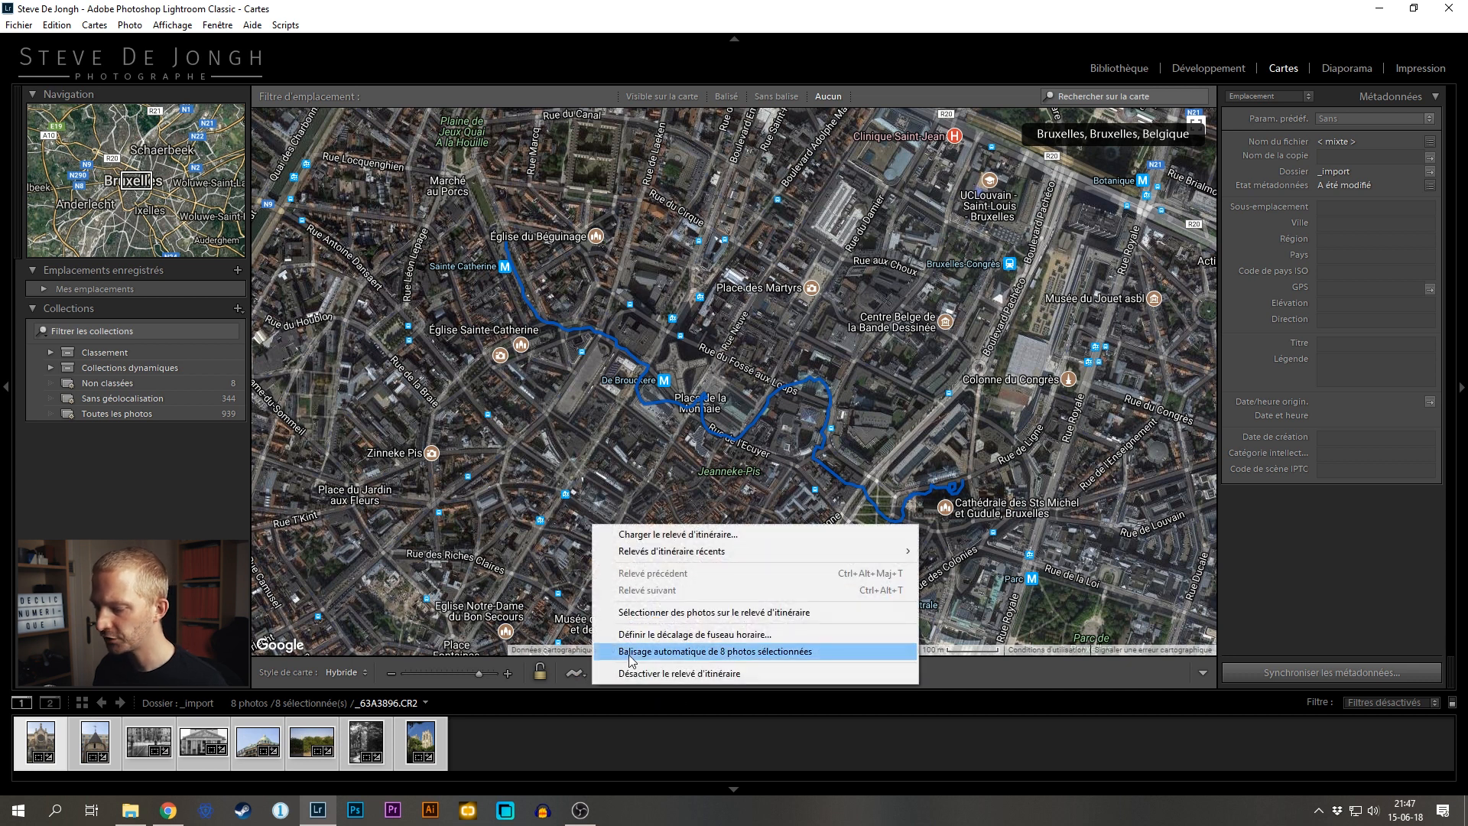
{"action": "left_click", "coordinate": [739, 655]}
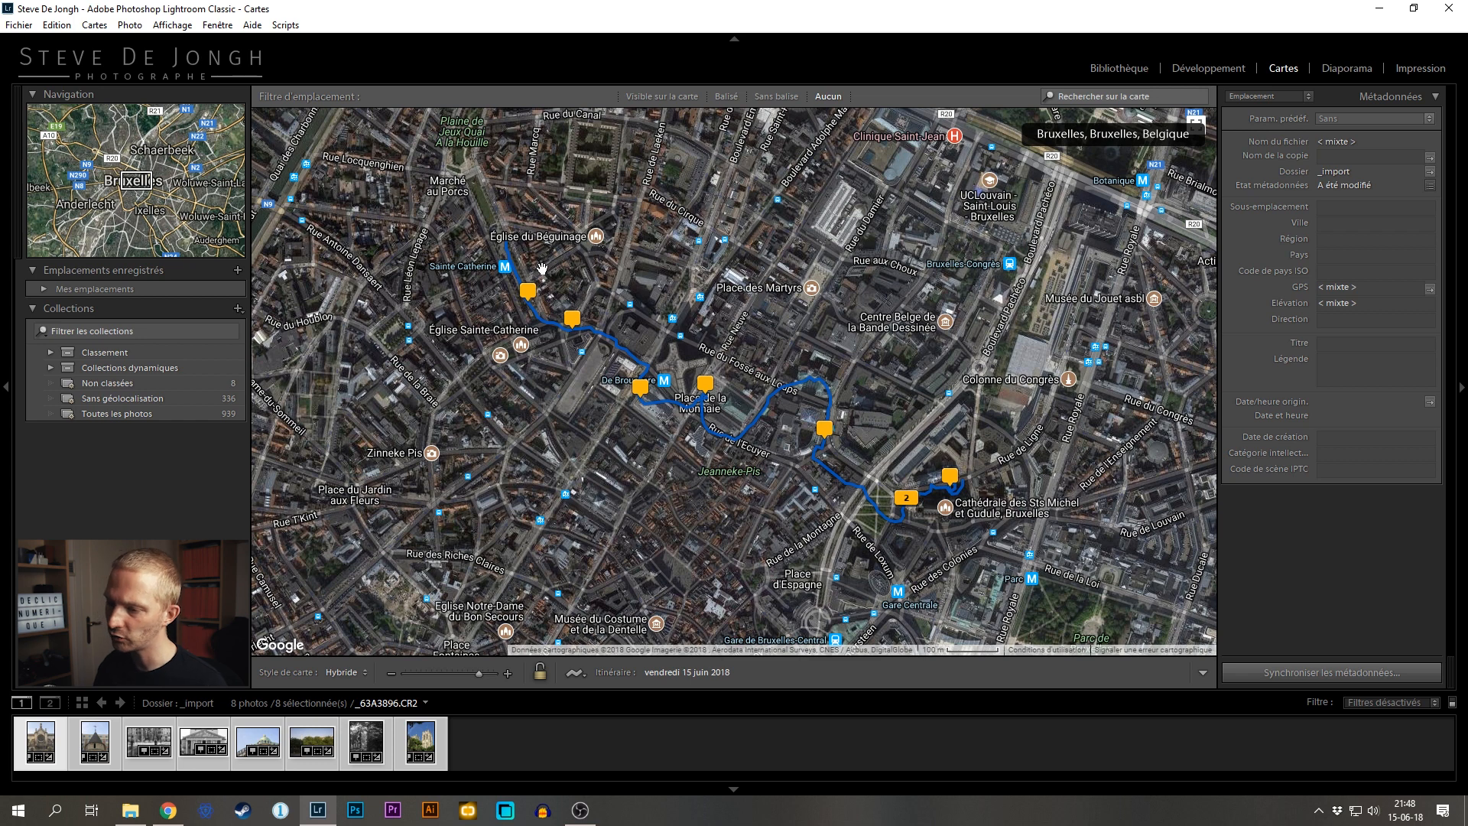
Step: Select the marker of photo _63A3896.CR2 near Sainte Catherine and move it slightly north-west along the track
{"action": "left_click", "coordinate": [646, 255]}
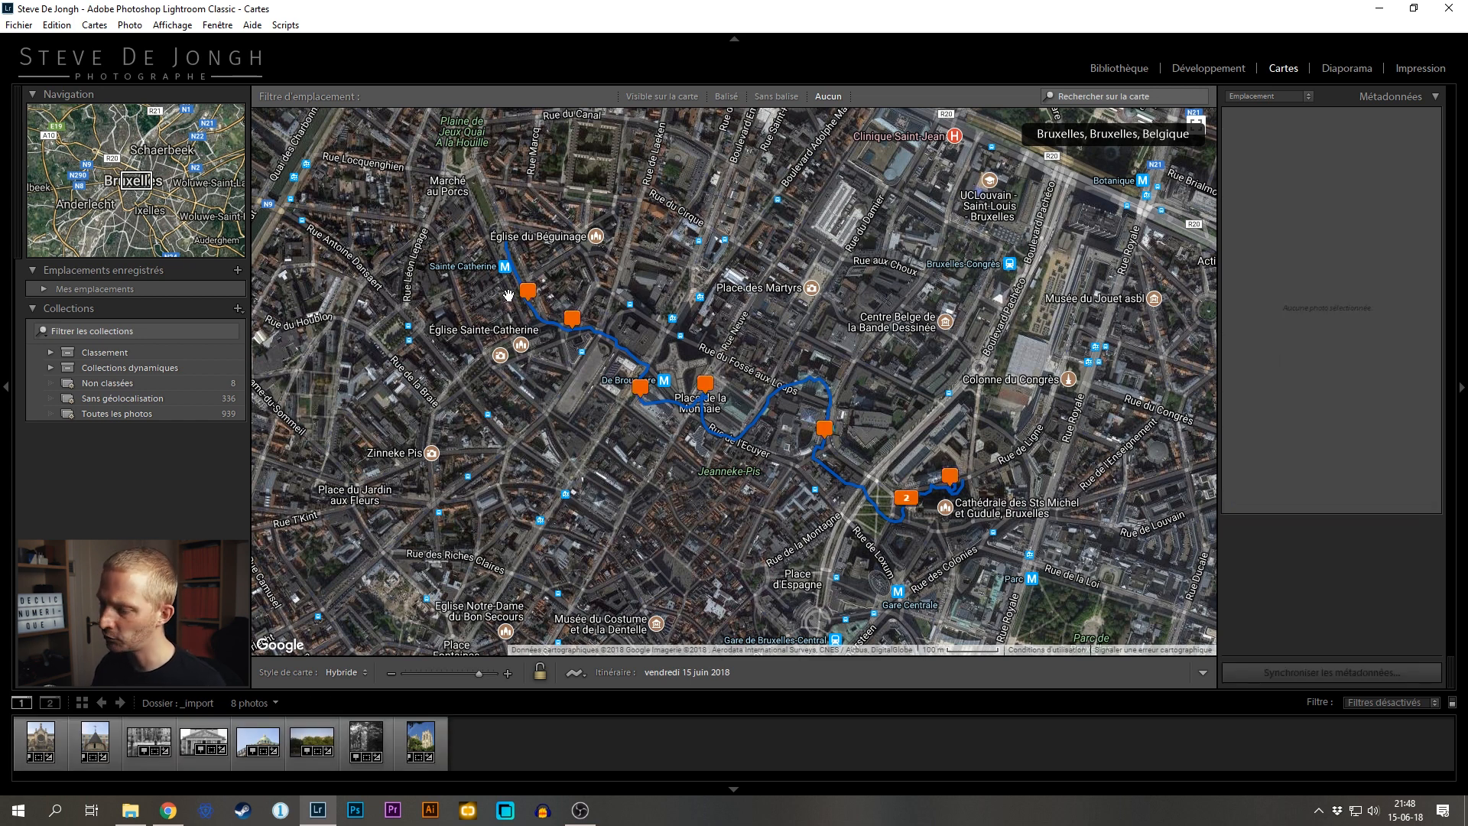
{"action": "scroll", "coordinate": [478, 287], "scroll_direction": "up", "scroll_amount": 2}
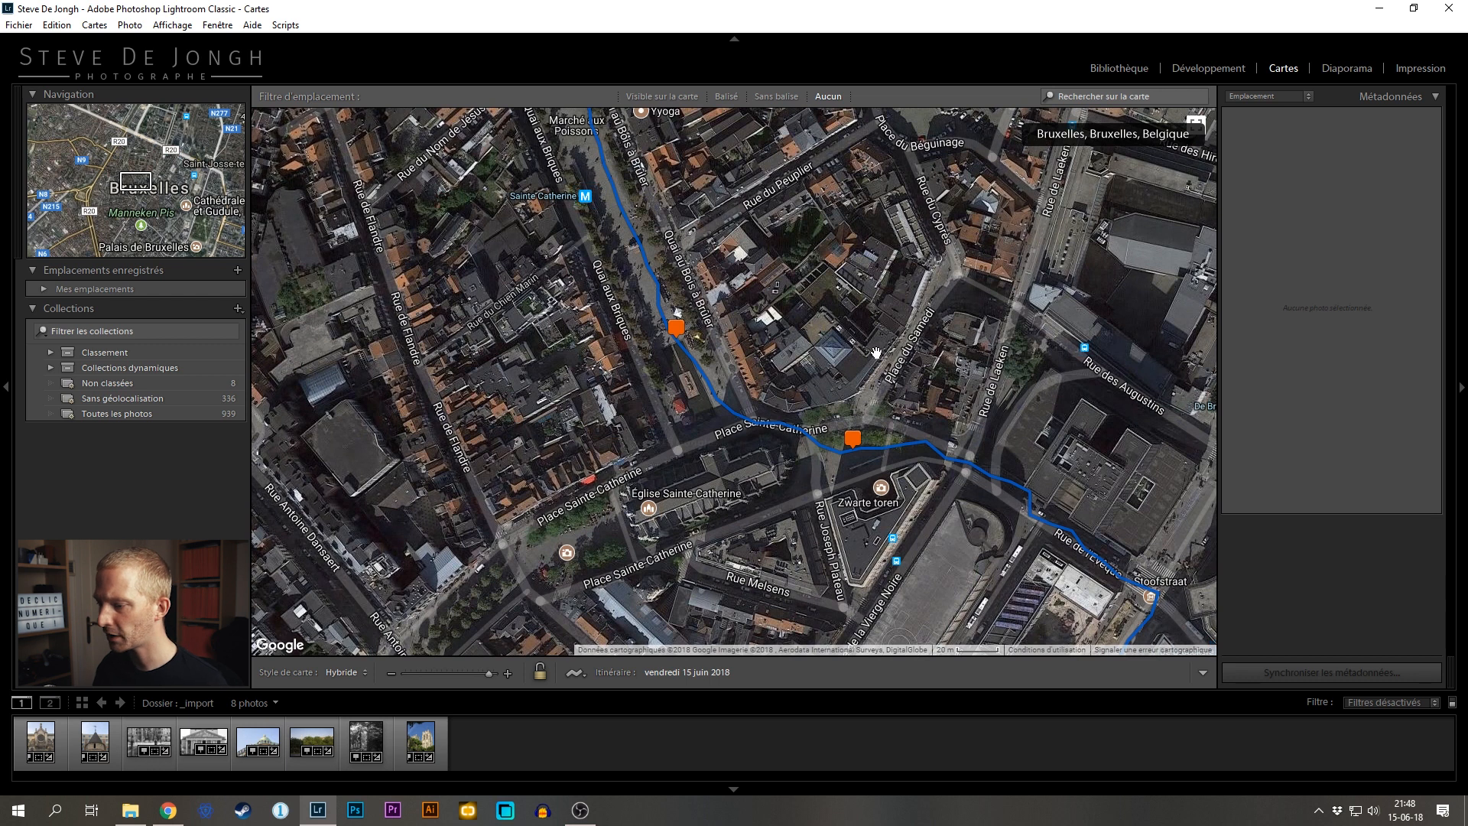
{"action": "left_click", "coordinate": [677, 330]}
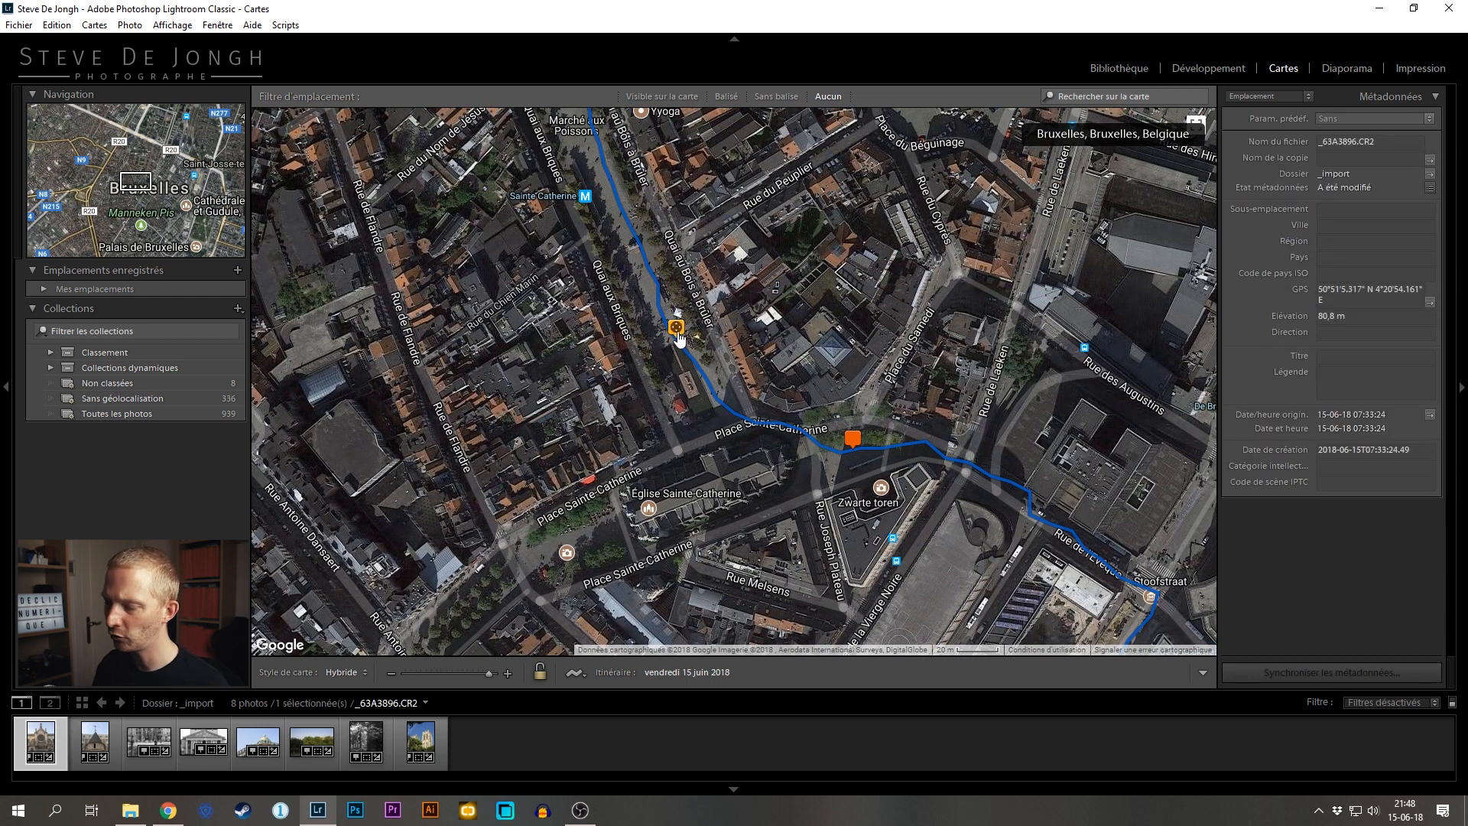
{"action": "mouse_move", "coordinate": [680, 330]}
{"action": "mouse_move", "coordinate": [680, 330]}
{"action": "left_mouse_down"}
{"action": "mouse_move", "coordinate": [719, 357]}
{"action": "mouse_move", "coordinate": [734, 404]}
{"action": "mouse_move", "coordinate": [676, 323]}
{"action": "mouse_move", "coordinate": [719, 380]}
{"action": "mouse_move", "coordinate": [872, 242]}
{"action": "mouse_move", "coordinate": [997, 197]}
{"action": "mouse_move", "coordinate": [711, 330]}
{"action": "mouse_move", "coordinate": [670, 325]}
{"action": "left_mouse_up"}
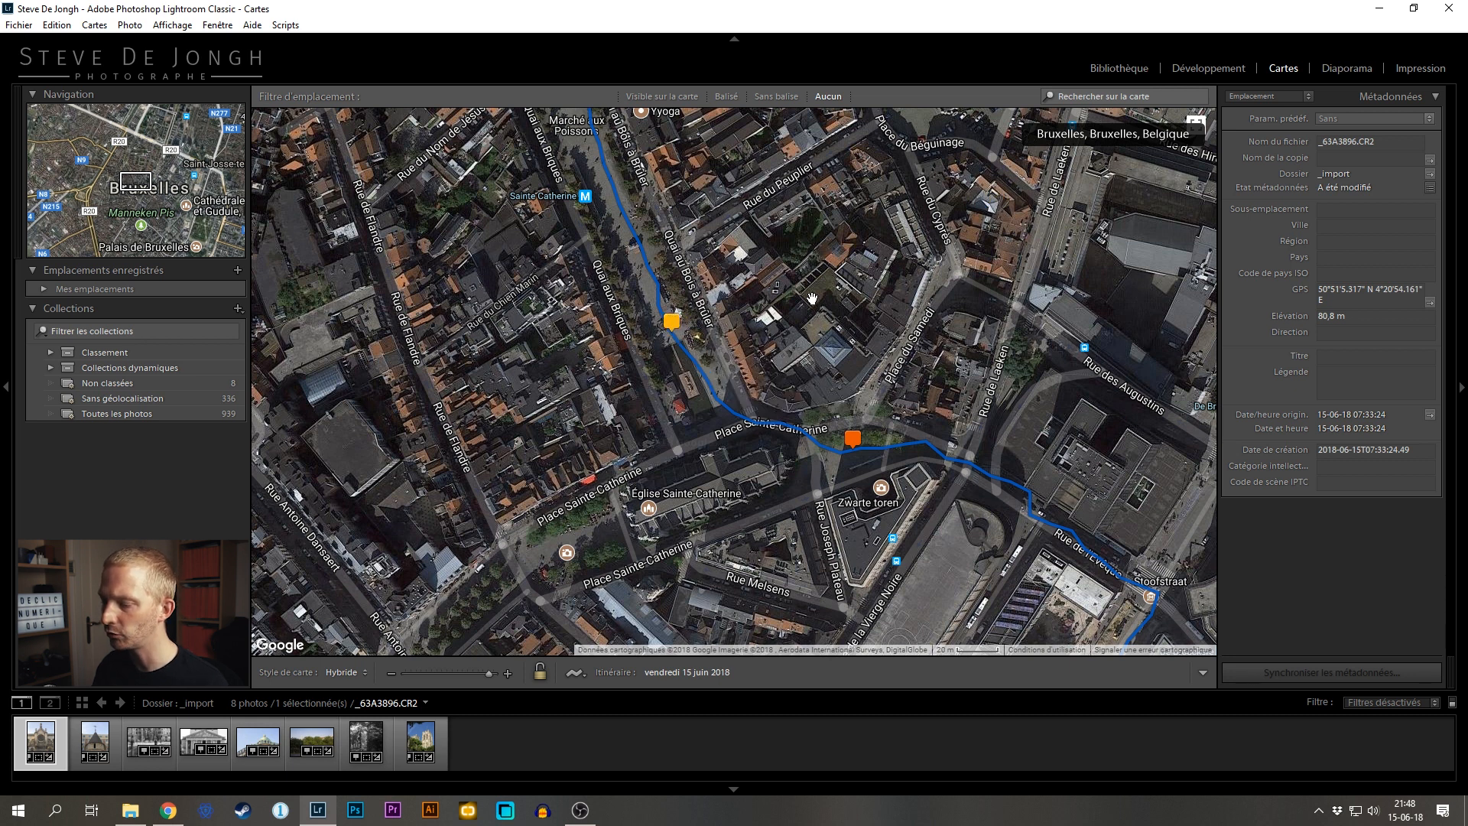
Step: Move the photo marker beside the shopping center onto Rue de l'Evêque, just south of the De Brouckère station
{"action": "mouse_move", "coordinate": [944, 370]}
{"action": "left_mouse_down"}
{"action": "mouse_move", "coordinate": [788, 239]}
{"action": "mouse_move", "coordinate": [823, 268]}
{"action": "mouse_move", "coordinate": [718, 130]}
{"action": "left_mouse_up"}
{"action": "left_click_drag", "start_coordinate": [801, 228], "coordinate": [750, 319]}
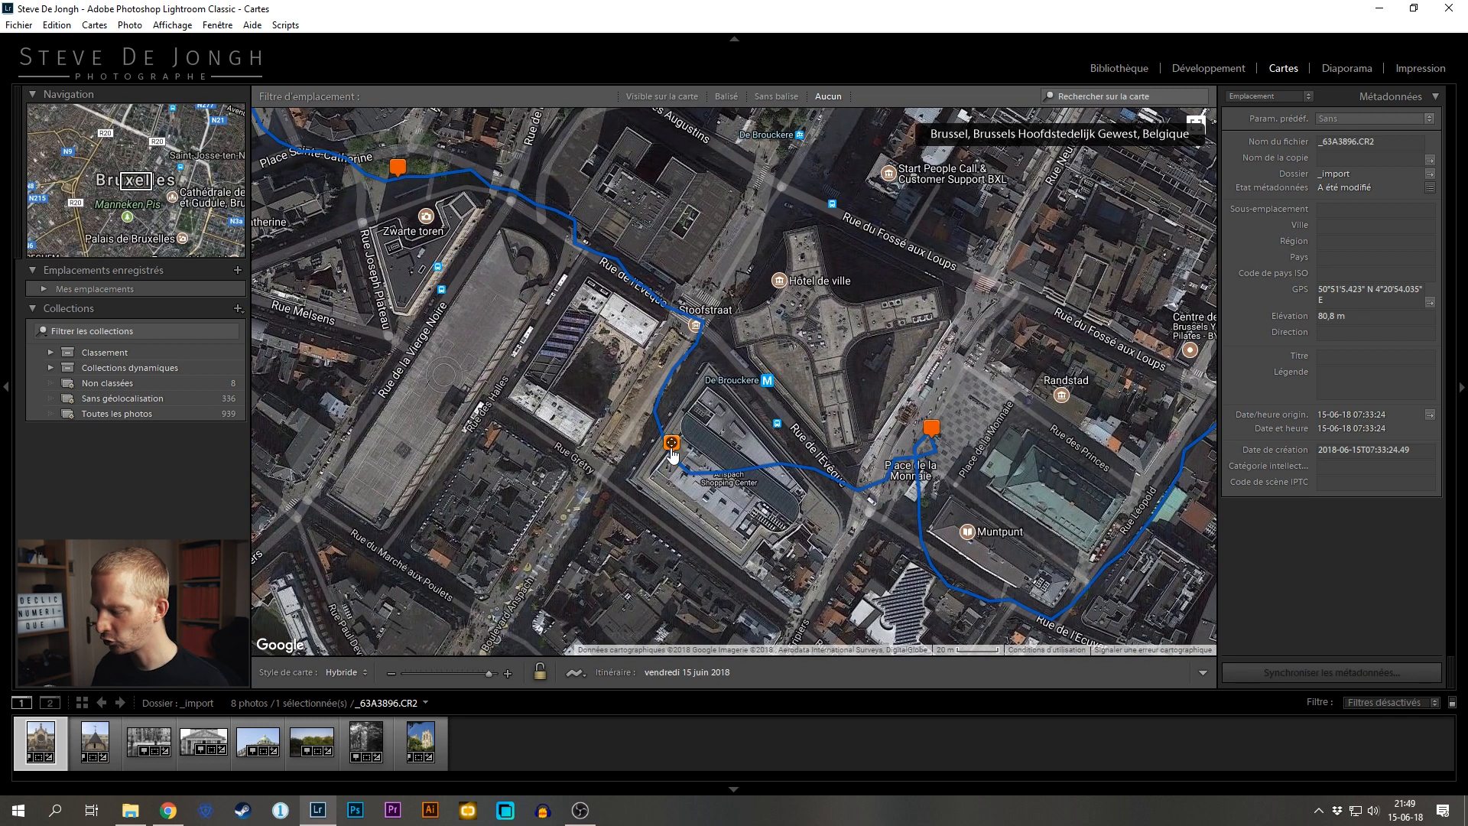
{"action": "mouse_move", "coordinate": [671, 448]}
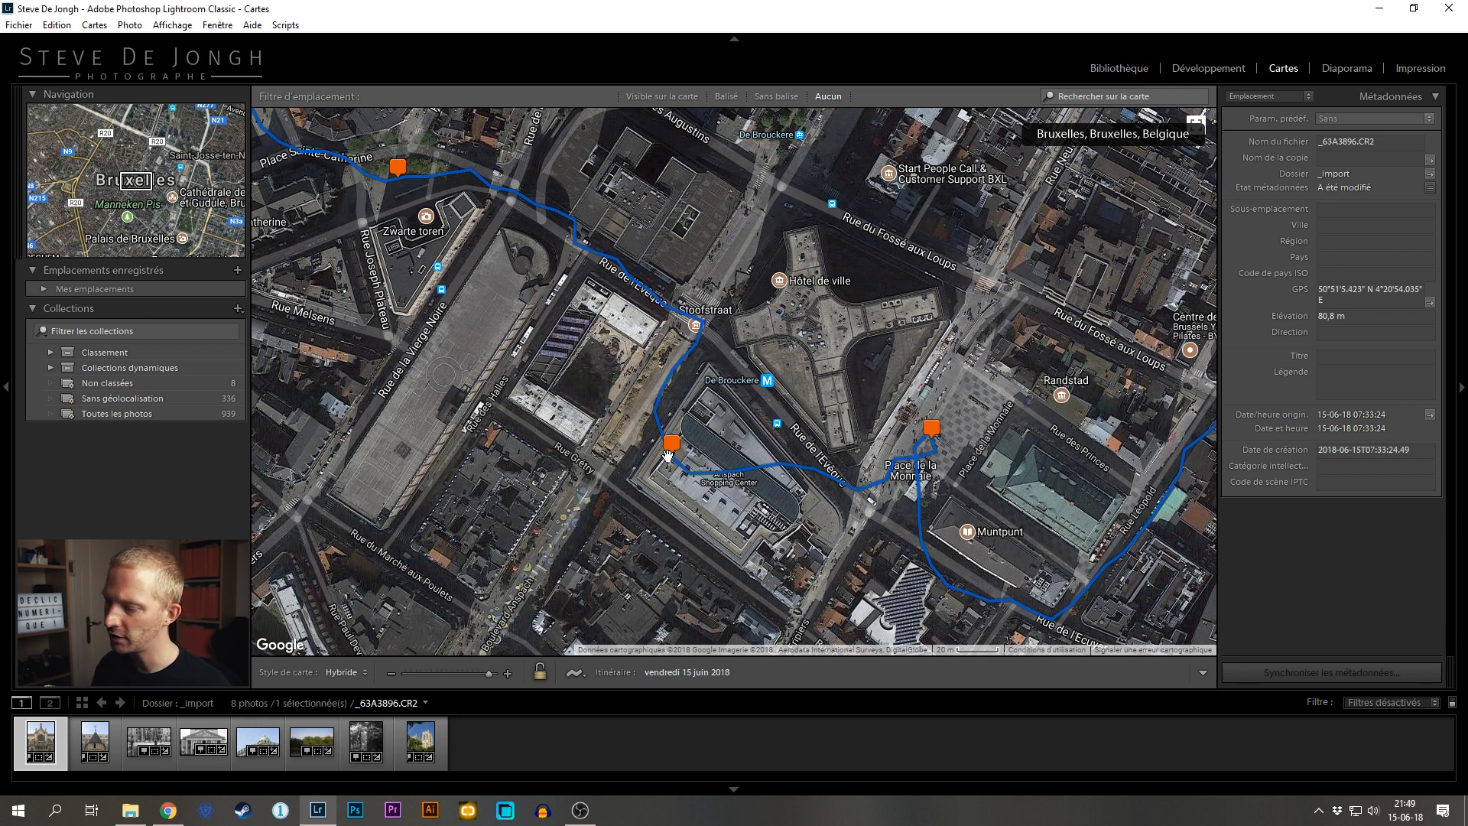
{"action": "mouse_move", "coordinate": [673, 449]}
{"action": "left_mouse_down"}
{"action": "mouse_move", "coordinate": [690, 420]}
{"action": "mouse_move", "coordinate": [771, 407]}
{"action": "mouse_move", "coordinate": [683, 461]}
{"action": "mouse_move", "coordinate": [672, 441]}
{"action": "mouse_move", "coordinate": [827, 463]}
{"action": "mouse_move", "coordinate": [716, 442]}
{"action": "mouse_move", "coordinate": [788, 399]}
{"action": "left_mouse_up"}
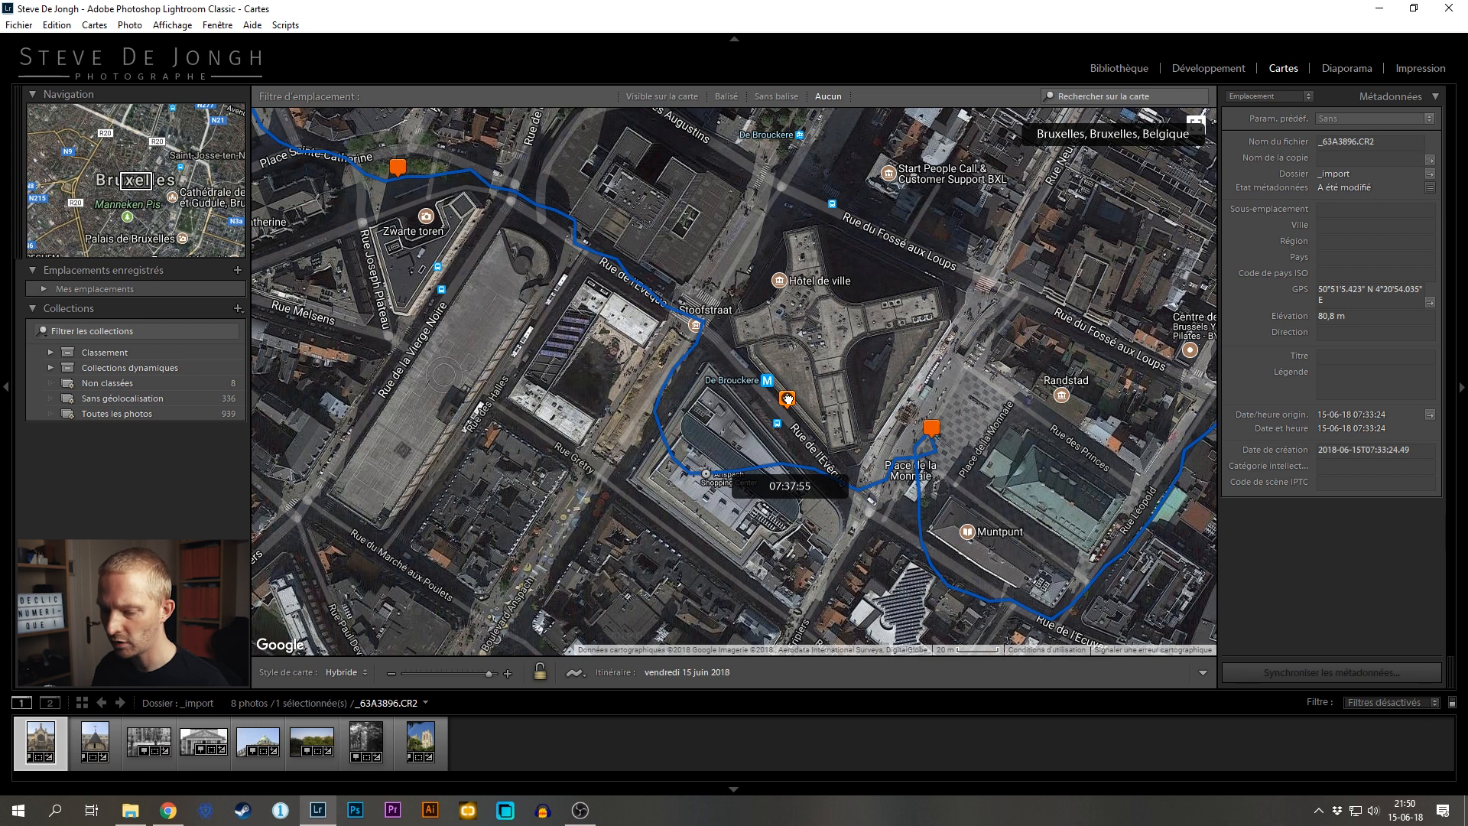
{"action": "key", "text": "ctrl+z"}
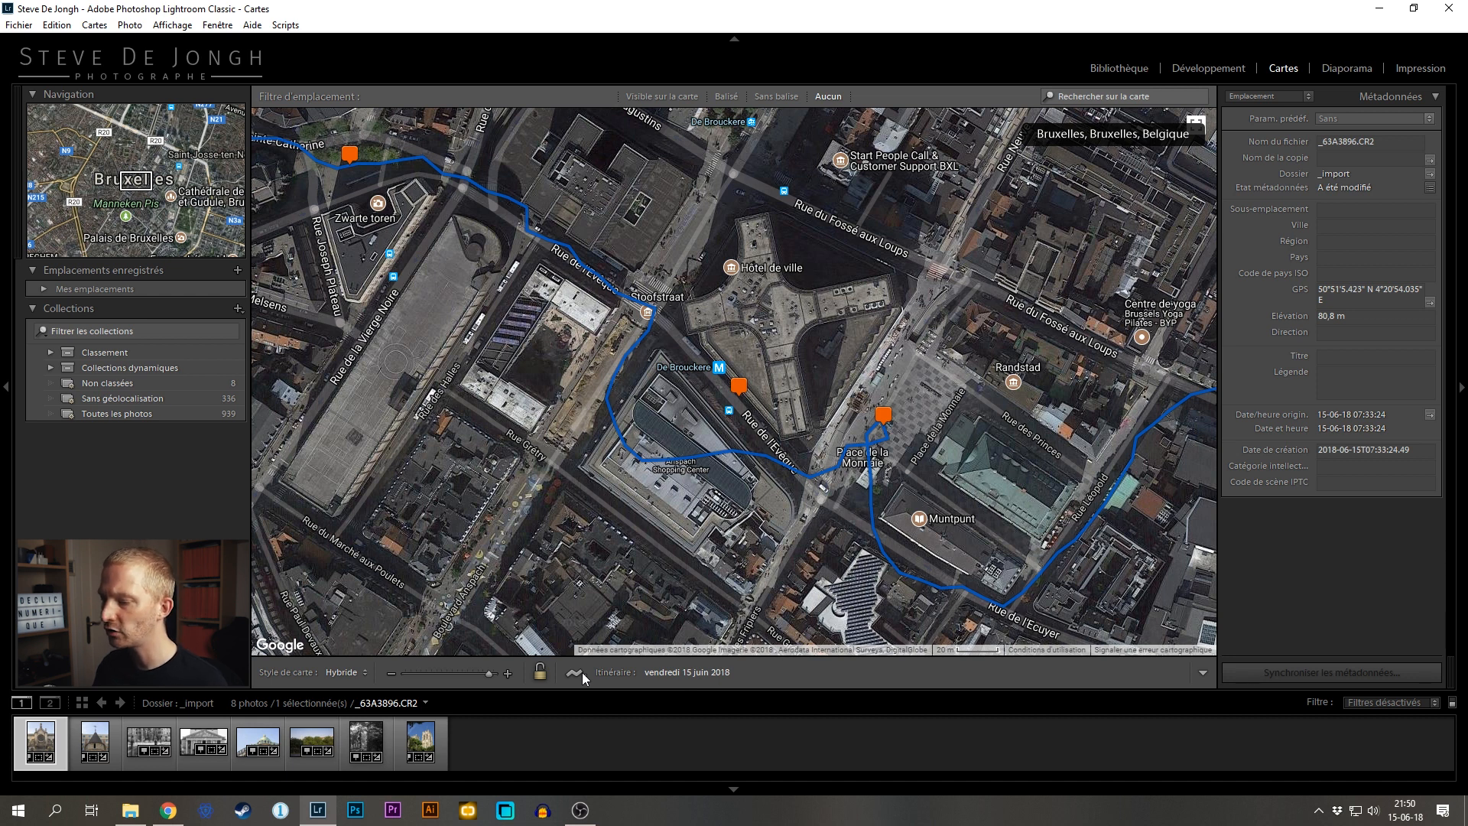
Step: Turn off the GPS tracklog displayed on the map
{"action": "left_click", "coordinate": [582, 674]}
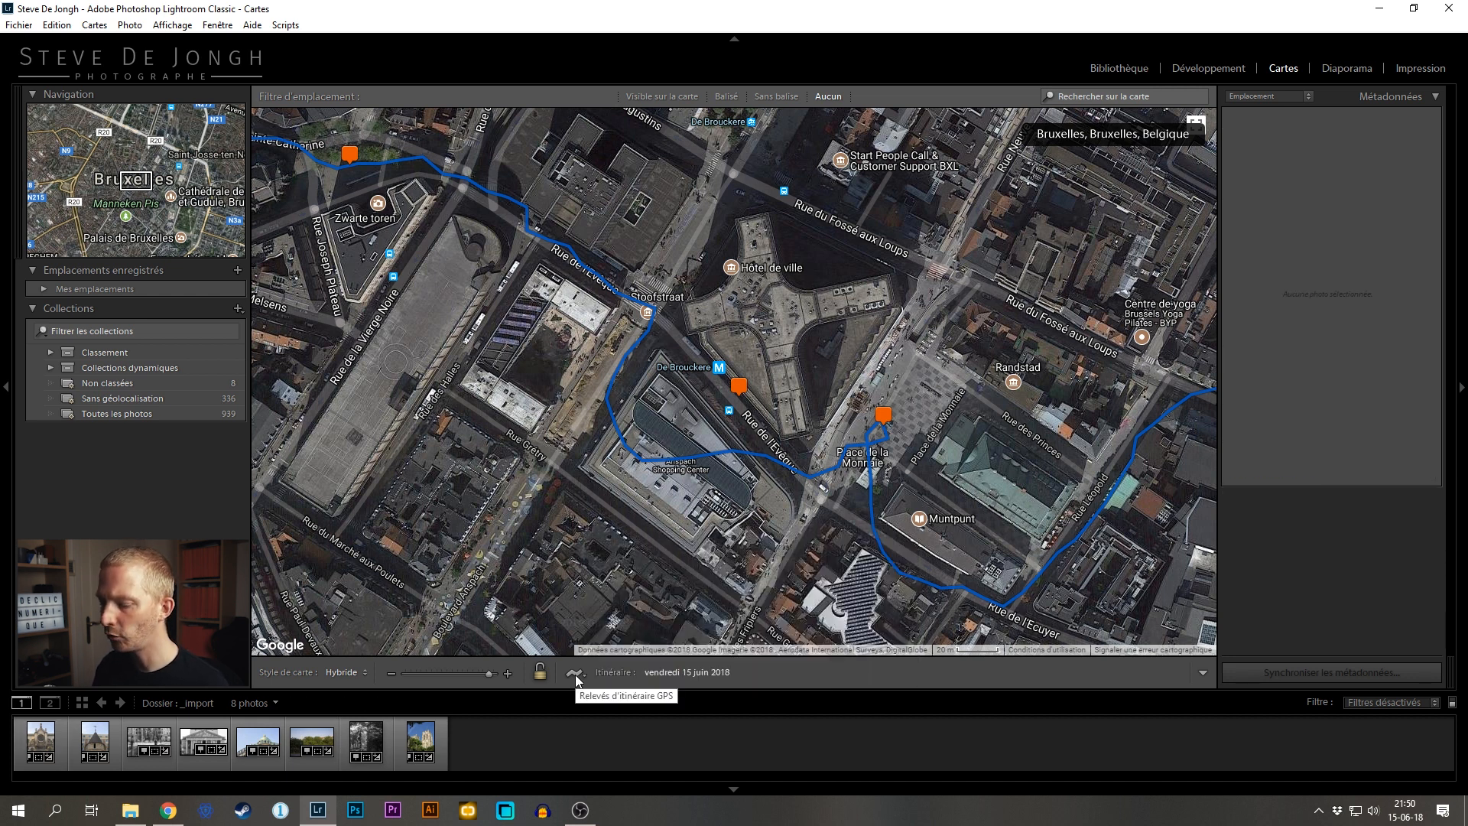
{"action": "left_click", "coordinate": [576, 676]}
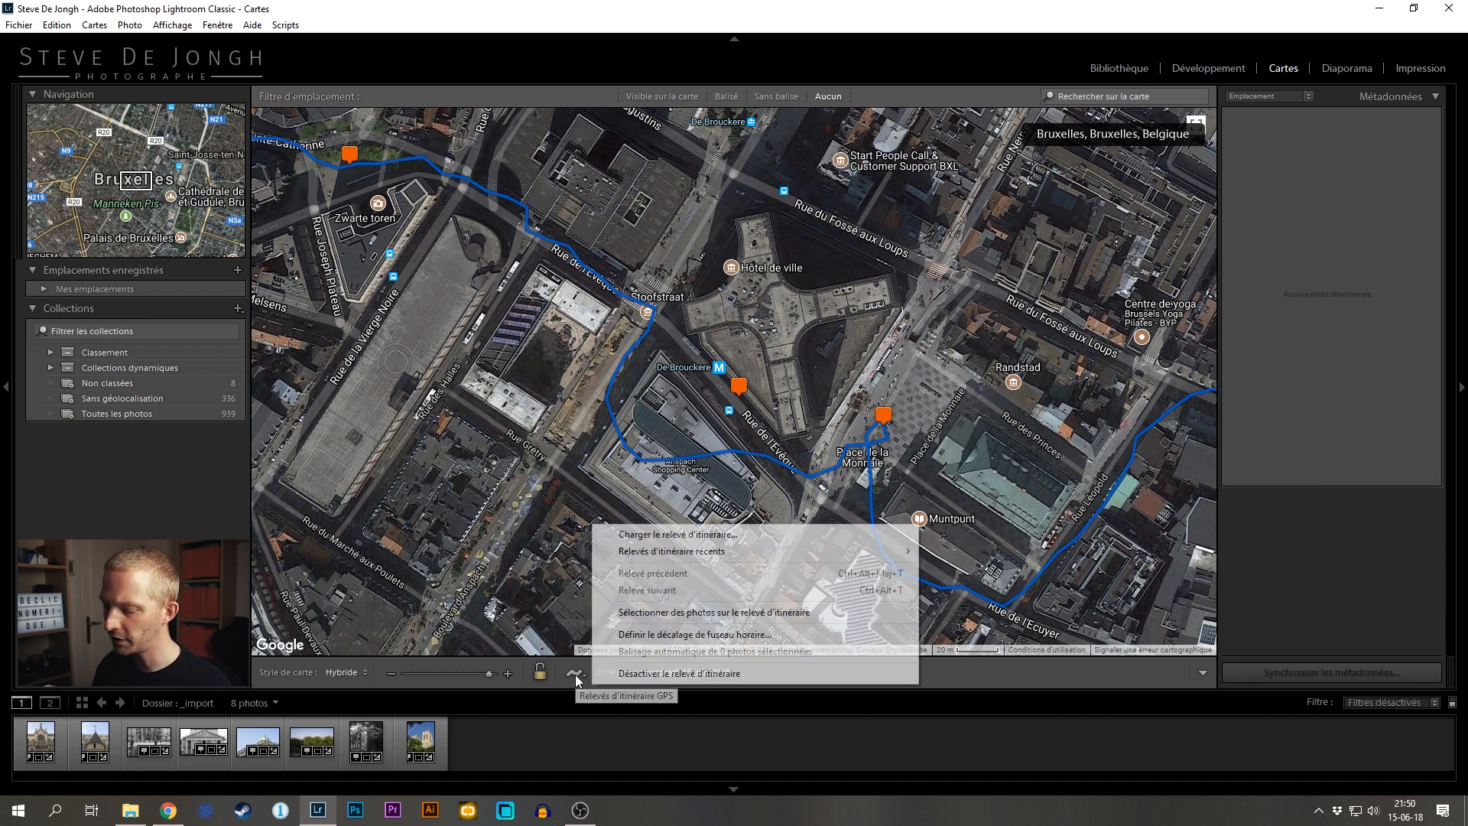
{"action": "mouse_move", "coordinate": [672, 560]}
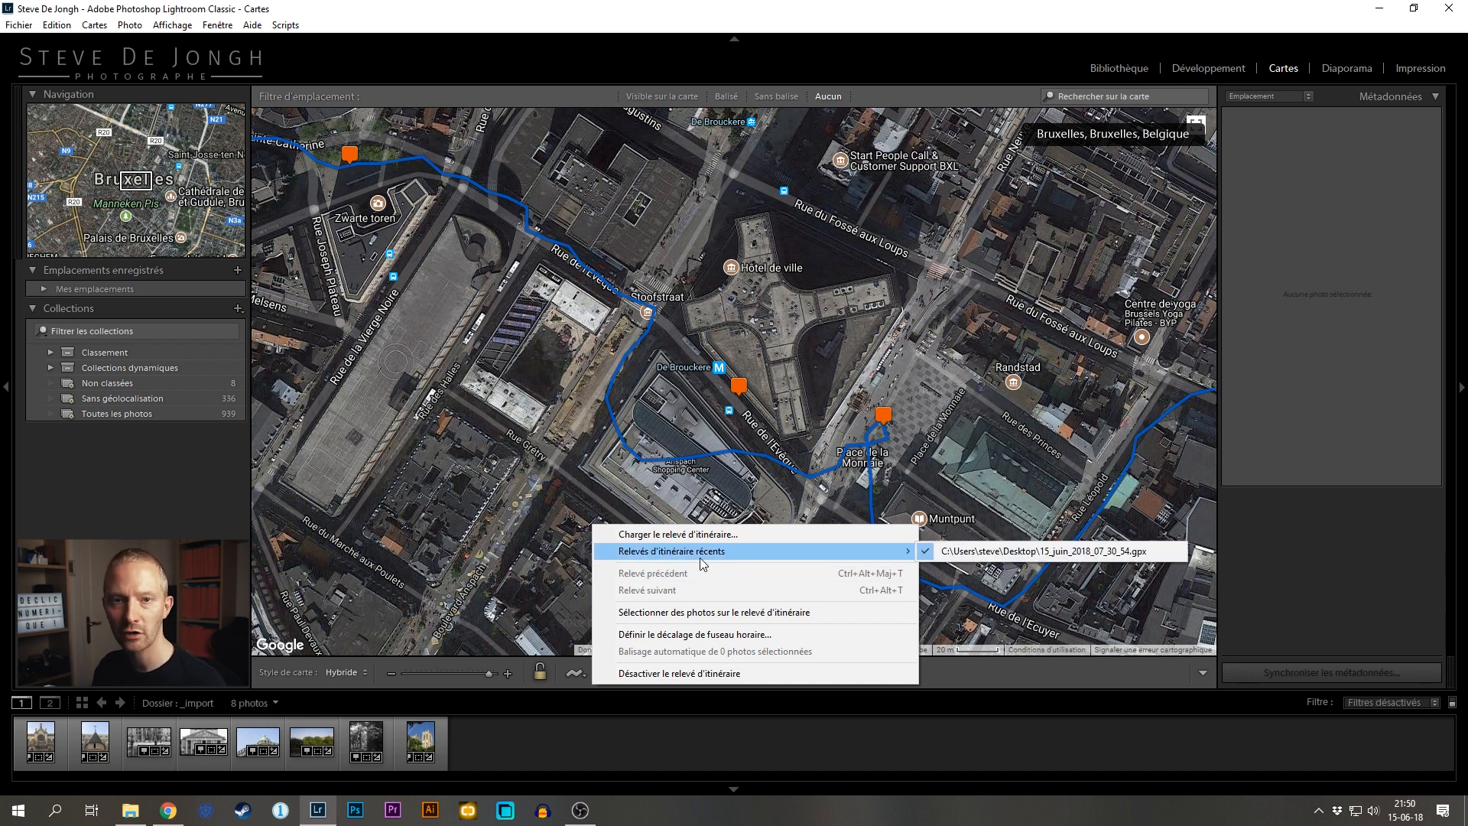
{"action": "left_click", "coordinate": [687, 674]}
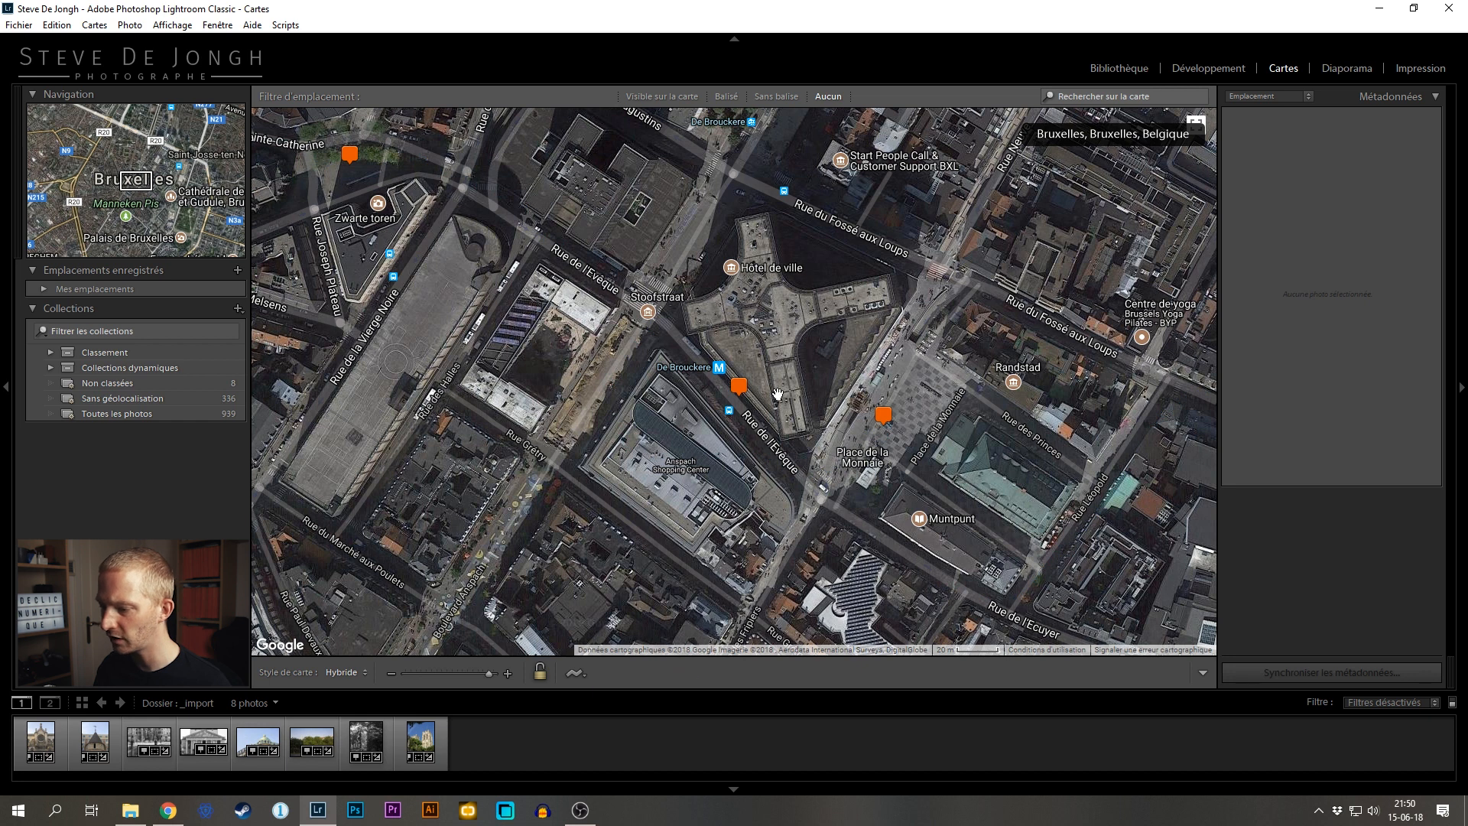
Step: Reload the recent tracklog 15_juin_2018_07_30_54.gpx onto the map
{"action": "left_click", "coordinate": [581, 674]}
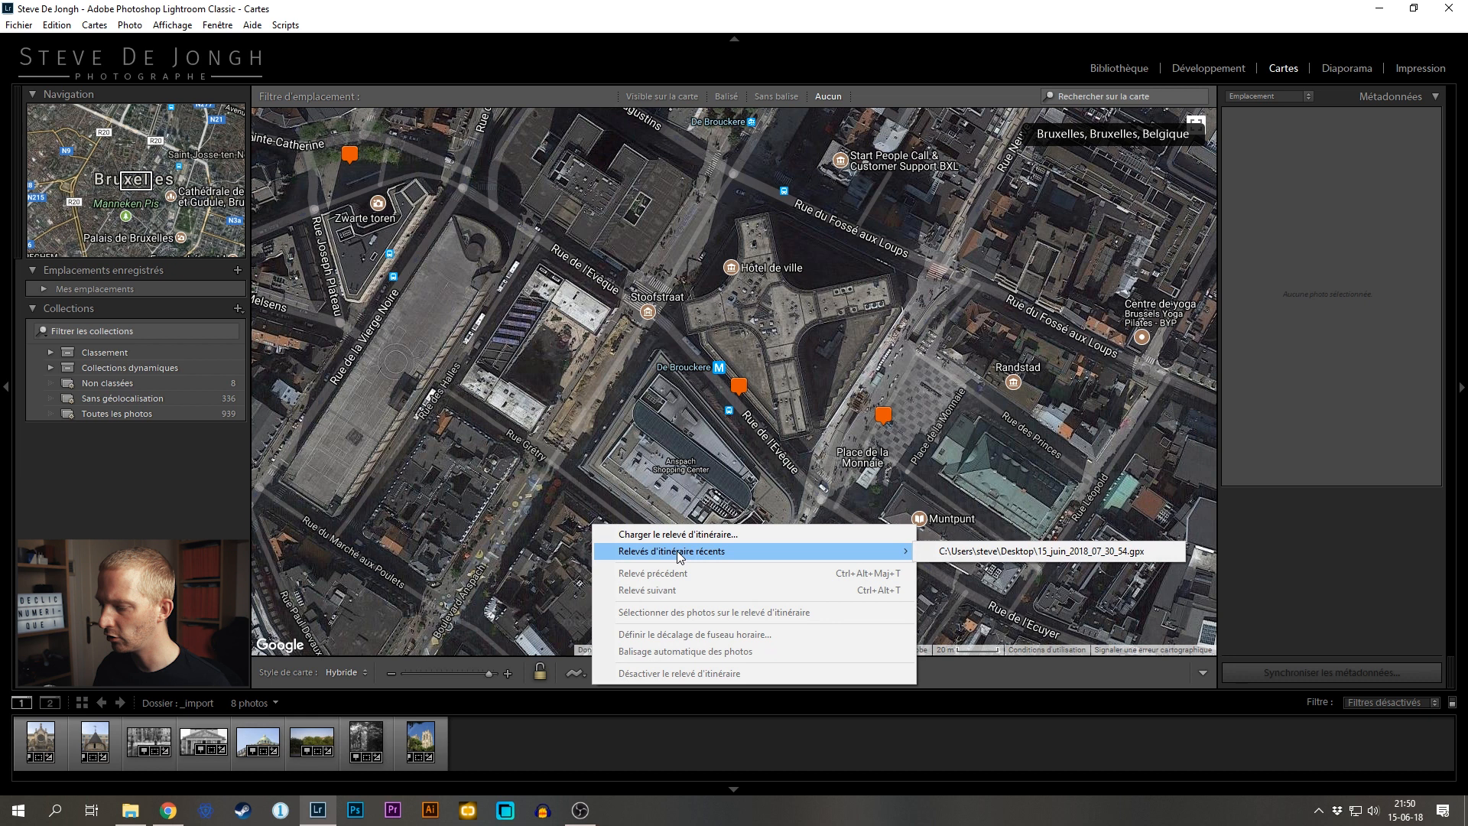
{"action": "mouse_move", "coordinate": [761, 556]}
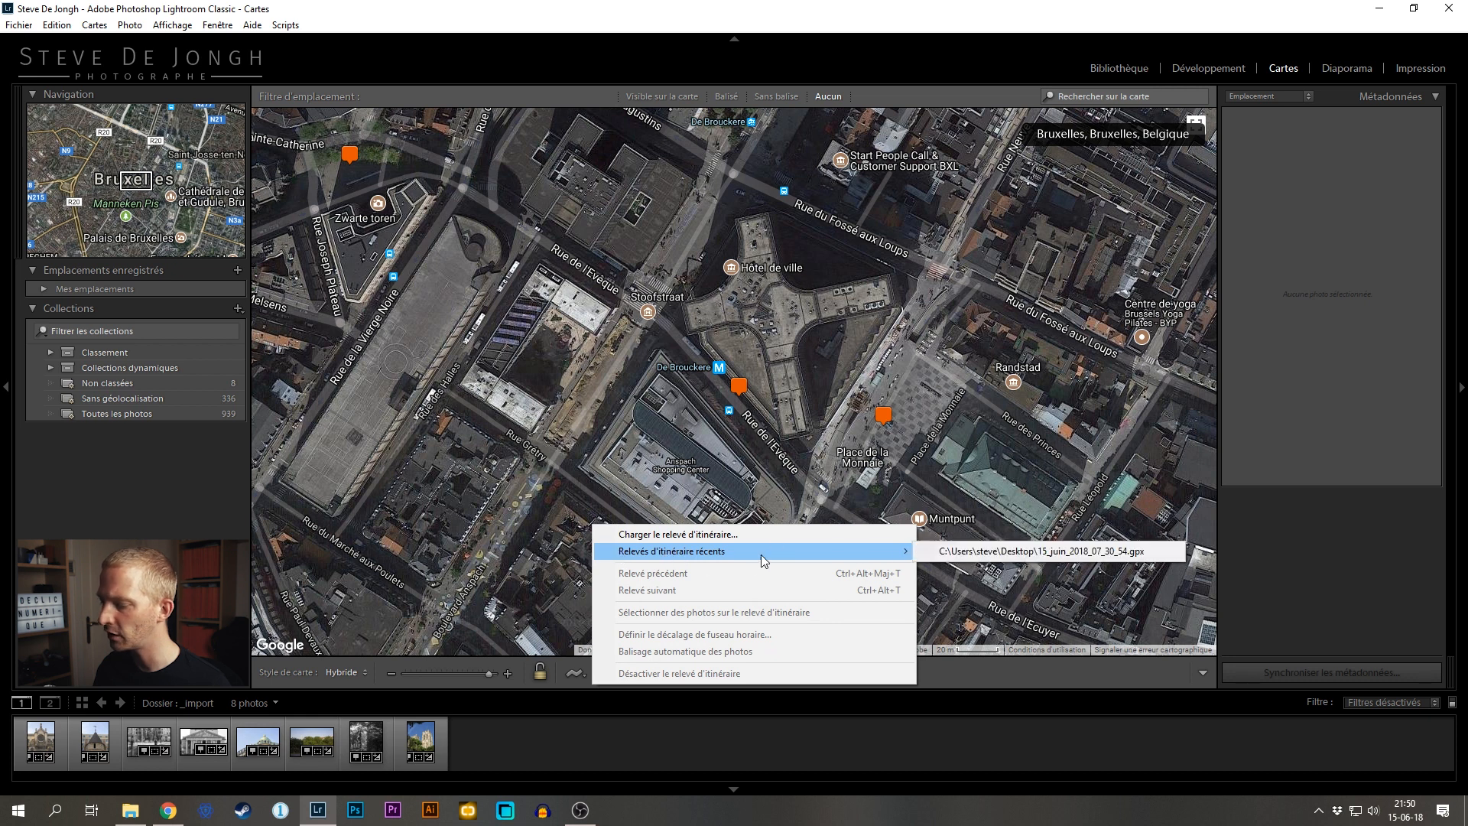
{"action": "left_click", "coordinate": [985, 552]}
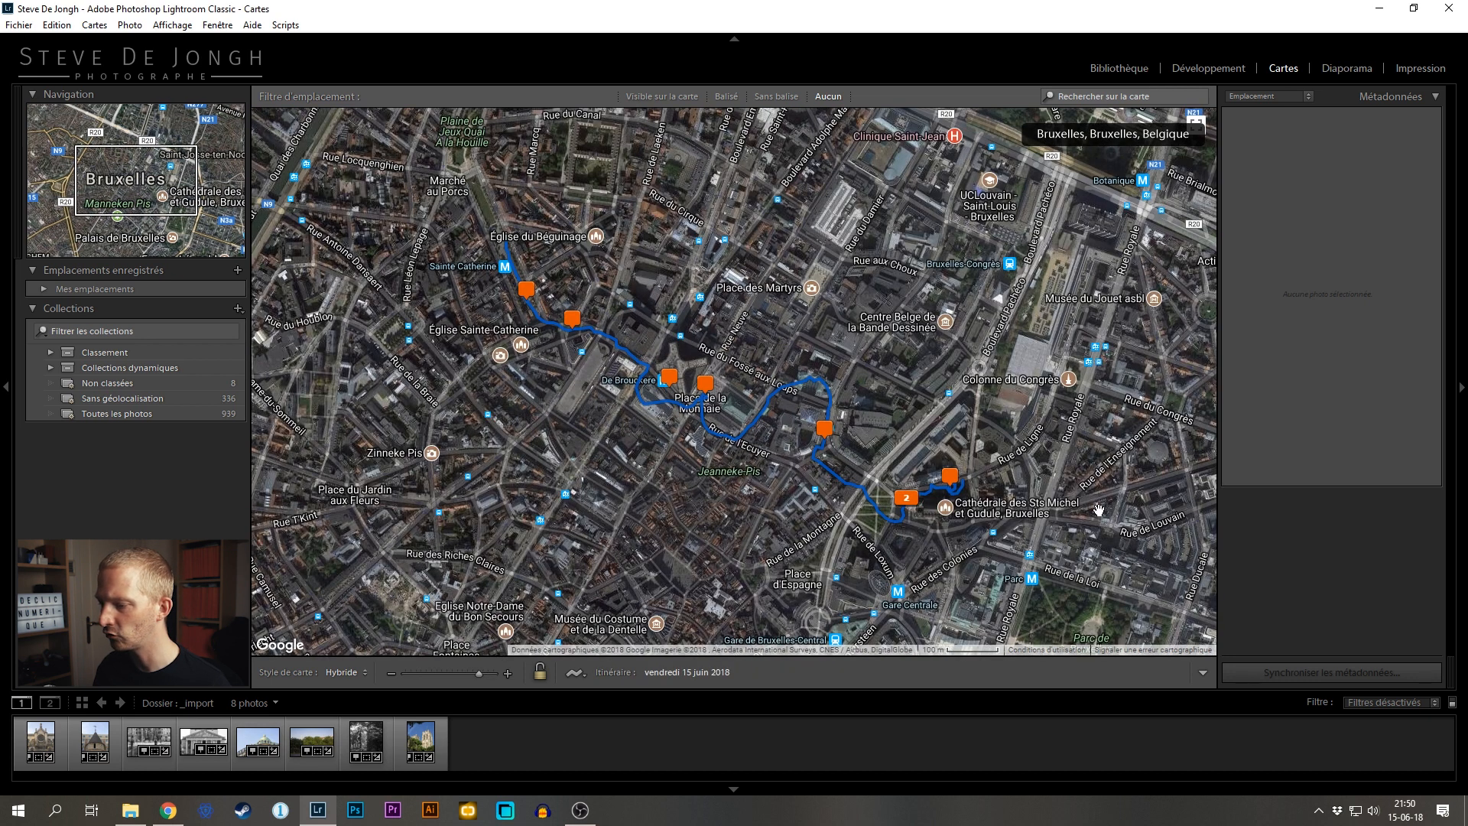
Step: Follow the track east to the Cathédrale des Sts Michel et Gudule and preview the photos at the markers there
{"action": "mouse_move", "coordinate": [723, 441]}
{"action": "scroll", "coordinate": [696, 433], "scroll_direction": "up", "scroll_amount": 2}
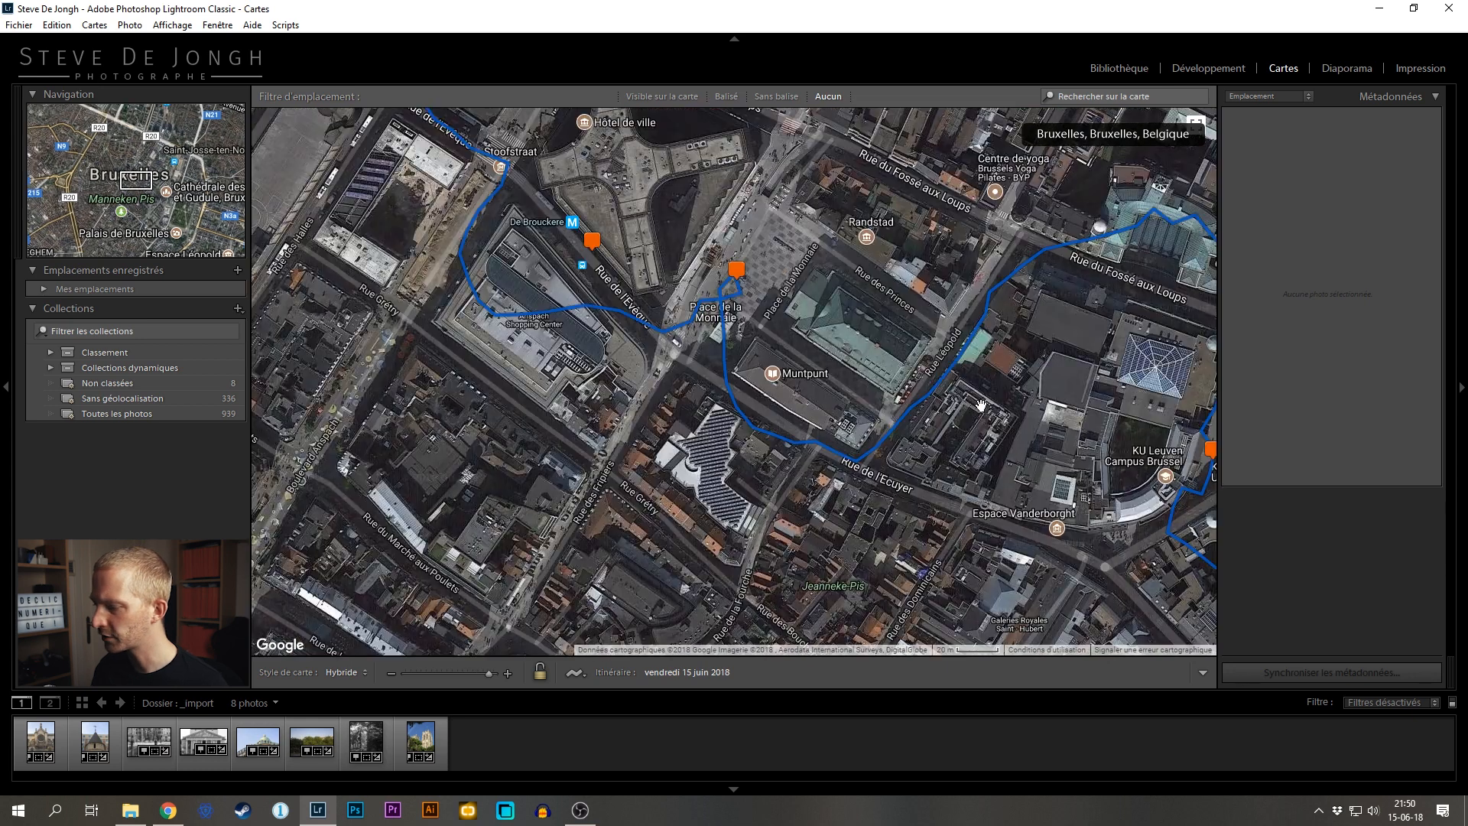
{"action": "left_click_drag", "start_coordinate": [982, 406], "coordinate": [726, 324]}
{"action": "left_click_drag", "start_coordinate": [1075, 227], "coordinate": [951, 266]}
{"action": "left_click_drag", "start_coordinate": [972, 425], "coordinate": [660, 227]}
{"action": "left_click_drag", "start_coordinate": [957, 517], "coordinate": [771, 403]}
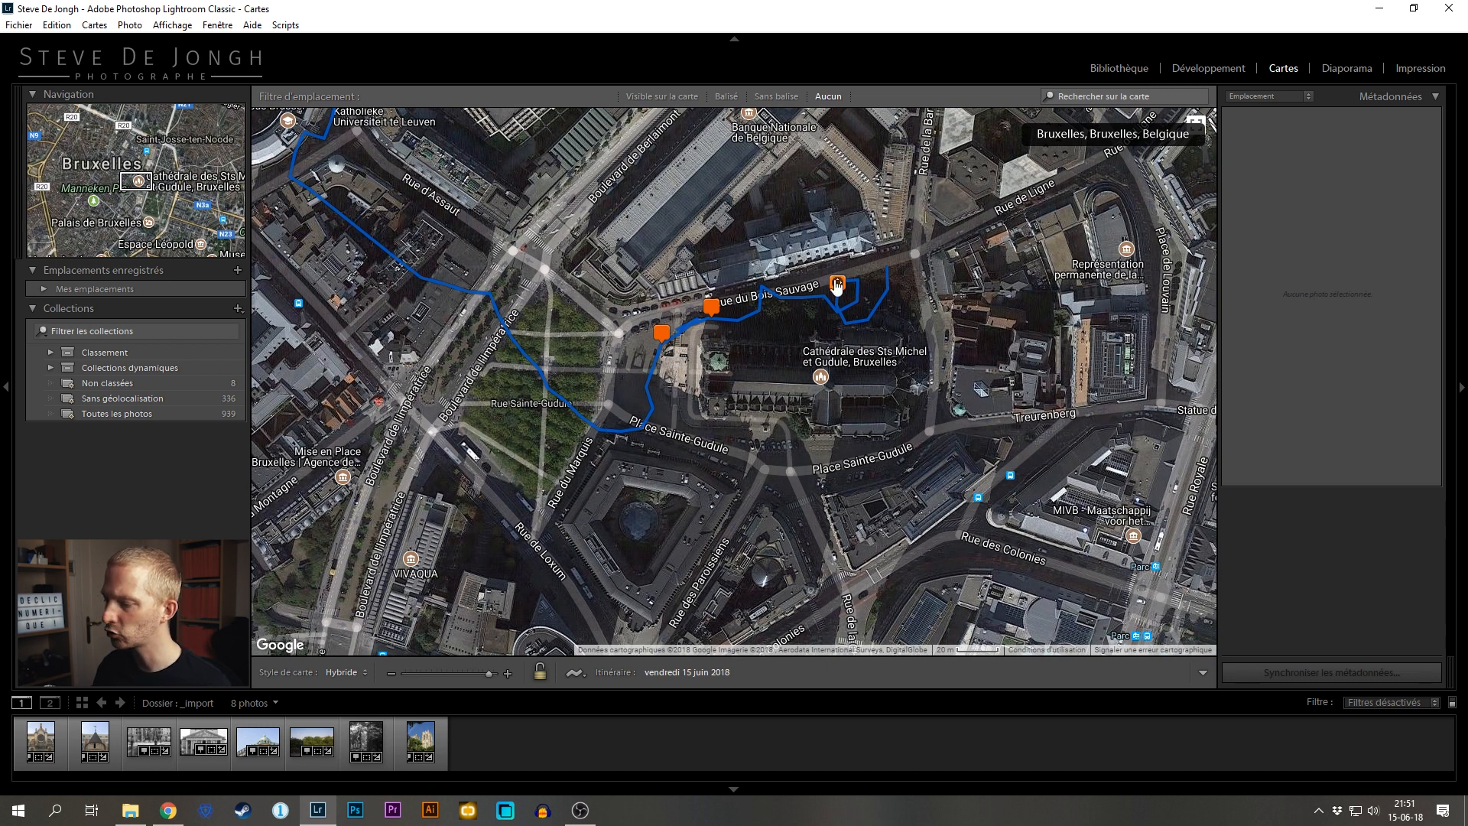
{"action": "mouse_move", "coordinate": [837, 286]}
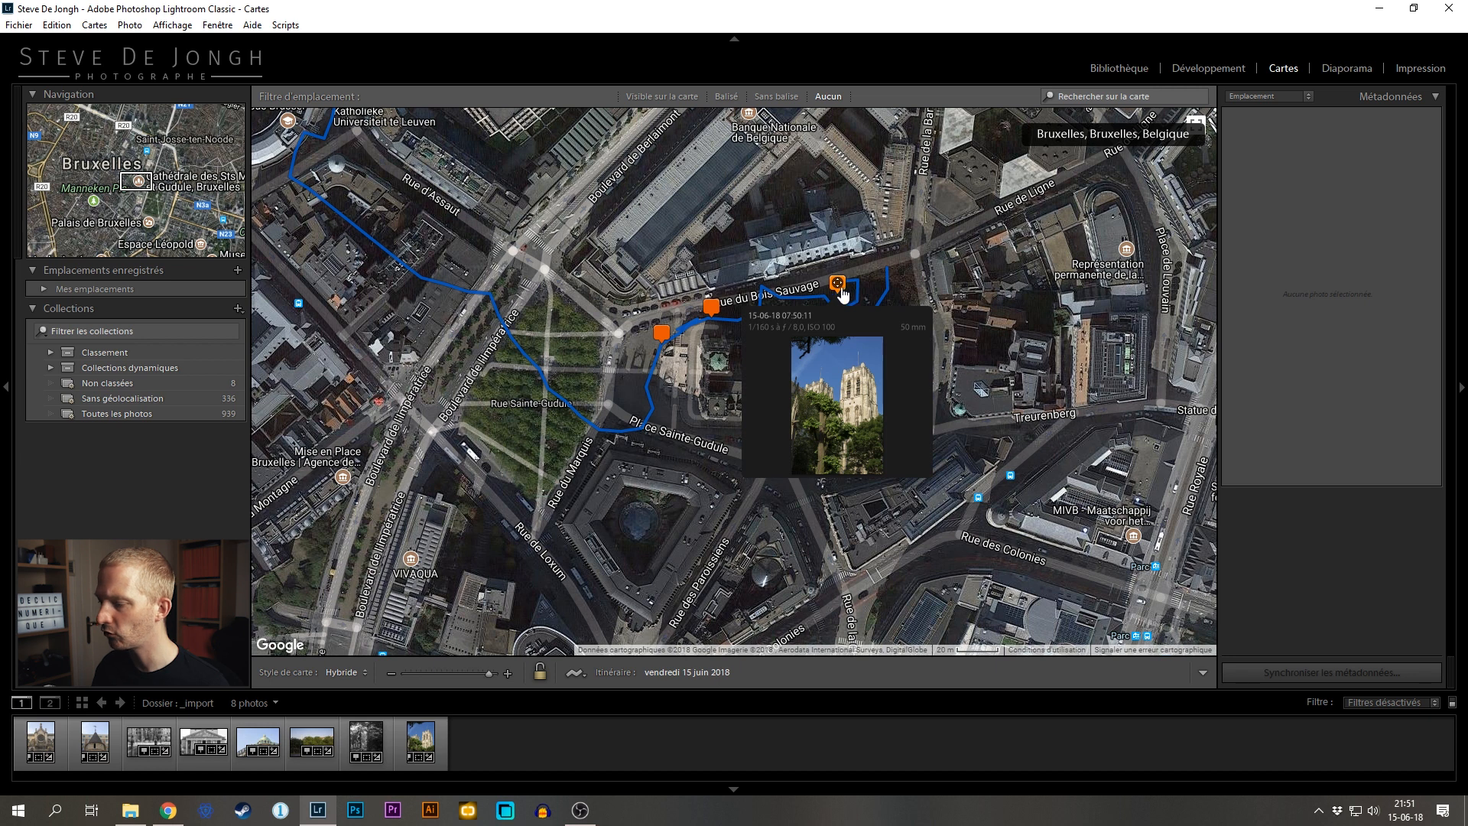
{"action": "mouse_move", "coordinate": [712, 310]}
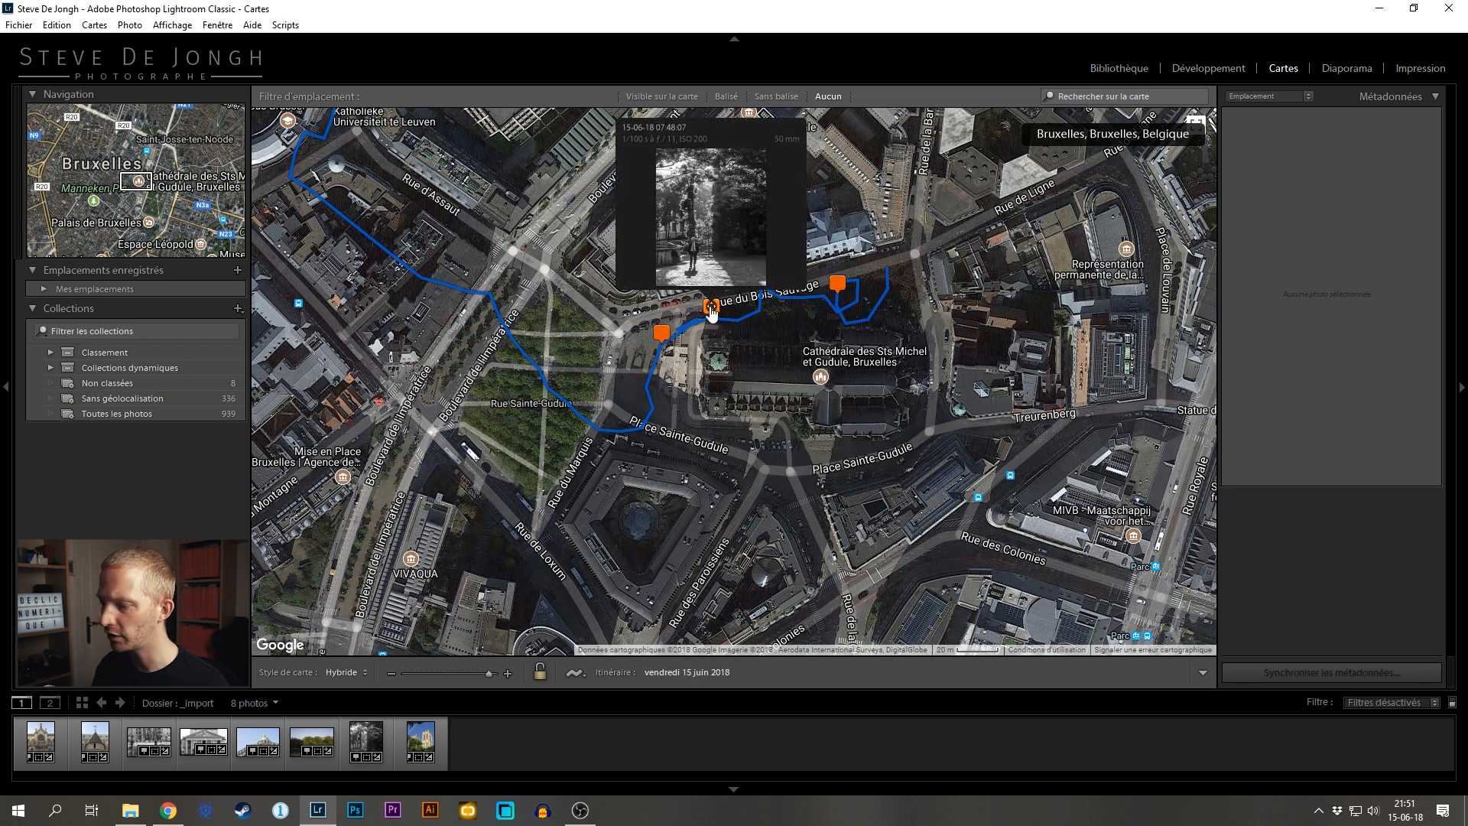
{"action": "mouse_move", "coordinate": [662, 334]}
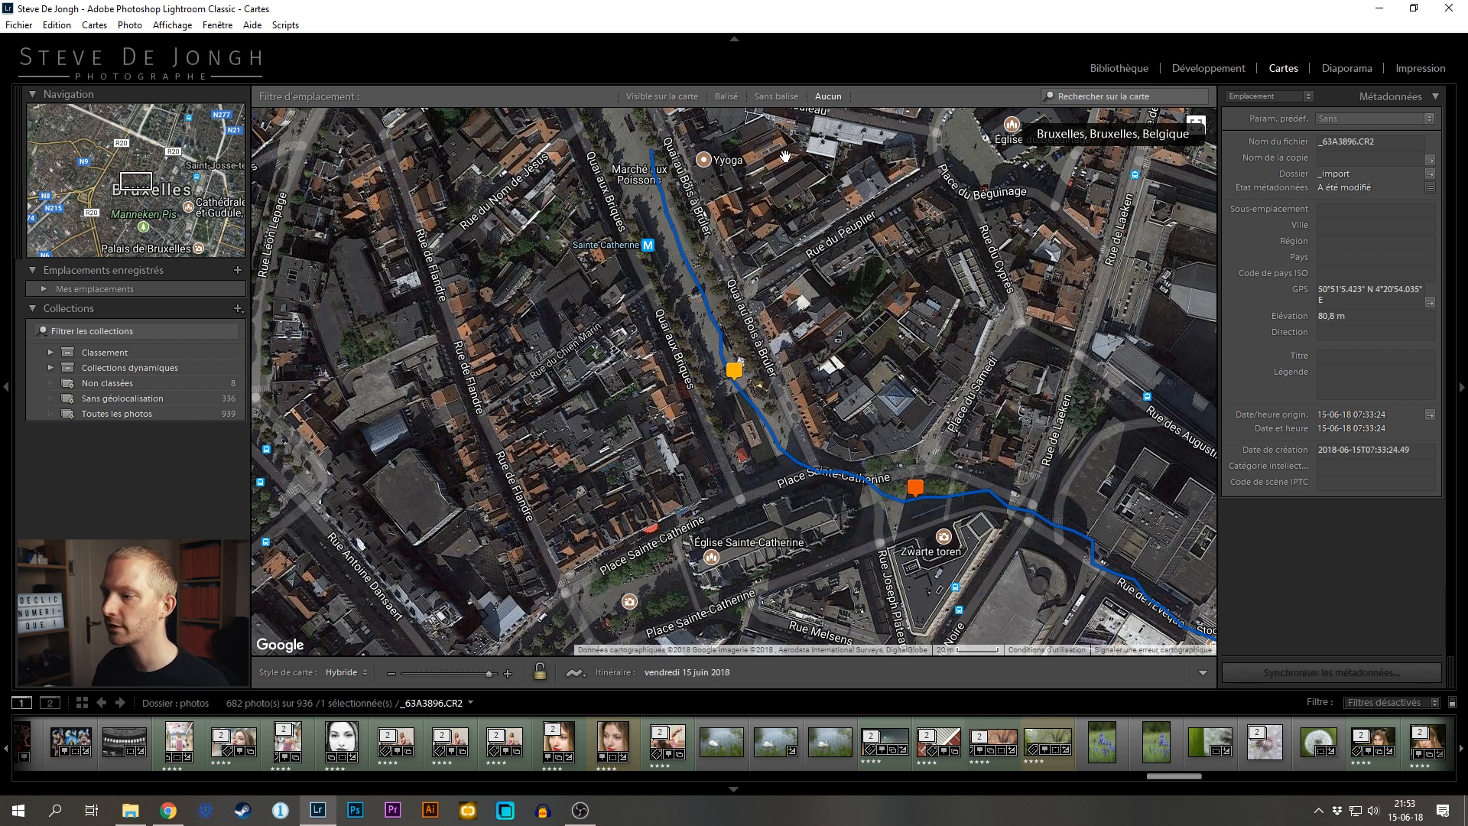
Step: Check the photos folder in the Library, return to the Map module and filter for photos without a geotag
{"action": "left_click", "coordinate": [1121, 68]}
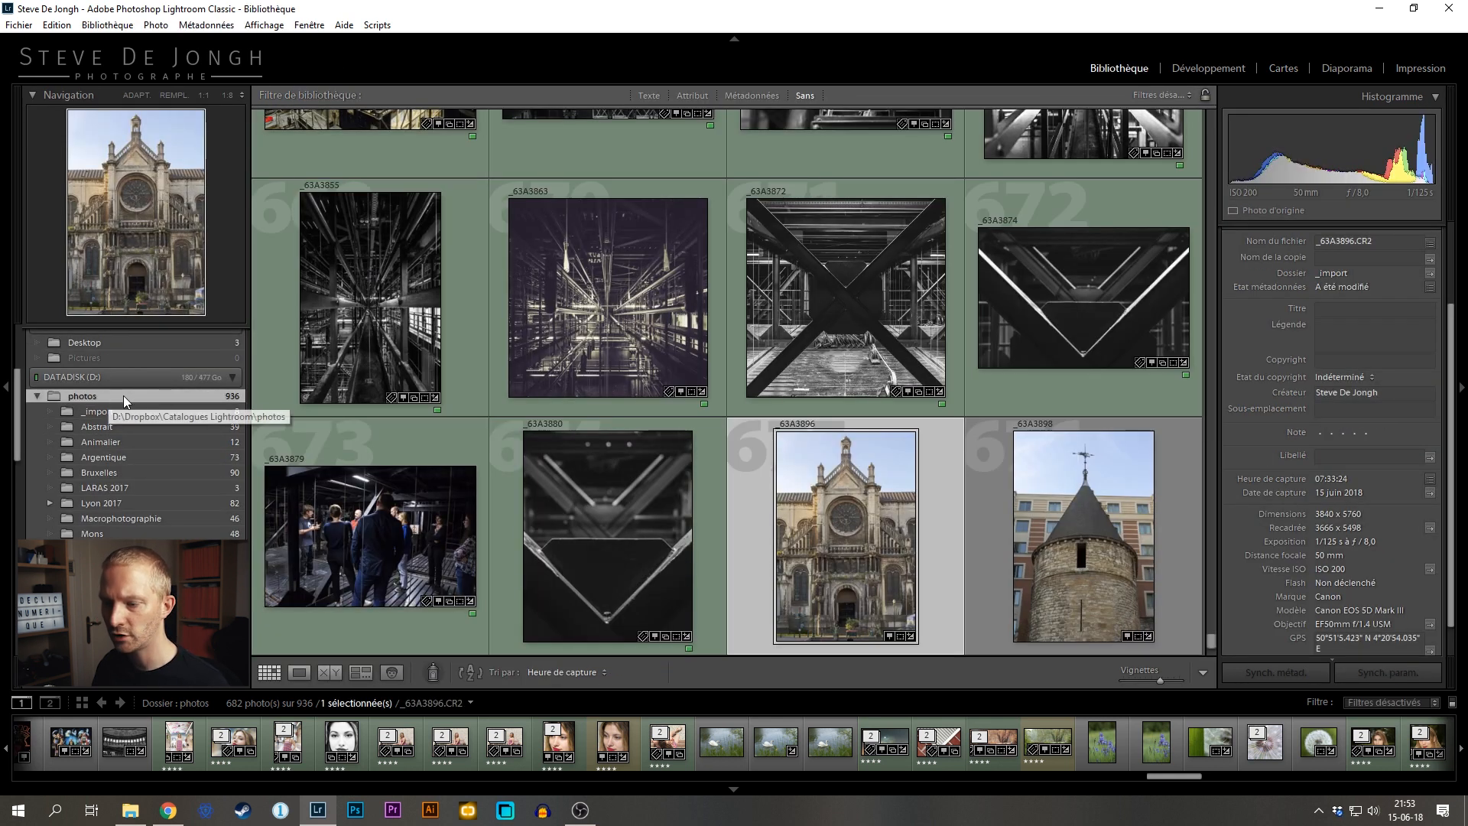
{"action": "left_click", "coordinate": [1288, 69]}
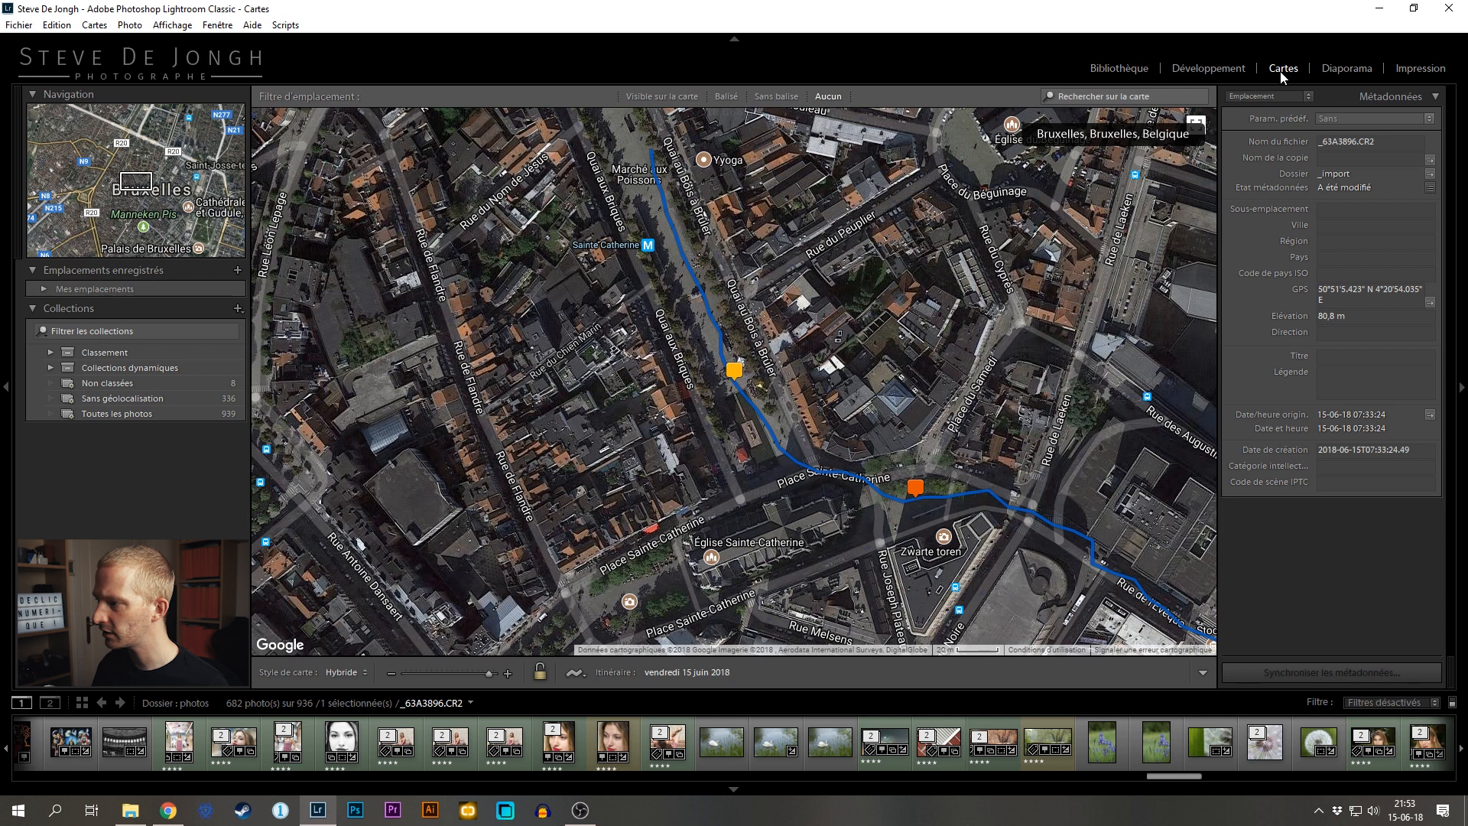
{"action": "left_click", "coordinate": [778, 94]}
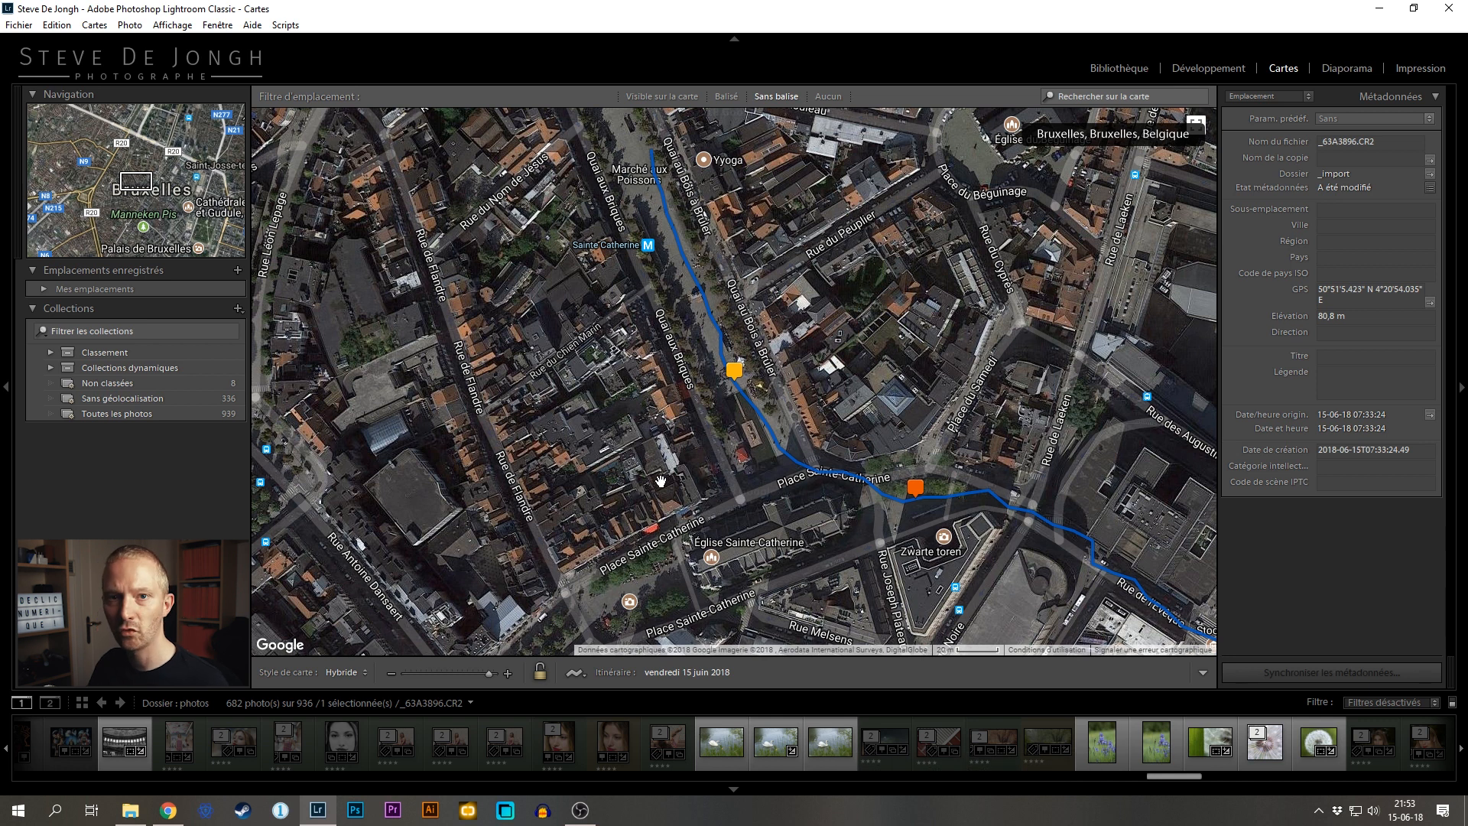
Step: Search the map for neerpede
{"action": "left_click", "coordinate": [1115, 97]}
{"action": "type", "text": "ne"}
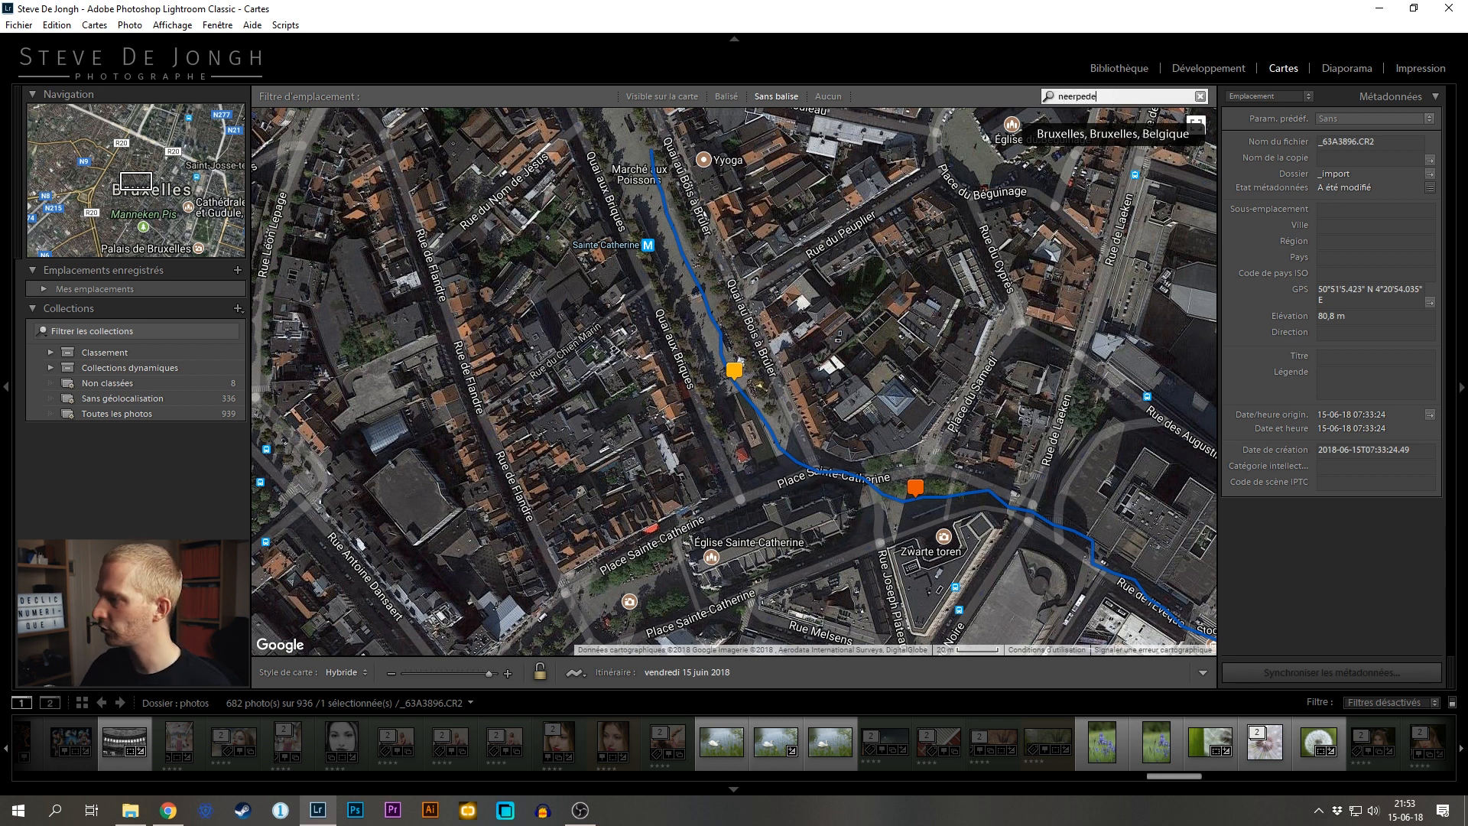
{"action": "type", "text": "erpede"}
{"action": "key", "text": "Return"}
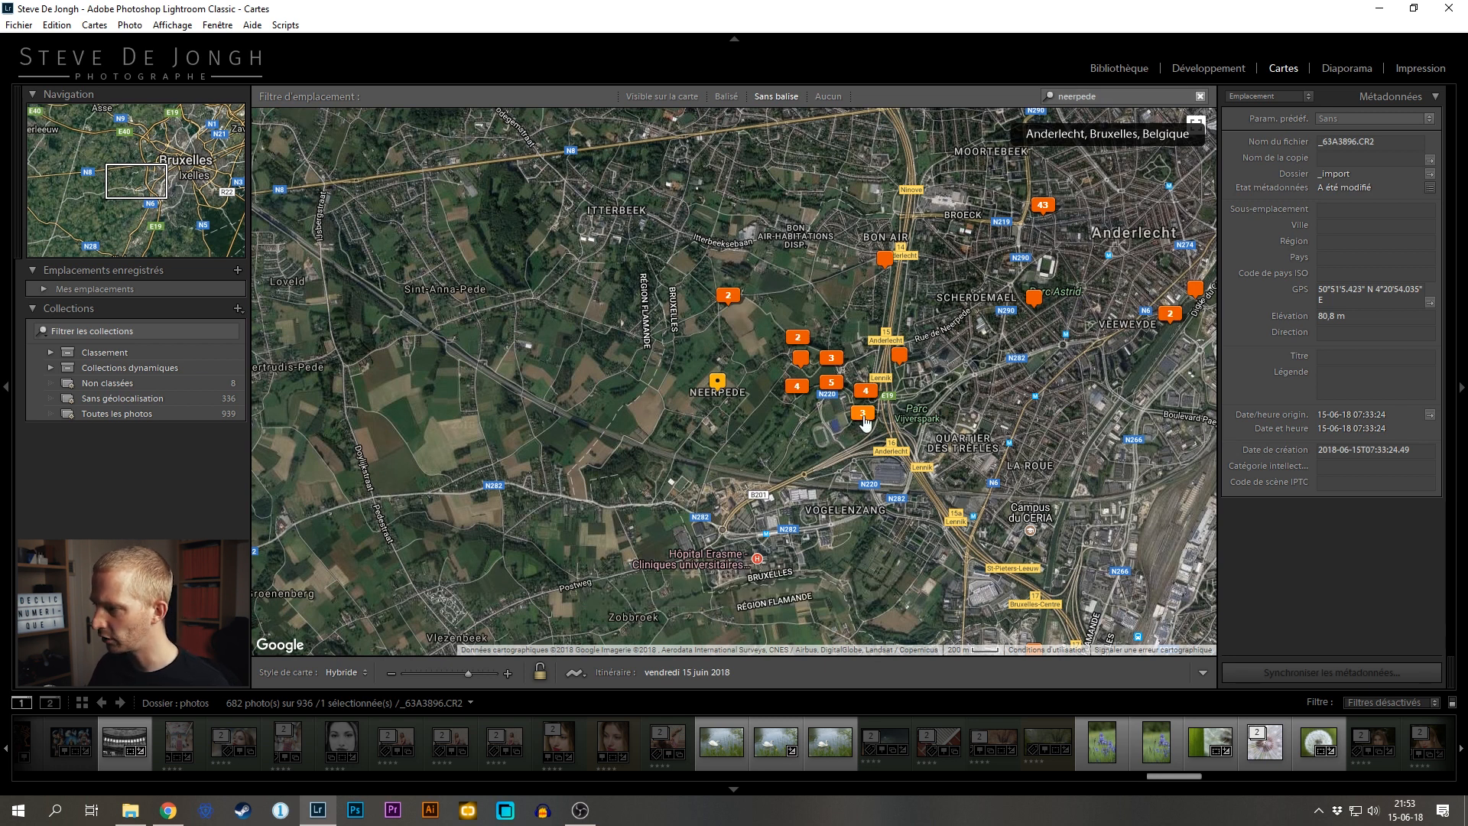
Step: Geotag photo _63A1393.CR2 on the south shore of the lake at Parc régional de la Pede
{"action": "scroll", "coordinate": [881, 386], "scroll_direction": "up", "scroll_amount": 1}
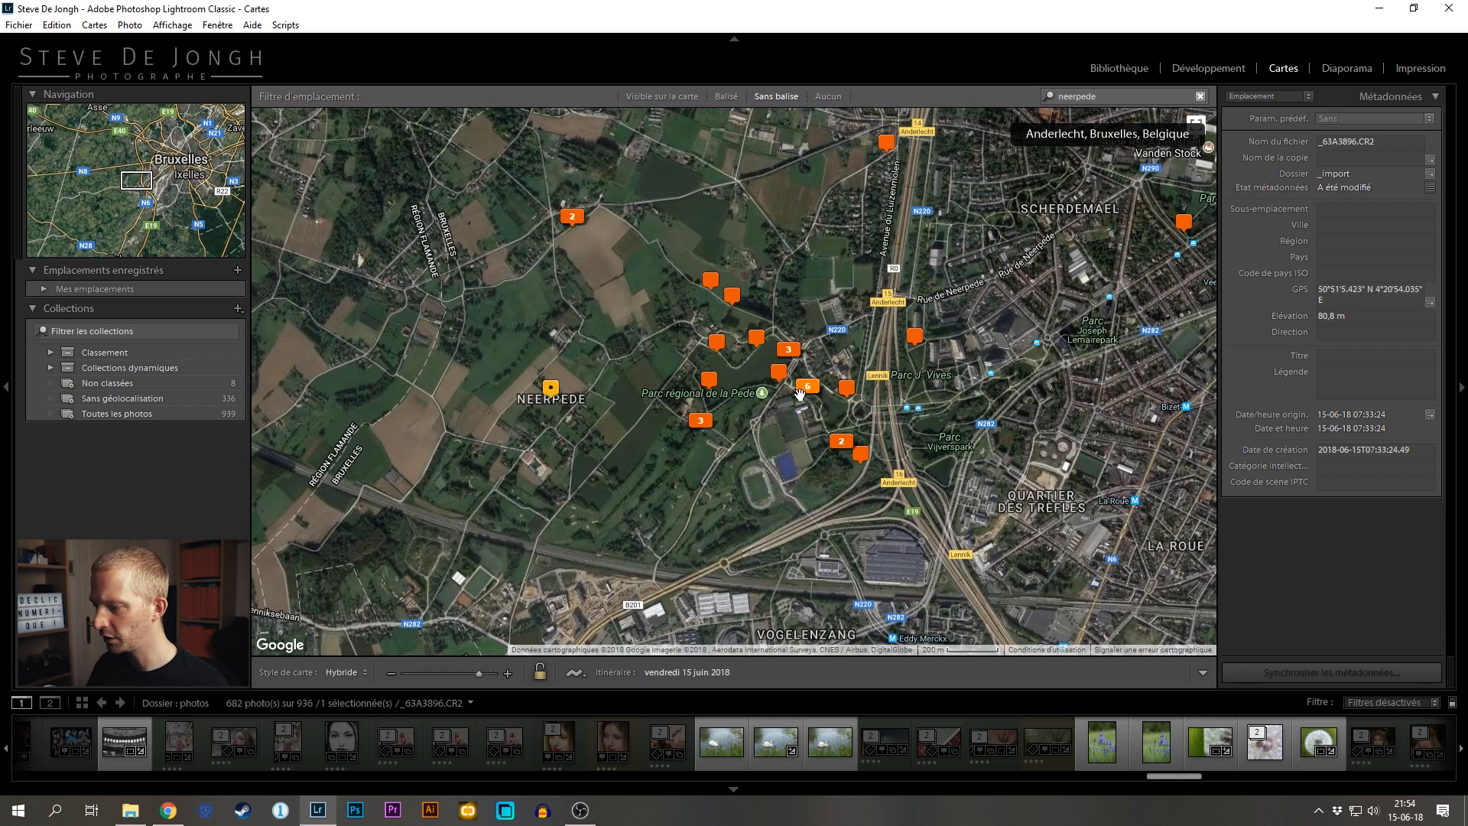
{"action": "scroll", "coordinate": [684, 398], "scroll_direction": "up", "scroll_amount": 2}
{"action": "left_click_drag", "start_coordinate": [674, 344], "coordinate": [685, 376]}
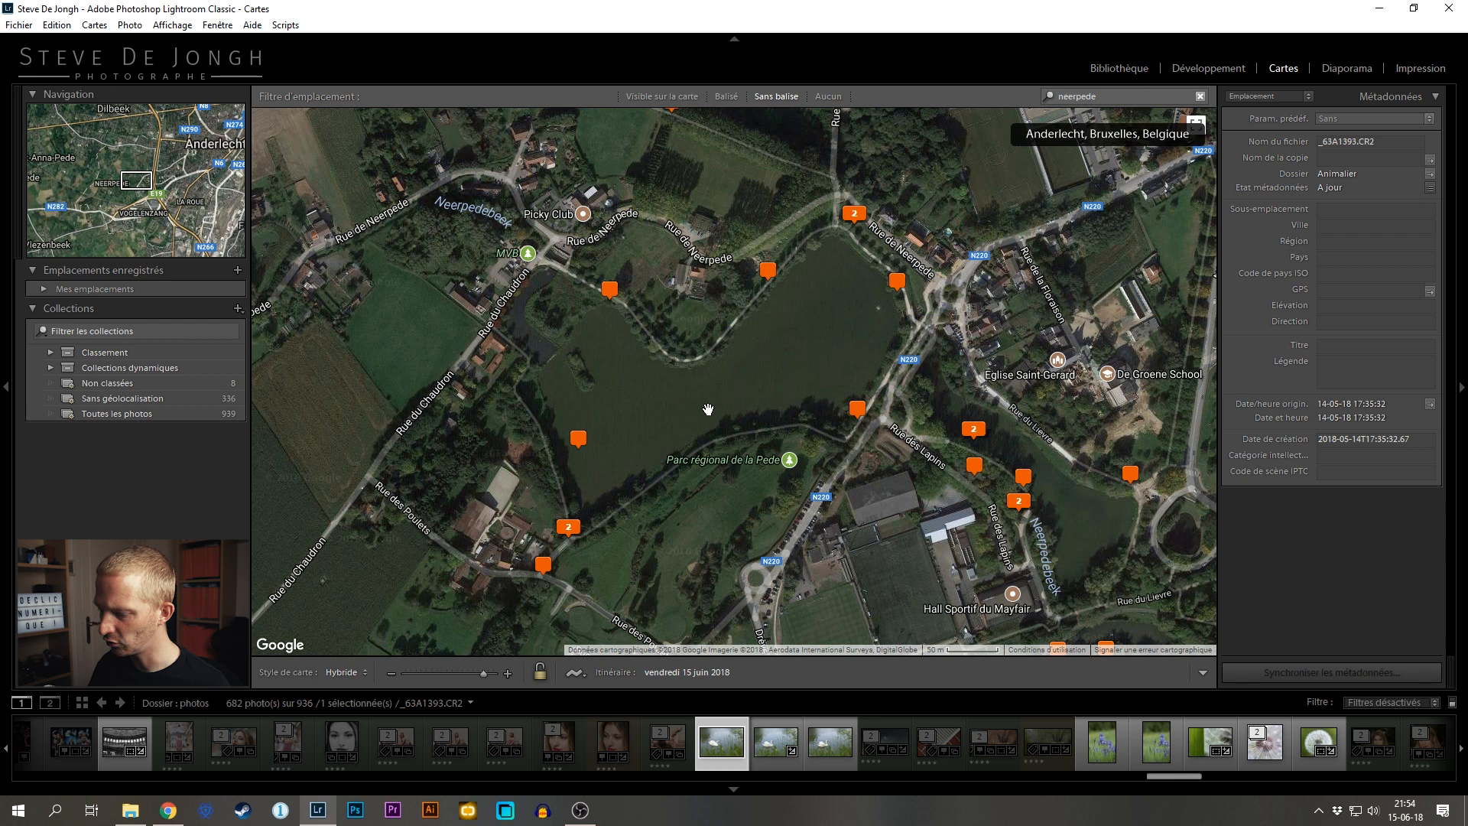
{"action": "mouse_move", "coordinate": [717, 751]}
{"action": "left_mouse_down"}
{"action": "mouse_move", "coordinate": [719, 581]}
{"action": "mouse_move", "coordinate": [740, 432]}
{"action": "mouse_move", "coordinate": [755, 437]}
{"action": "left_mouse_up"}
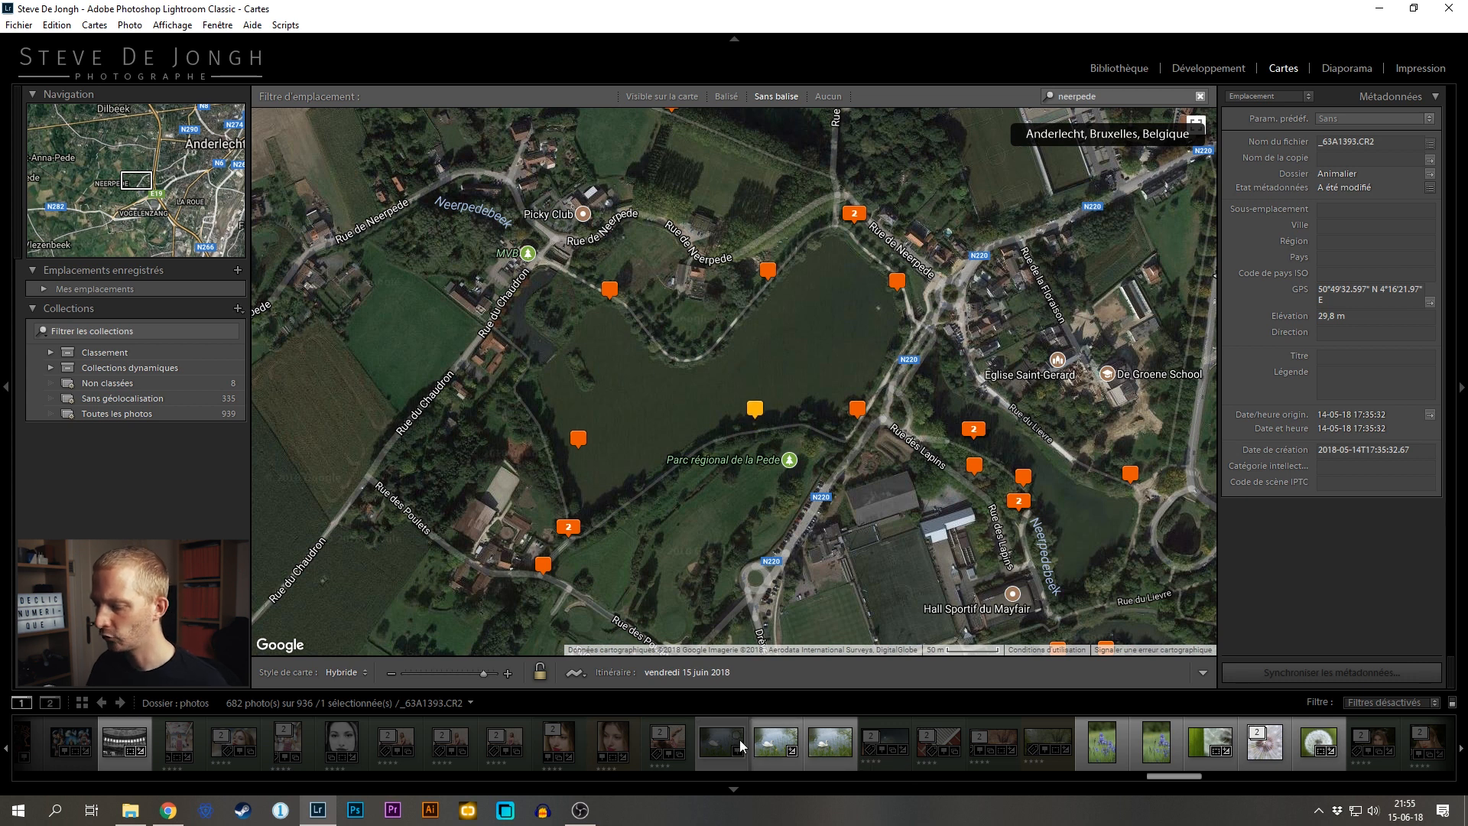
Step: Geotag photos _63A1394.CR2 and _63A1395.CR2 together at the marker of _63A1393.CR2 and preview the photos grouped there
{"action": "left_click", "coordinate": [835, 752], "text": "ctrl"}
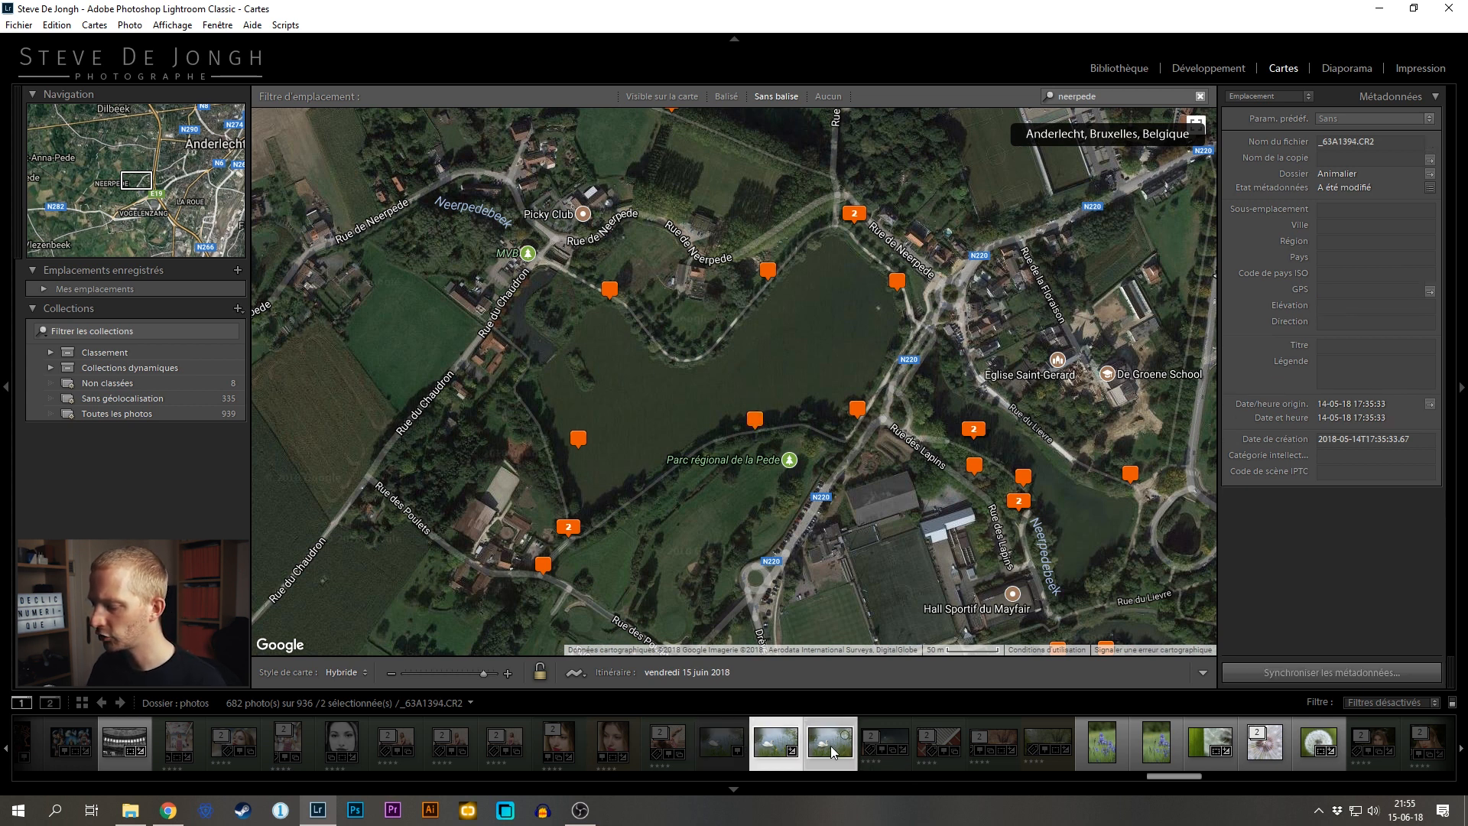
{"action": "left_click_drag", "start_coordinate": [790, 668], "coordinate": [754, 425]}
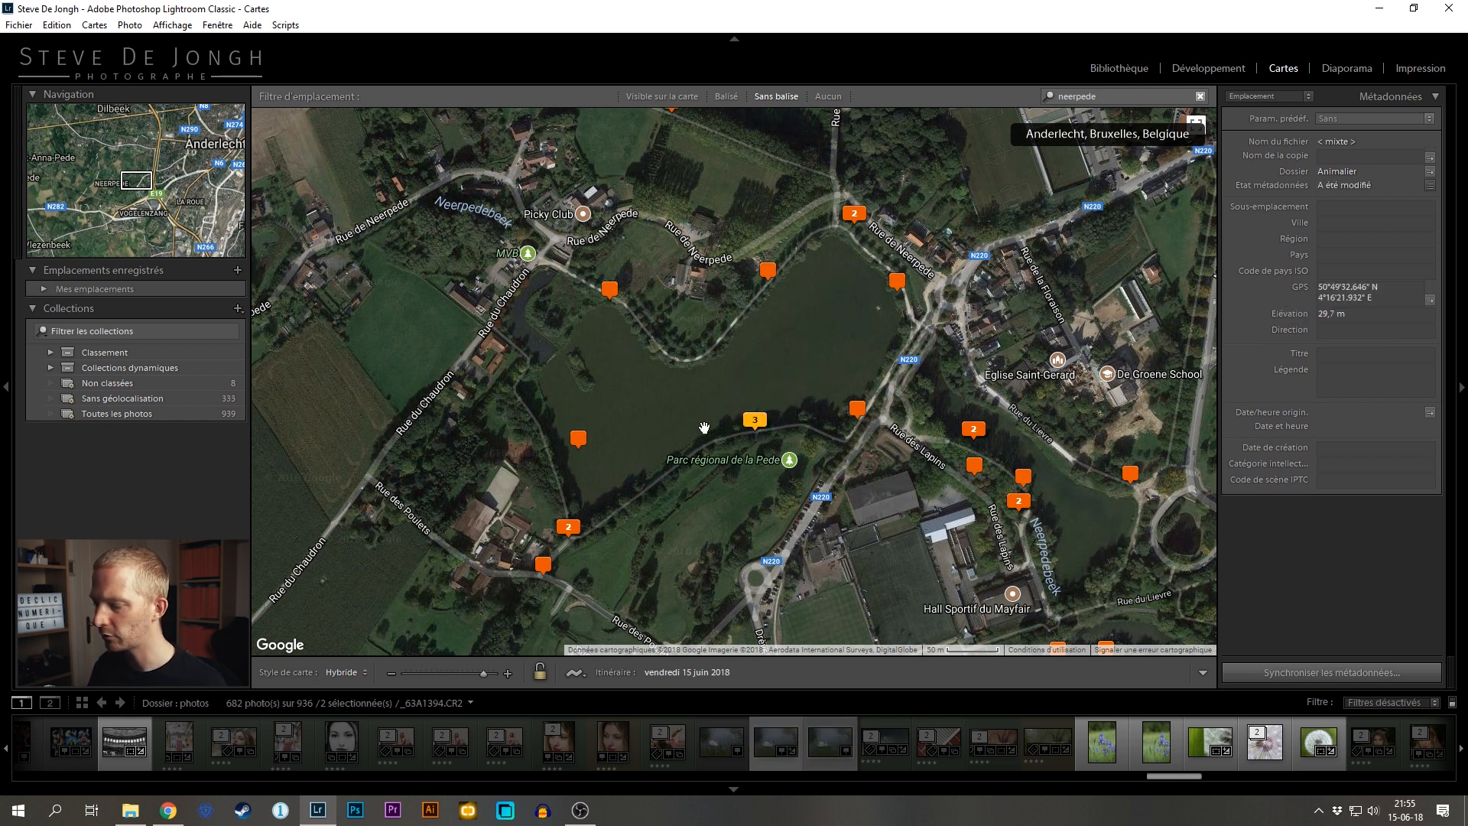
{"action": "mouse_move", "coordinate": [752, 429]}
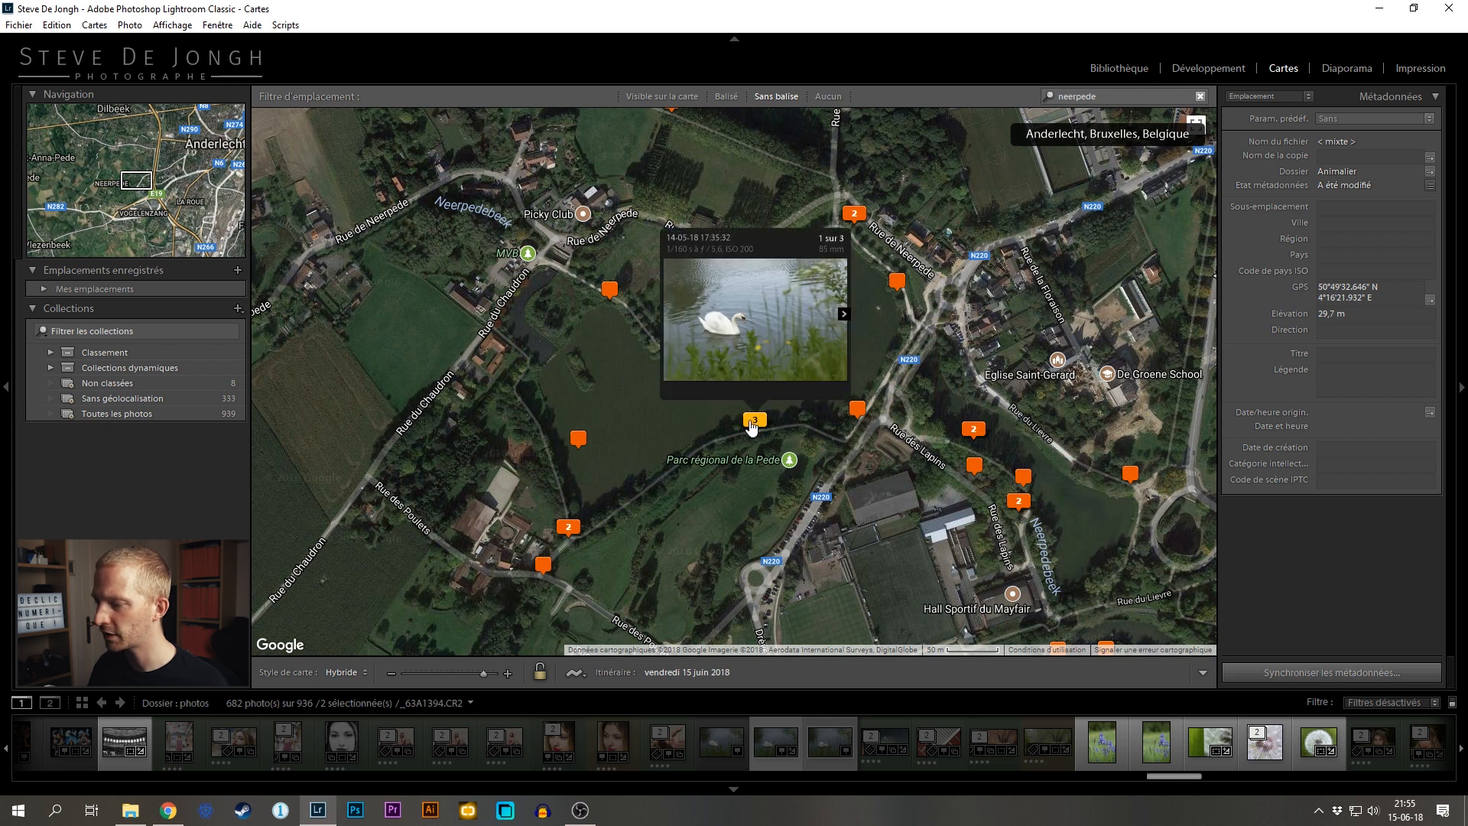
{"action": "left_click", "coordinate": [841, 316]}
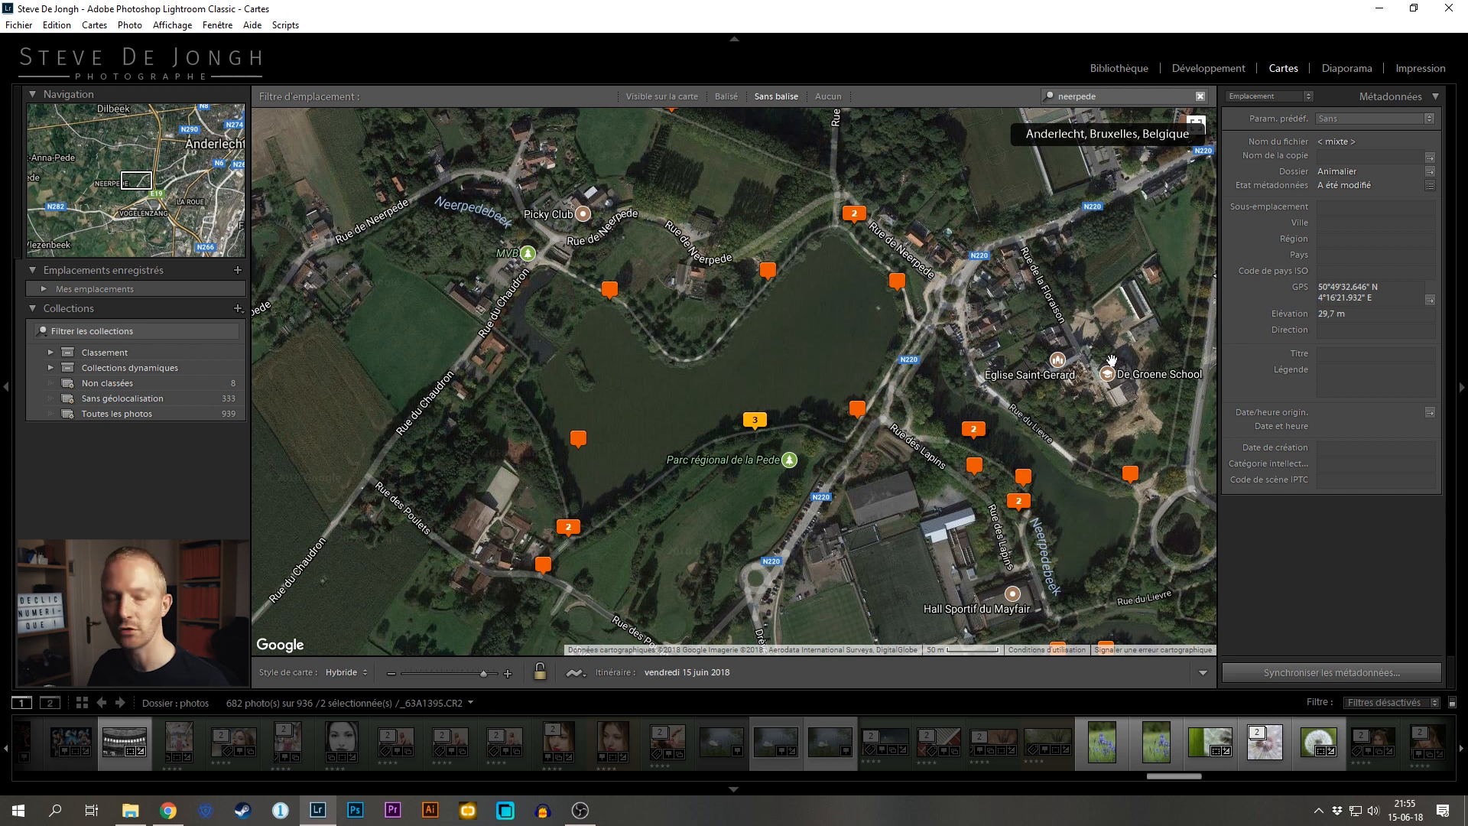
Step: Start a new location search on the map in place of neerpede
{"action": "left_click", "coordinate": [1106, 96]}
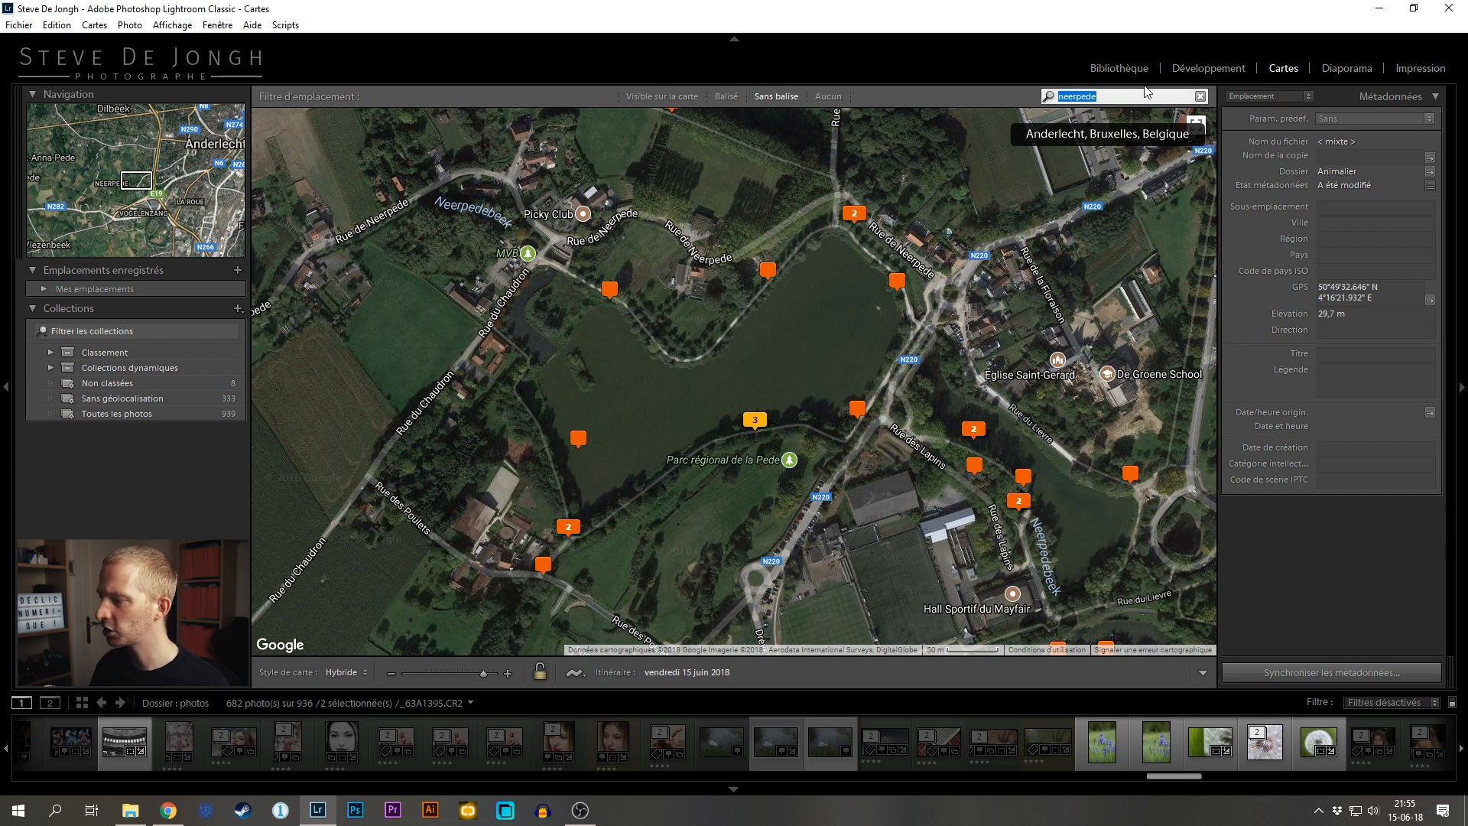